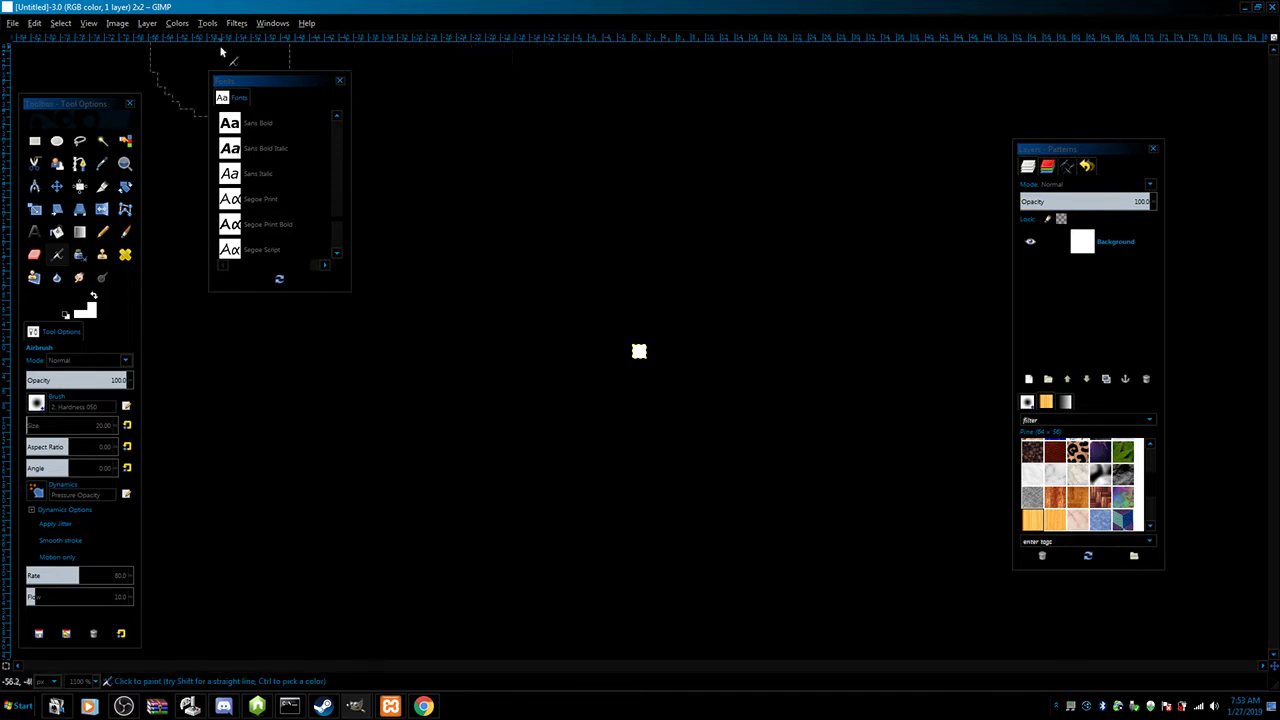
{"action": "left_click", "coordinate": [10, 23]}
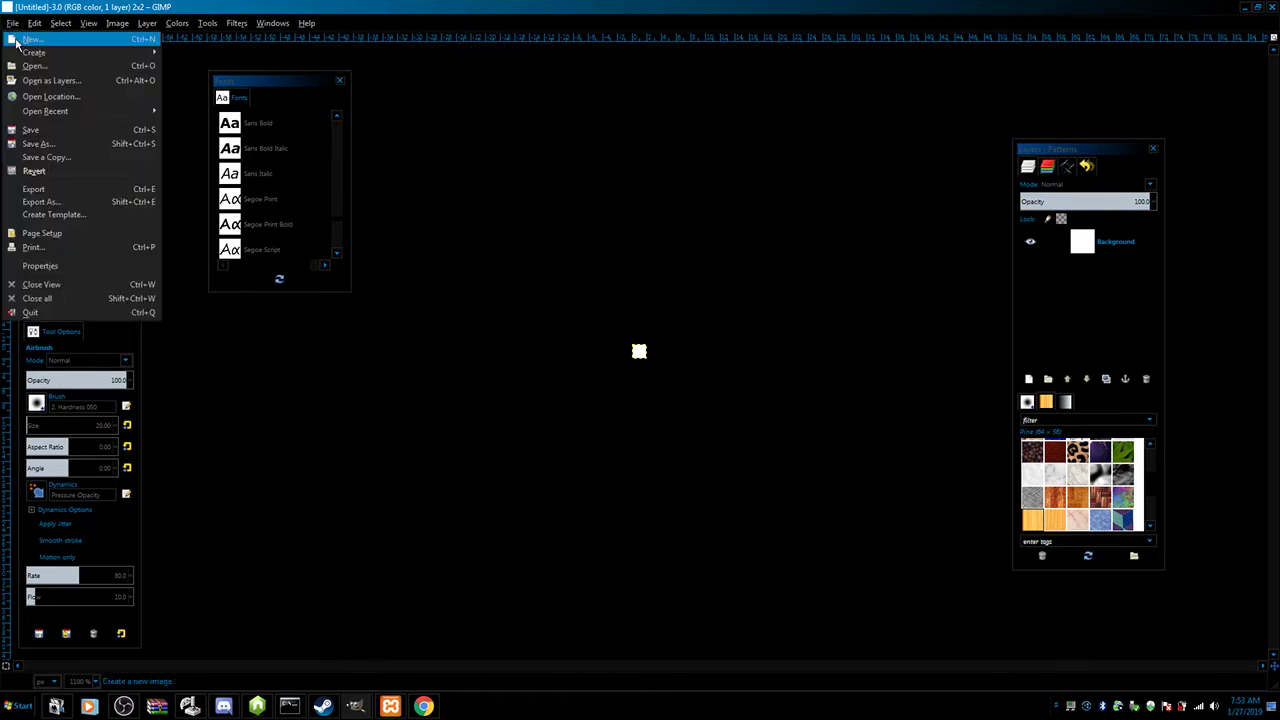
{"action": "left_click", "coordinate": [30, 39]}
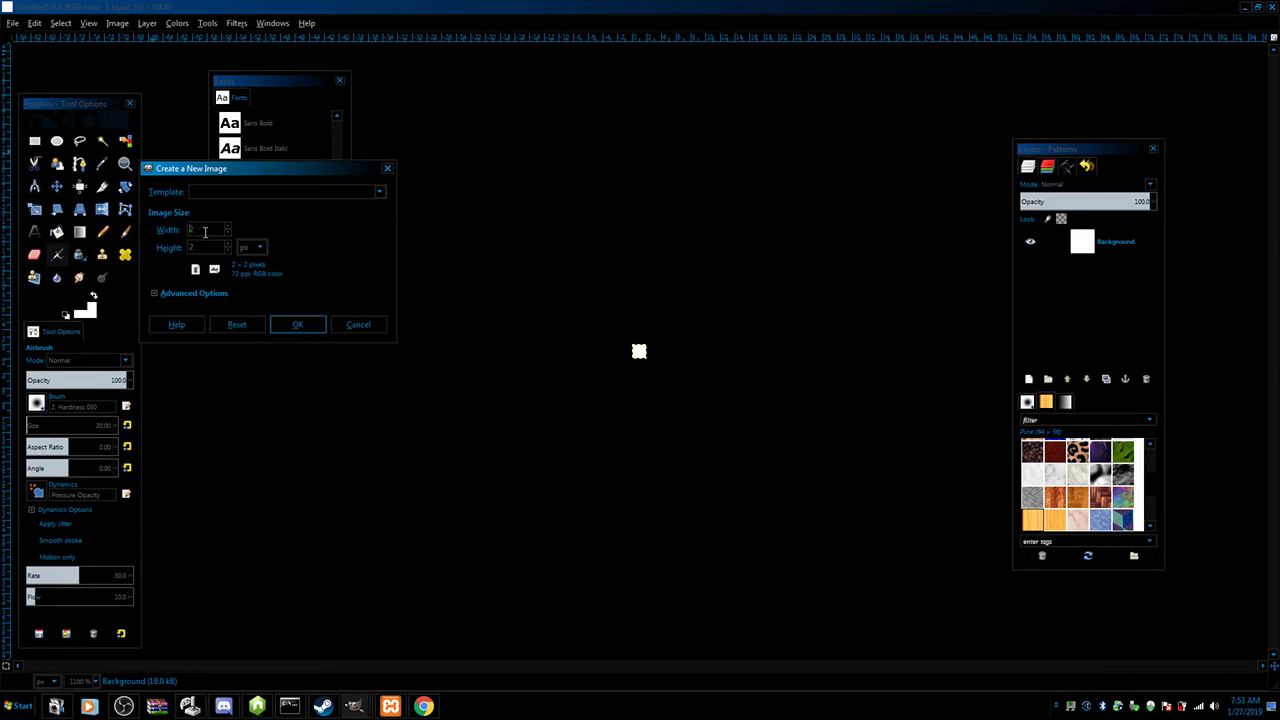
{"action": "left_click", "coordinate": [356, 325]}
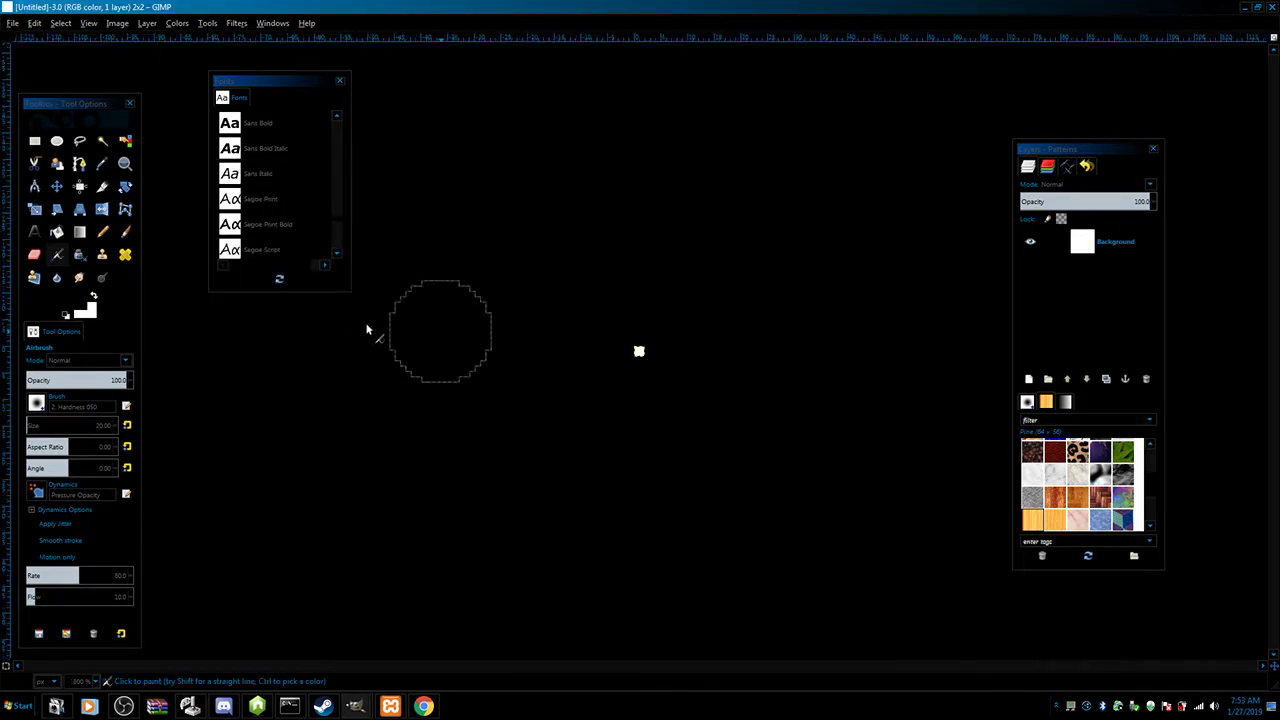
Step: Place a vertical and a horizontal guide at 1 px, crossing at the centre of the 2x2 px image
{"action": "key", "text": "minus"}
{"action": "key", "text": "minus"}
{"action": "key", "text": "minus"}
{"action": "key", "text": "minus"}
{"action": "key", "text": "minus"}
{"action": "key", "text": "minus"}
{"action": "key", "text": "minus"}
{"action": "key", "text": "minus"}
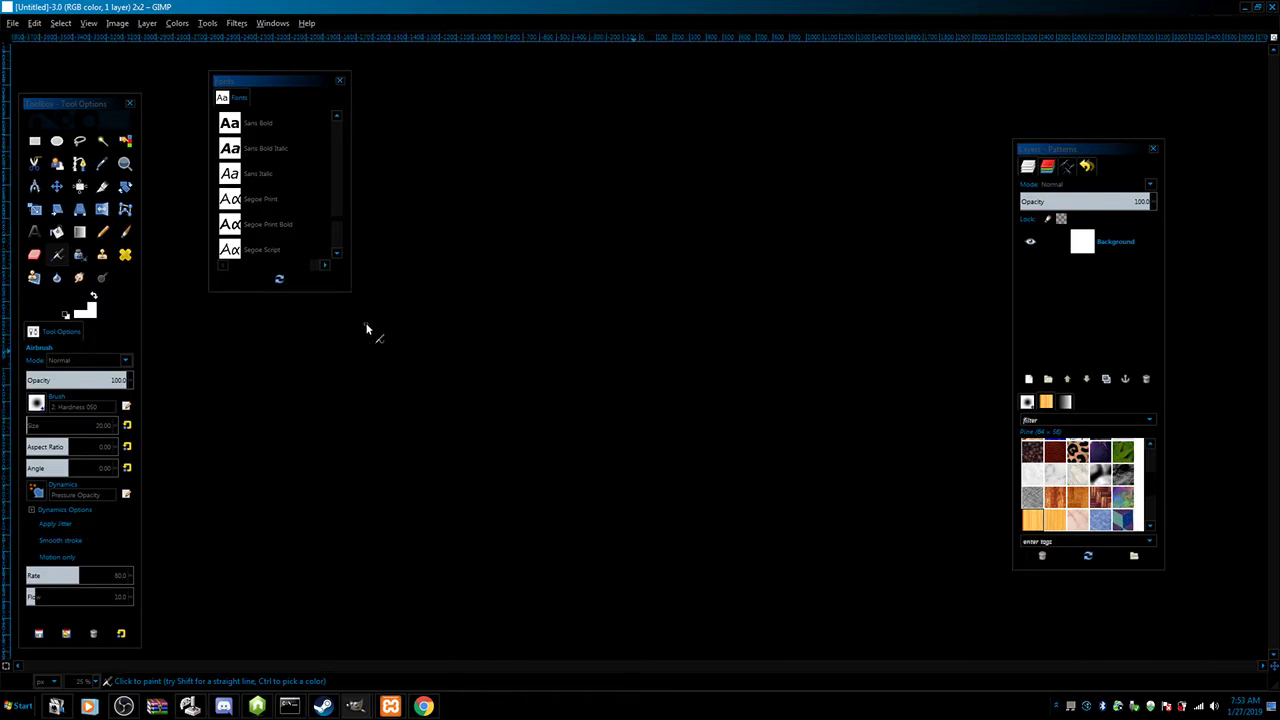
{"action": "key", "text": "plus"}
{"action": "key", "text": "plus"}
{"action": "key", "text": "plus"}
{"action": "key", "text": "plus"}
{"action": "key", "text": "plus"}
{"action": "key", "text": "plus"}
{"action": "key", "text": "plus"}
{"action": "key", "text": "plus"}
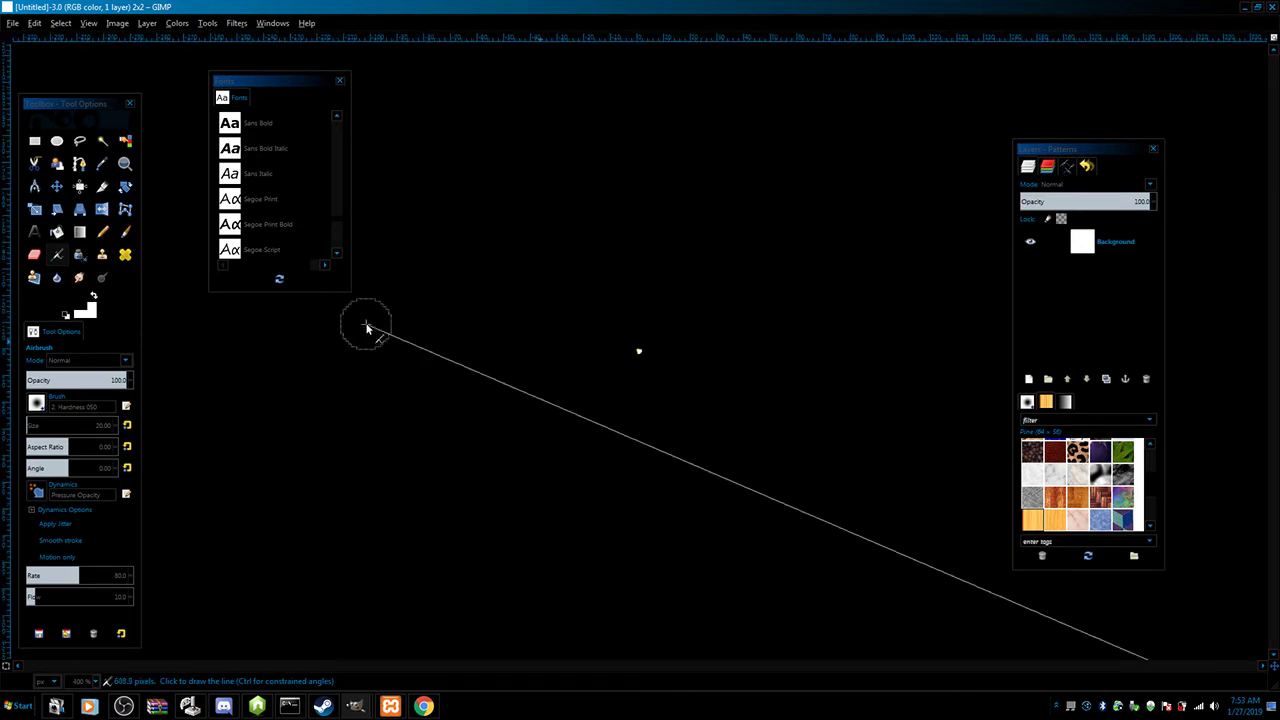
{"action": "key", "text": "plus"}
{"action": "key", "text": "plus"}
{"action": "key", "text": "plus"}
{"action": "key", "text": "plus"}
{"action": "key", "text": "plus"}
{"action": "key", "text": "plus"}
{"action": "key", "text": "plus"}
{"action": "key", "text": "plus"}
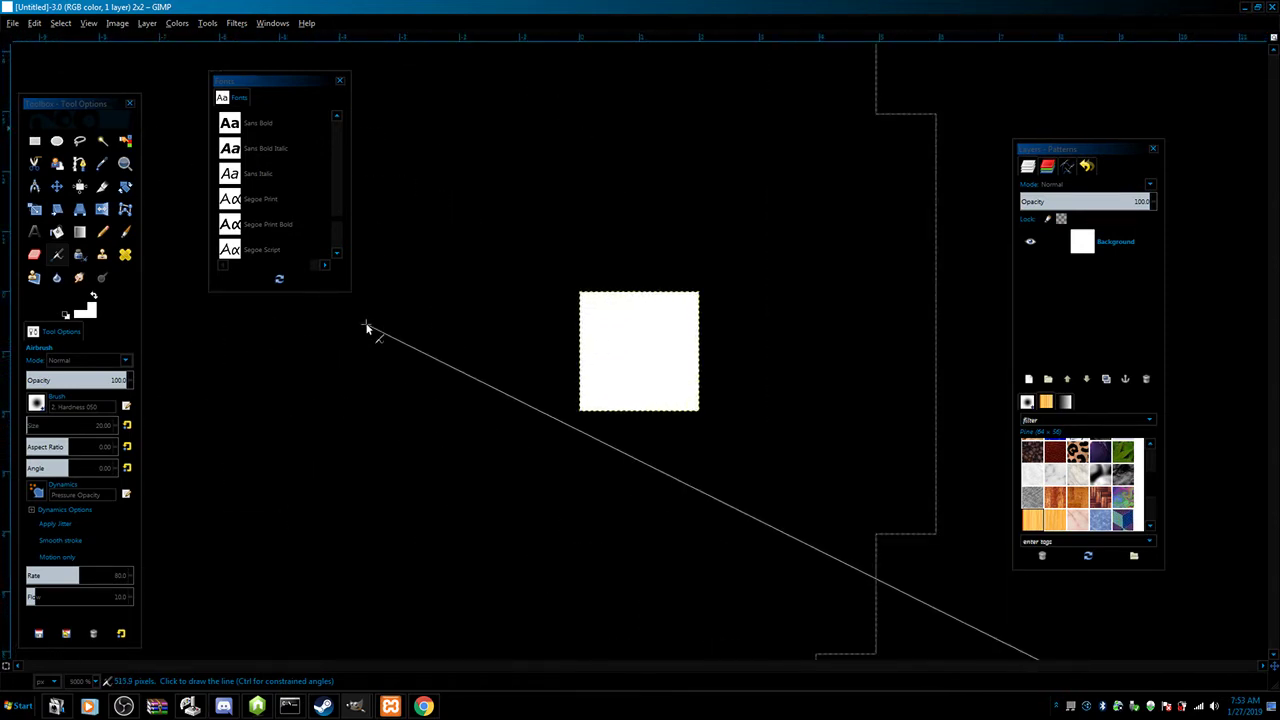
{"action": "key", "text": "plus"}
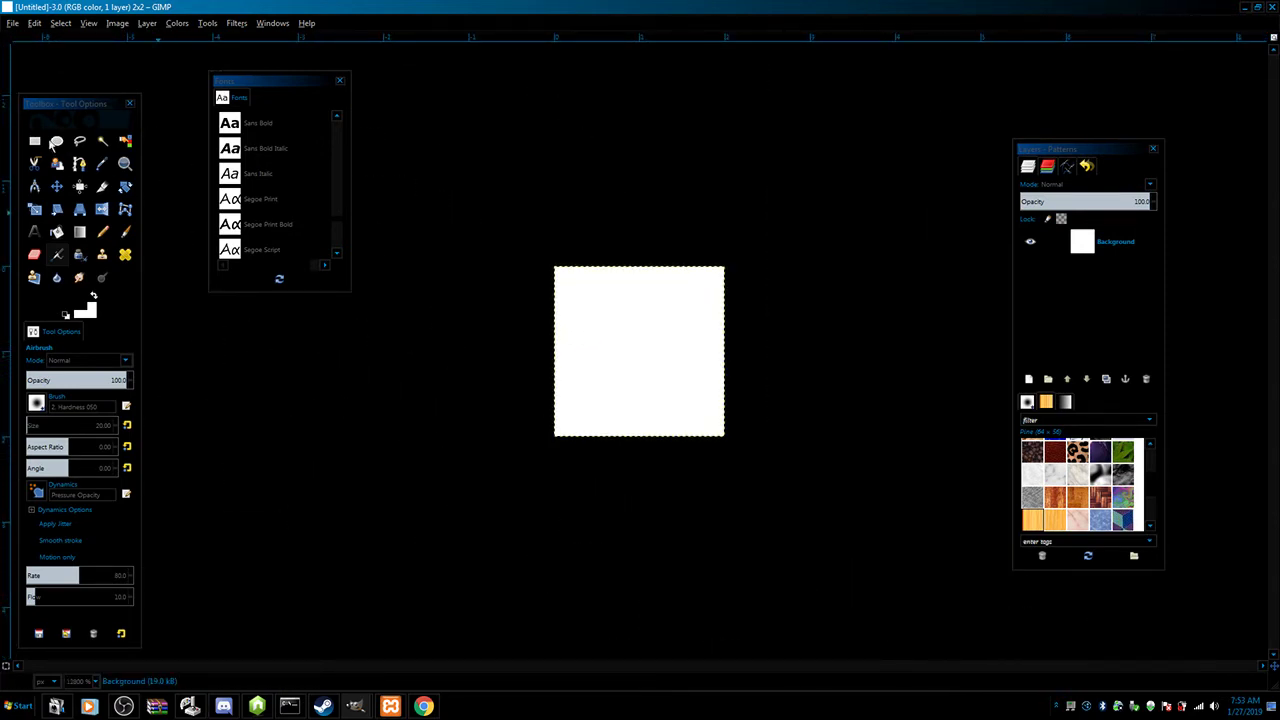
{"action": "left_click_drag", "start_coordinate": [6, 135], "coordinate": [609, 190]}
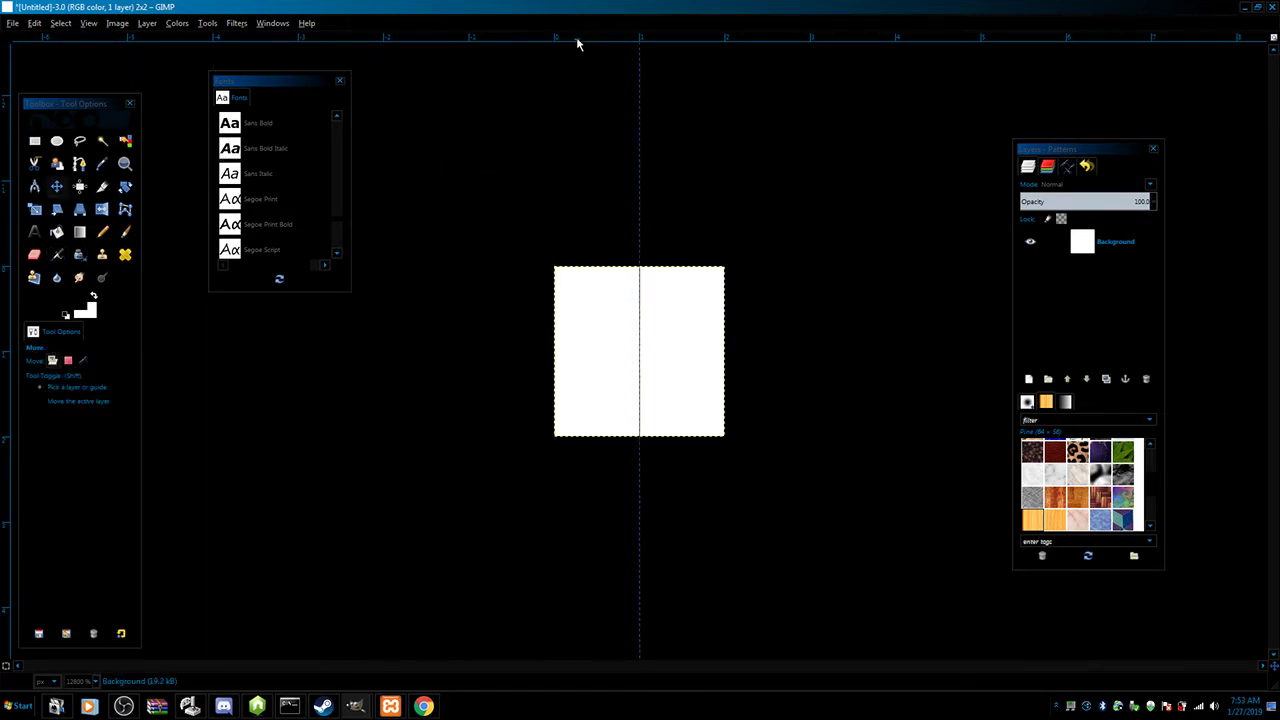
{"action": "left_click_drag", "start_coordinate": [577, 44], "coordinate": [604, 349]}
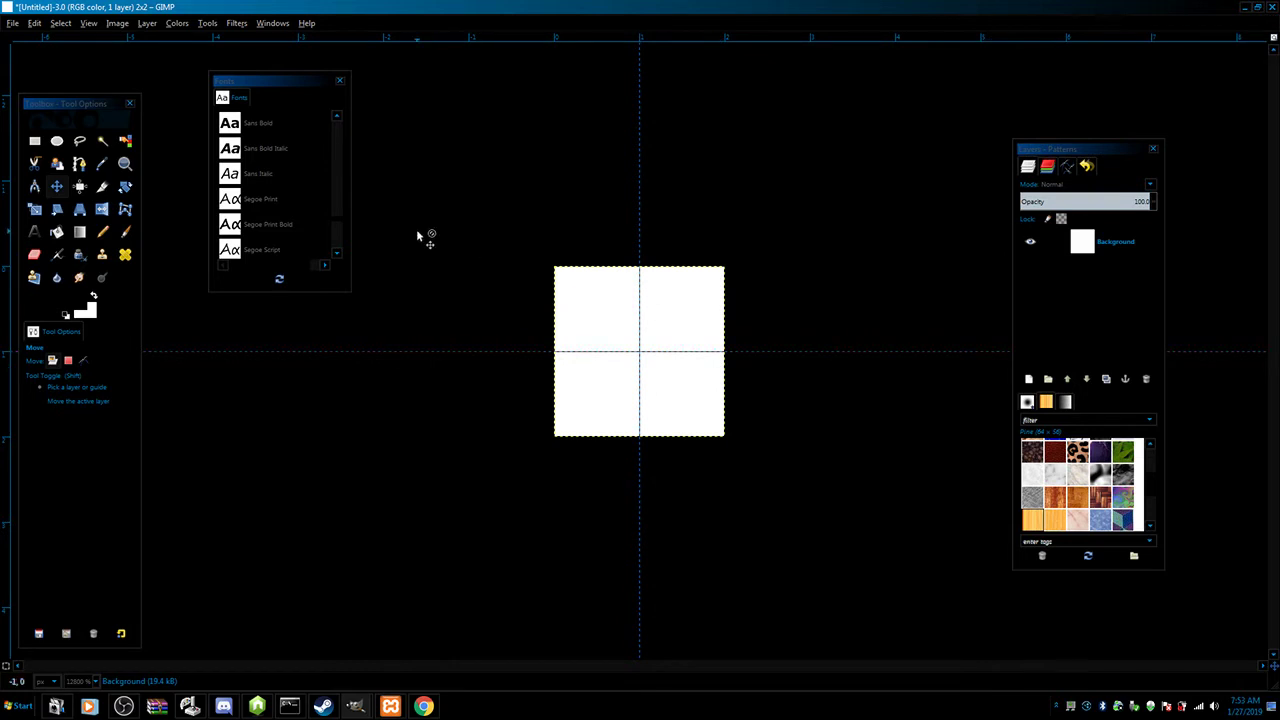
Step: Add a transparent 2x2 px layer above the background and select its lower-right pixel with Rectangle Select
{"action": "left_click", "coordinate": [1052, 307]}
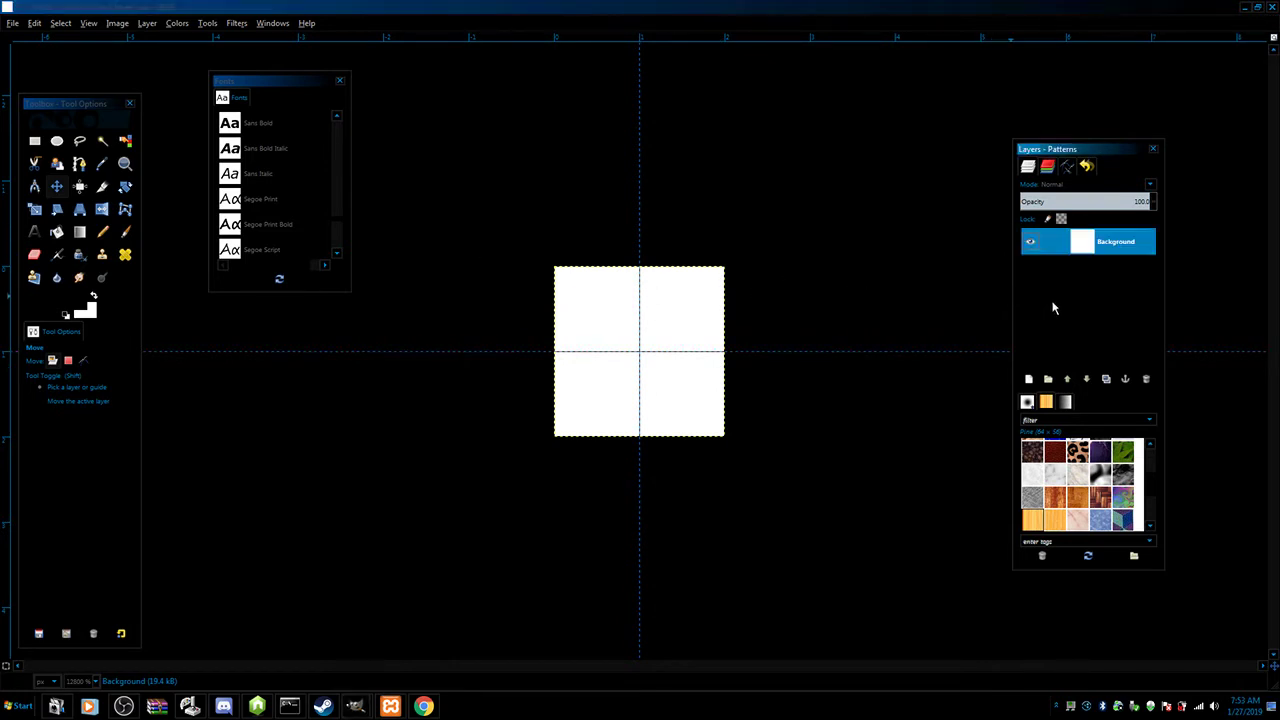
{"action": "right_click", "coordinate": [1052, 306]}
{"action": "left_click", "coordinate": [1086, 334]}
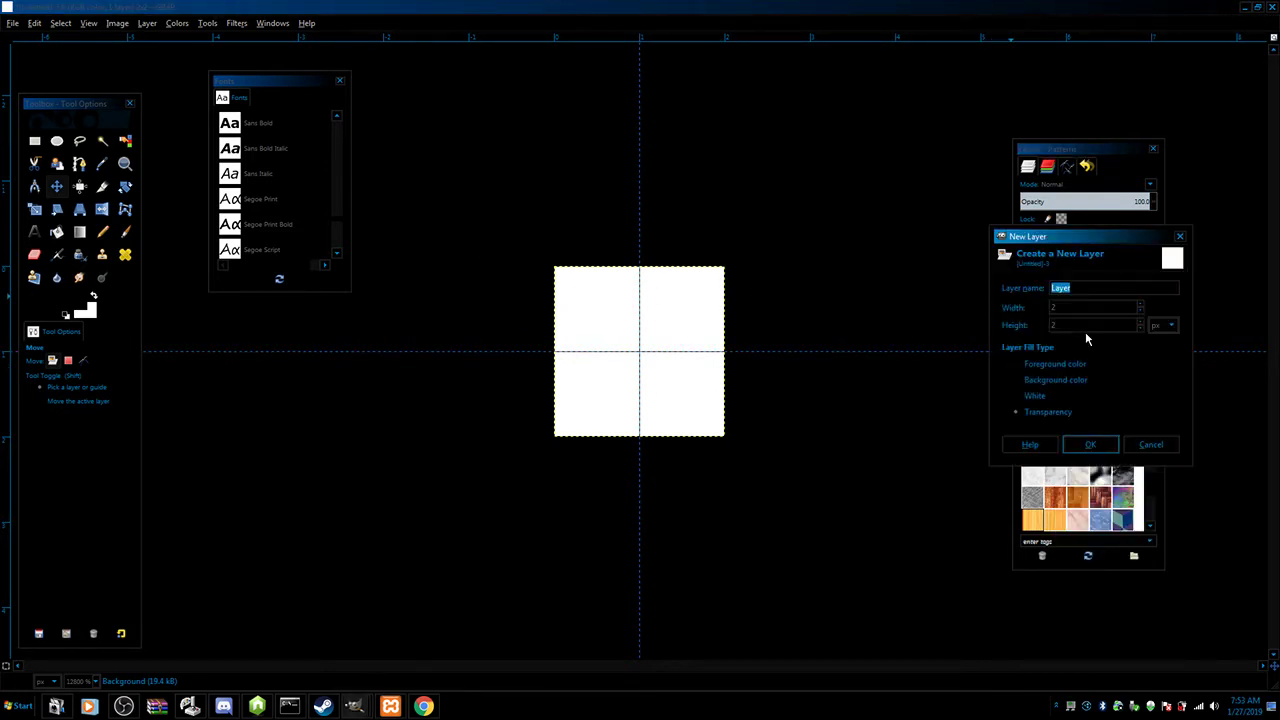
{"action": "left_click", "coordinate": [1104, 451]}
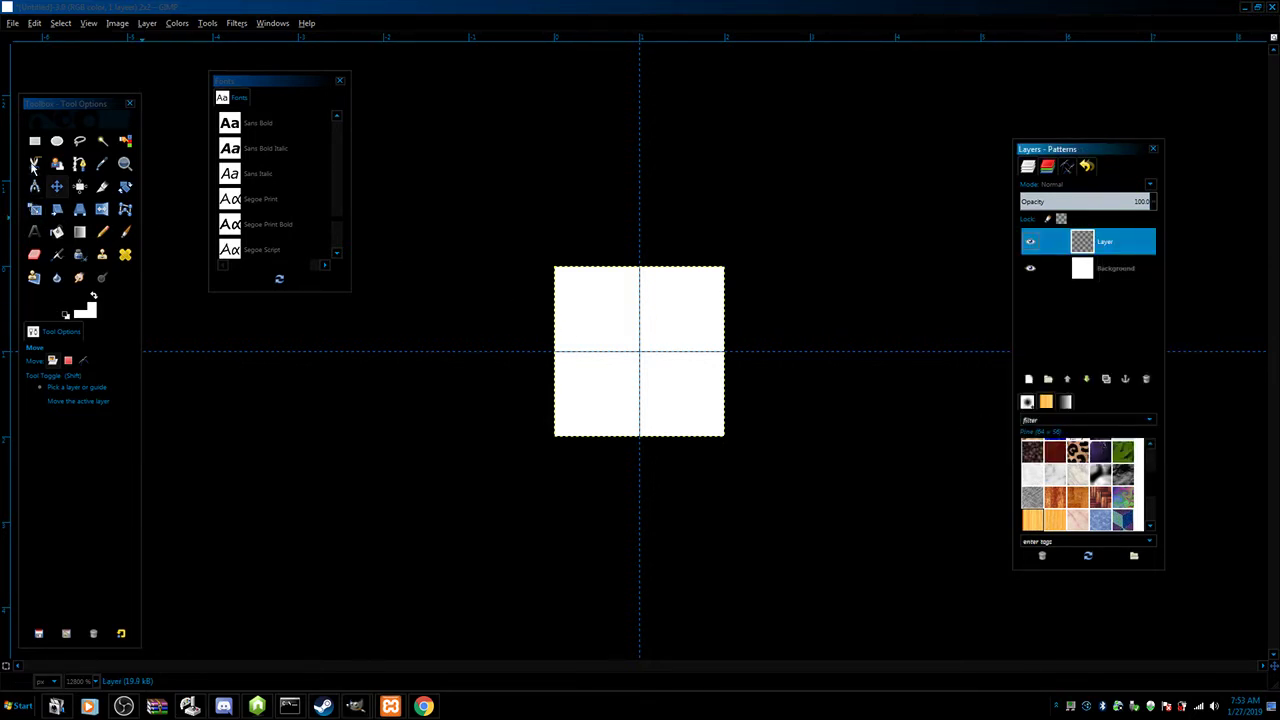
{"action": "left_click", "coordinate": [34, 141]}
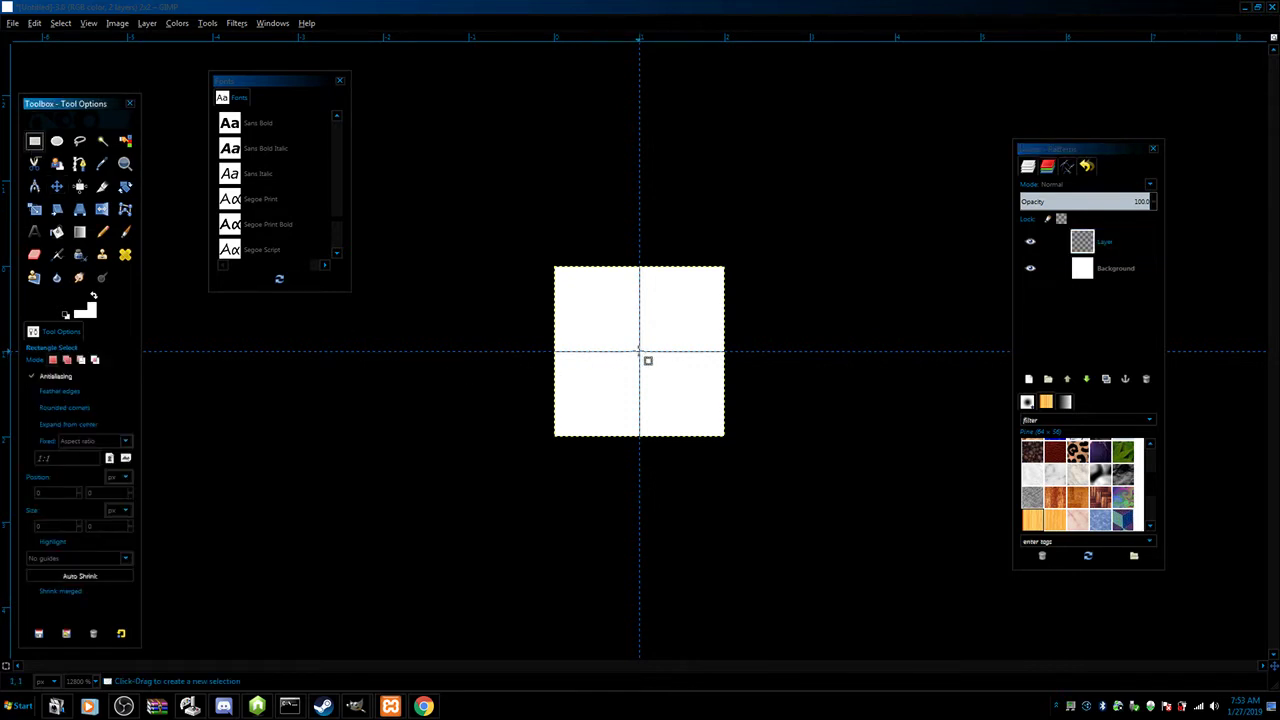
{"action": "left_click_drag", "start_coordinate": [640, 352], "coordinate": [709, 429]}
Step: Paint the selected lower-right pixel with the black Paintbrush and add another transparent 2x2 px layer
{"action": "left_click", "coordinate": [125, 232]}
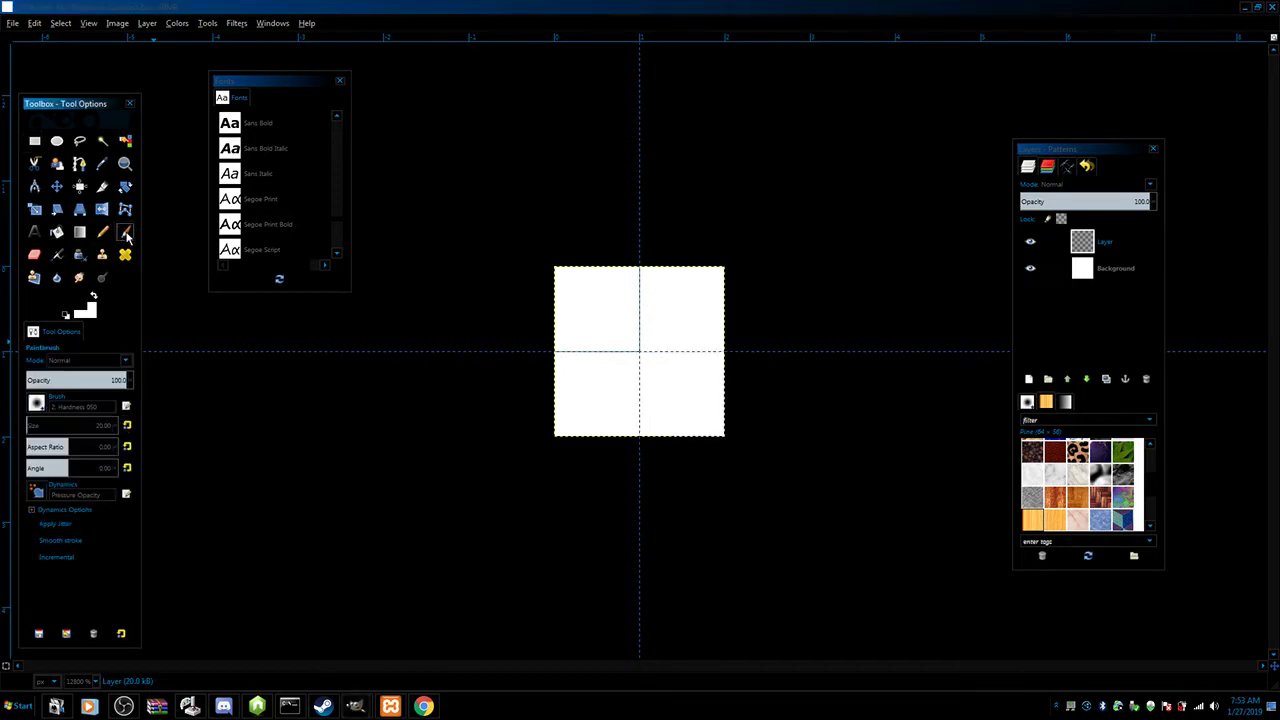
{"action": "left_click", "coordinate": [660, 397]}
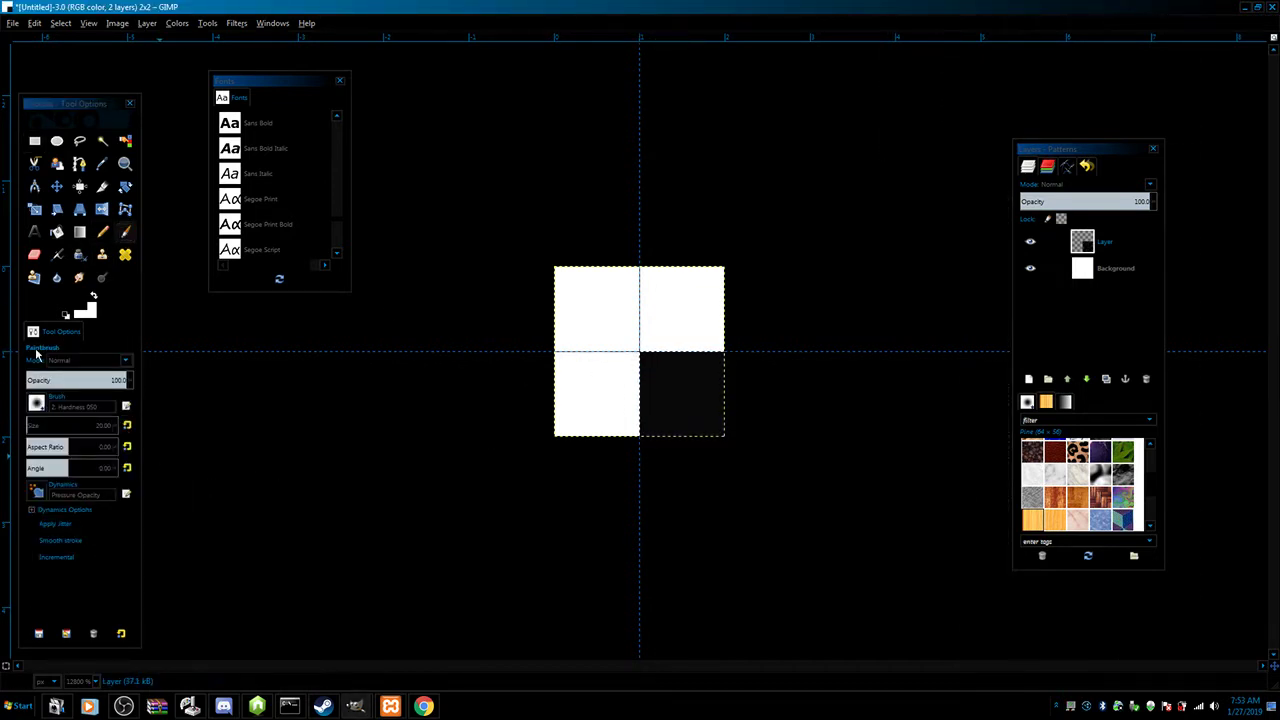
{"action": "right_click", "coordinate": [1125, 338]}
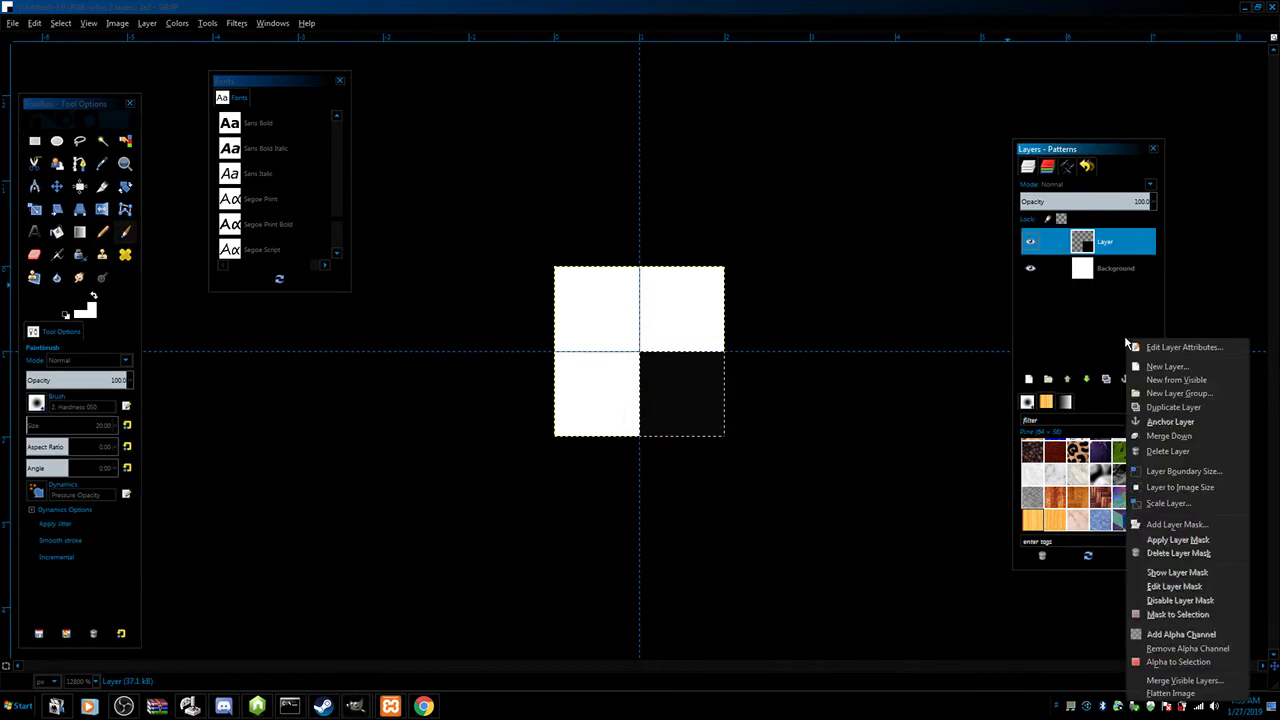
{"action": "left_click", "coordinate": [1150, 367]}
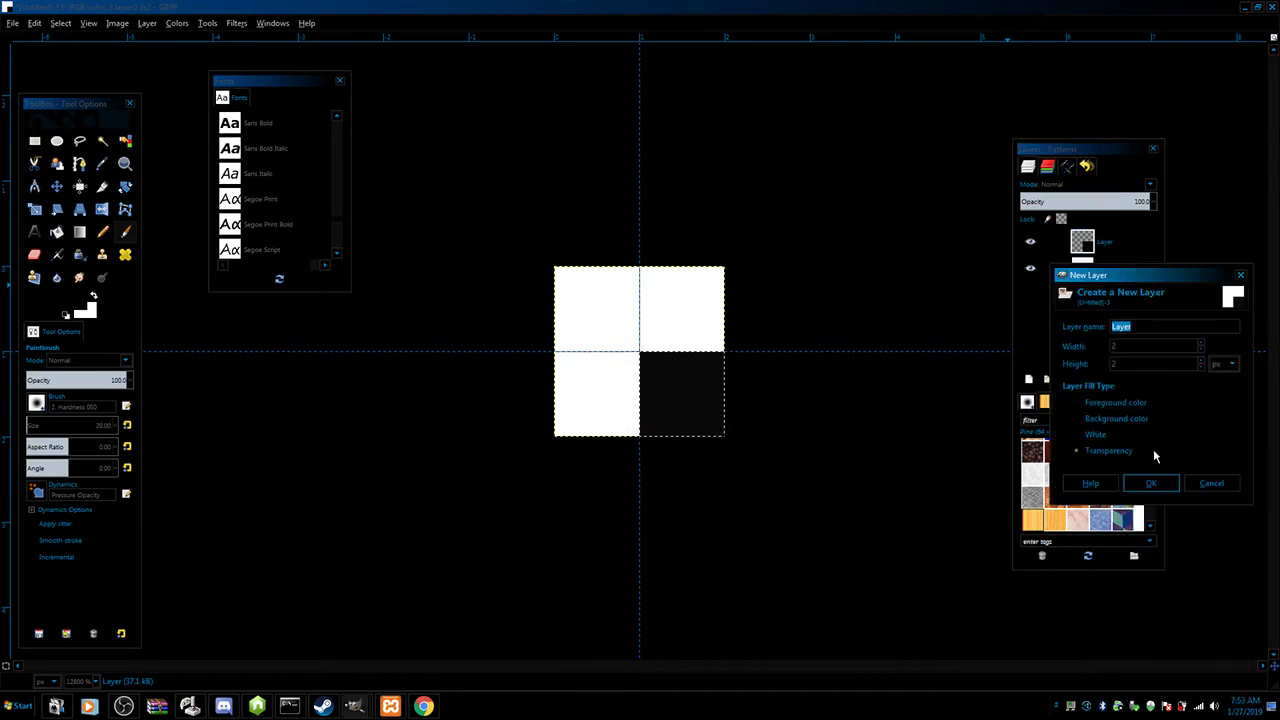
{"action": "left_click", "coordinate": [1150, 483]}
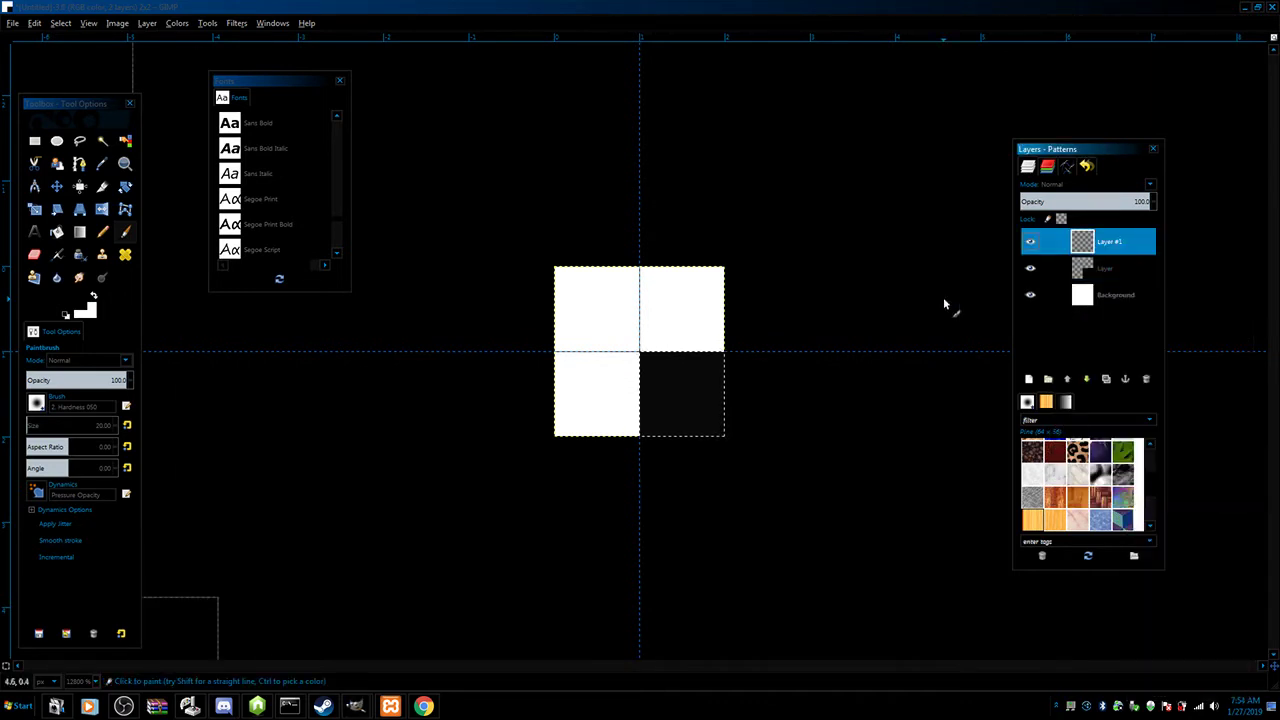
Step: Select the lower-left pixel on the new top layer and paint it black with the Paintbrush
{"action": "left_click", "coordinate": [34, 141]}
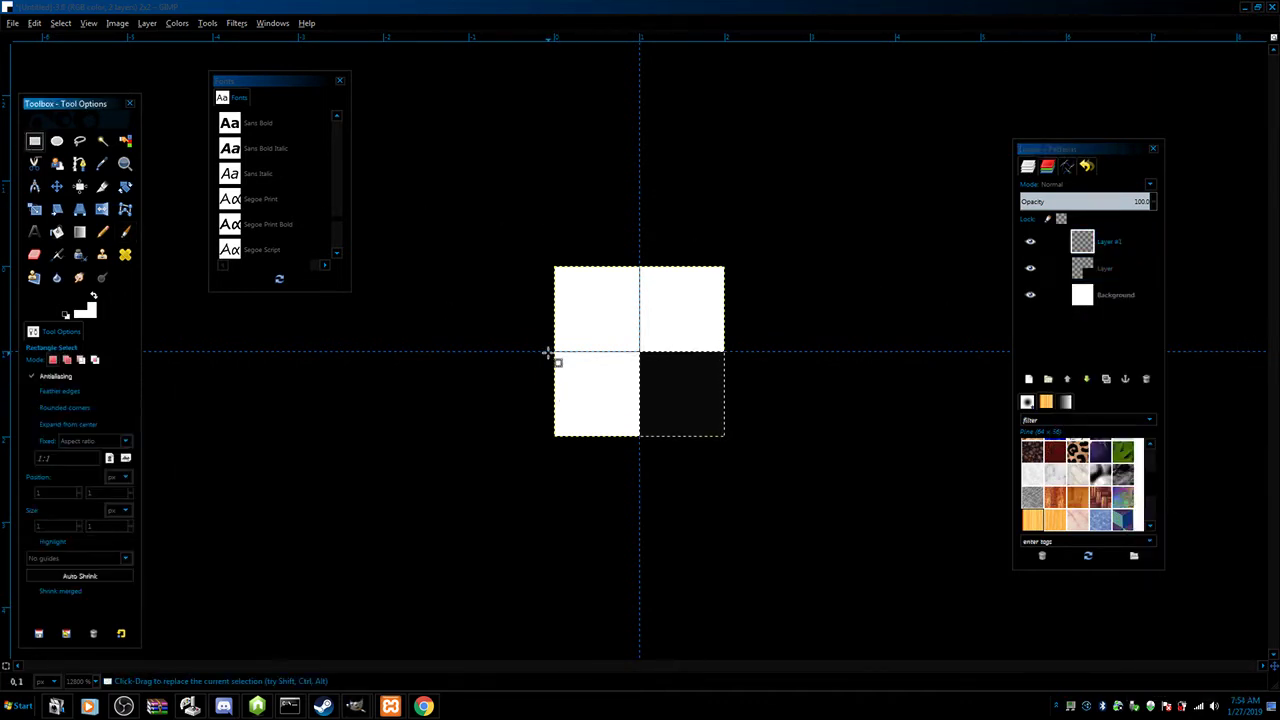
{"action": "left_click_drag", "start_coordinate": [551, 354], "coordinate": [639, 436]}
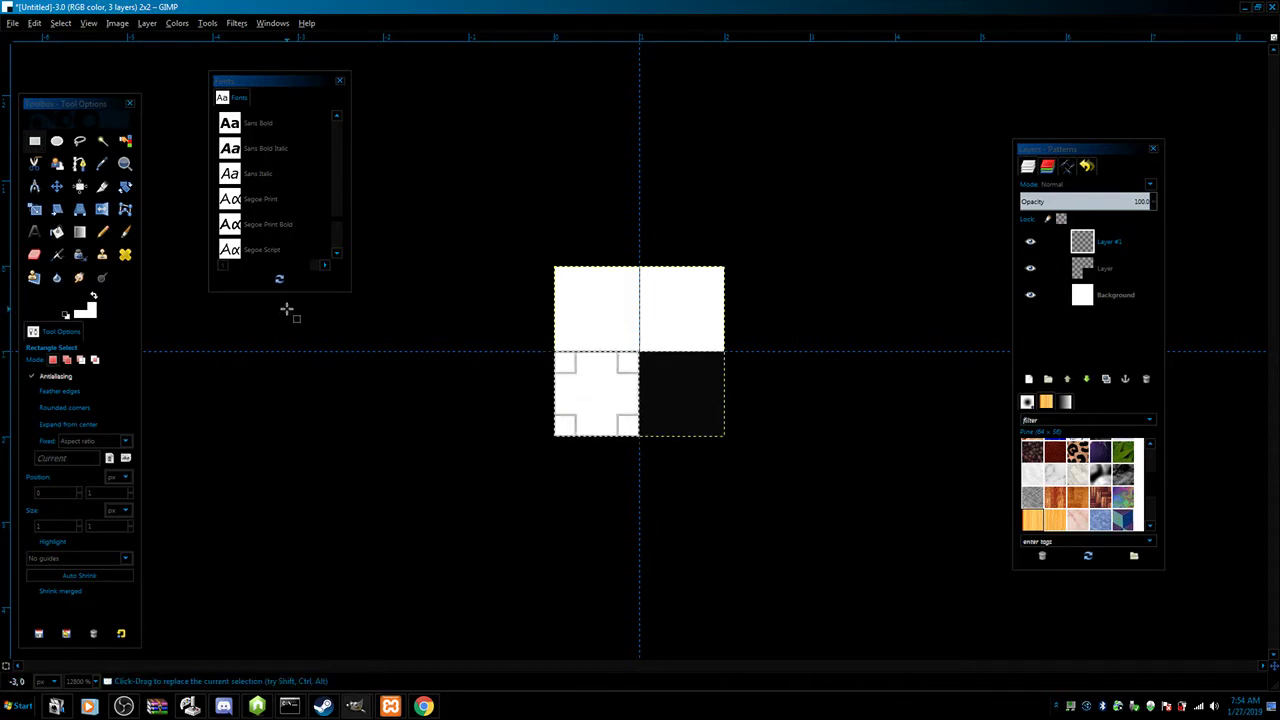
{"action": "left_click", "coordinate": [125, 232]}
{"action": "key", "text": "ctrl+comma"}
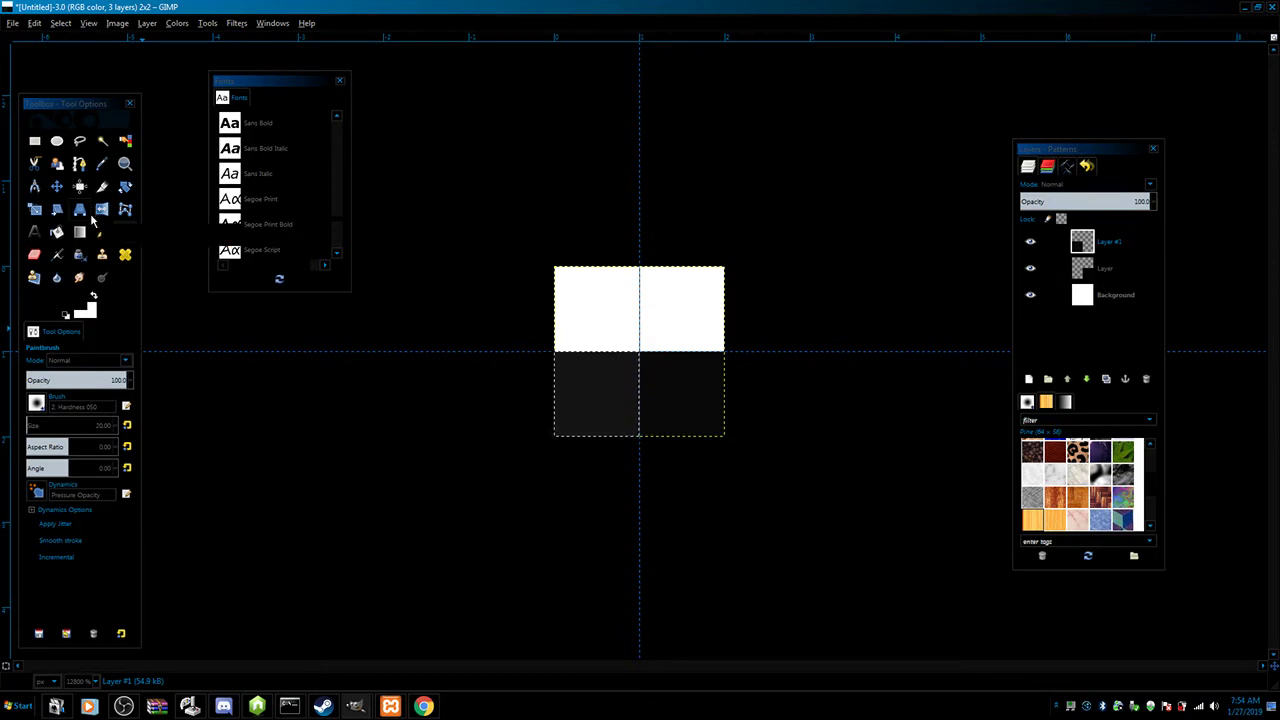
Step: Select the upper-right pixel and switch to the Paintbrush for painting it
{"action": "left_click", "coordinate": [35, 141]}
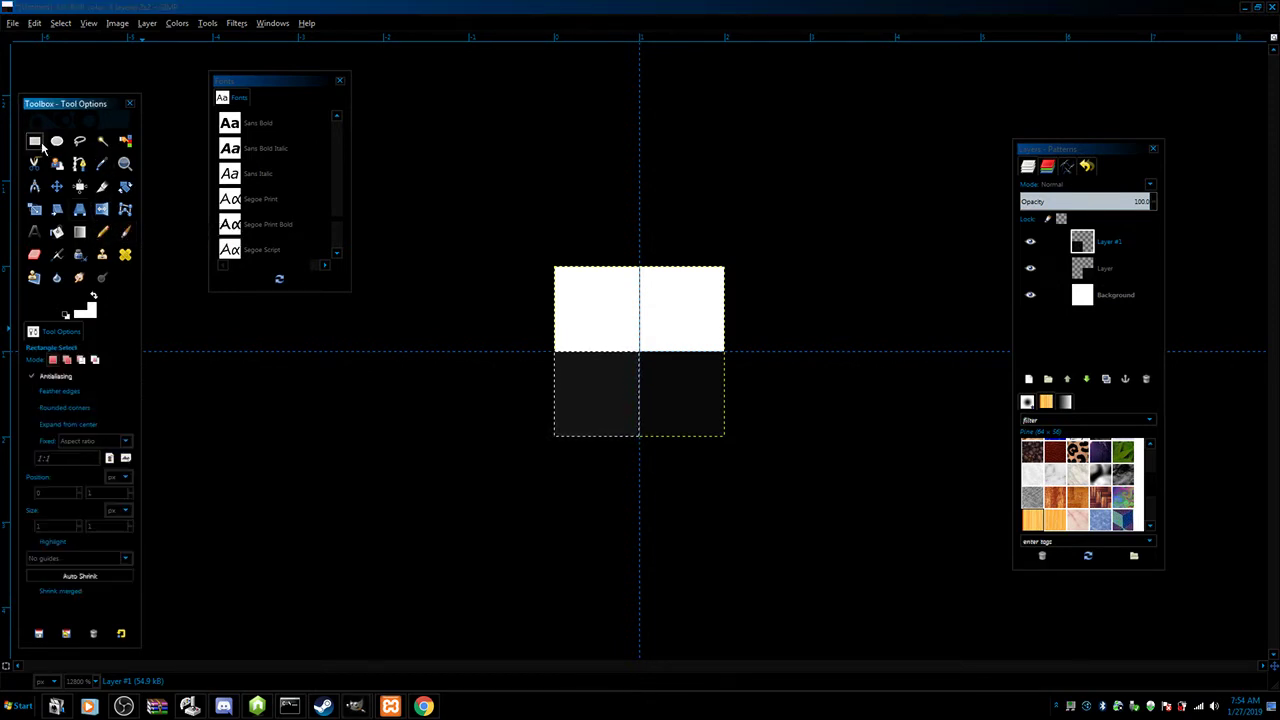
{"action": "left_click_drag", "start_coordinate": [637, 265], "coordinate": [728, 357]}
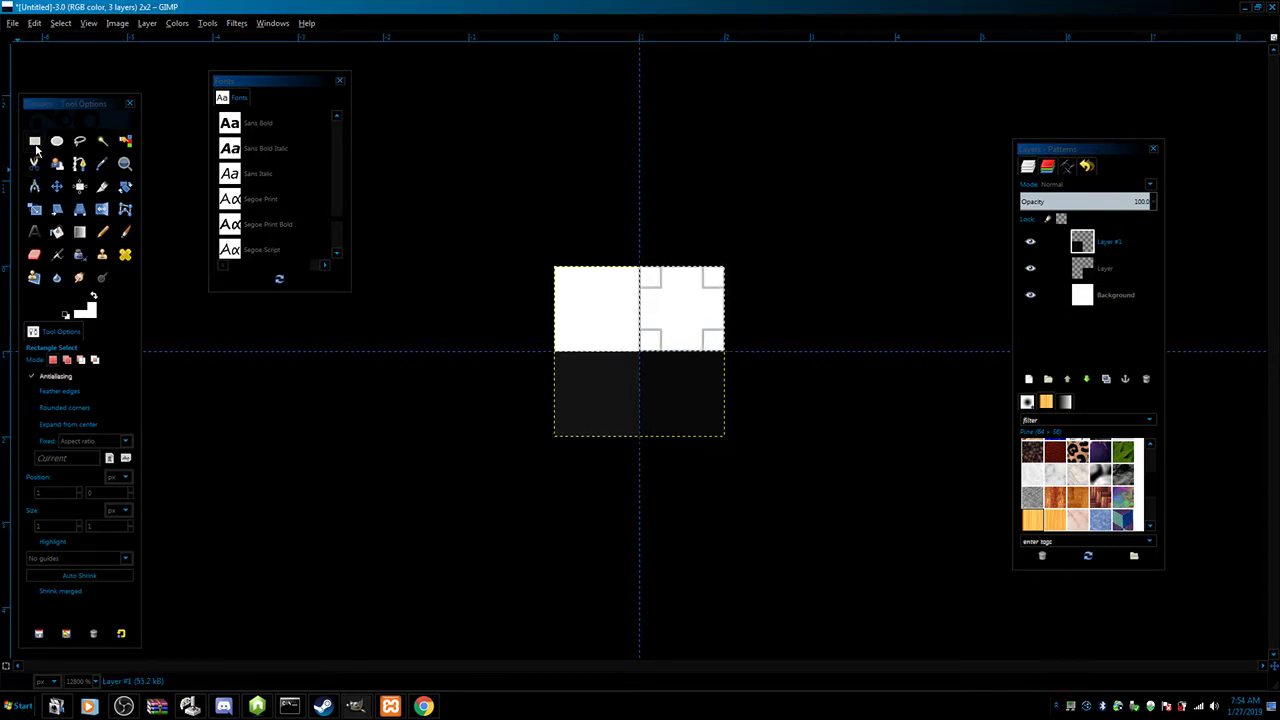
{"action": "left_click", "coordinate": [125, 232]}
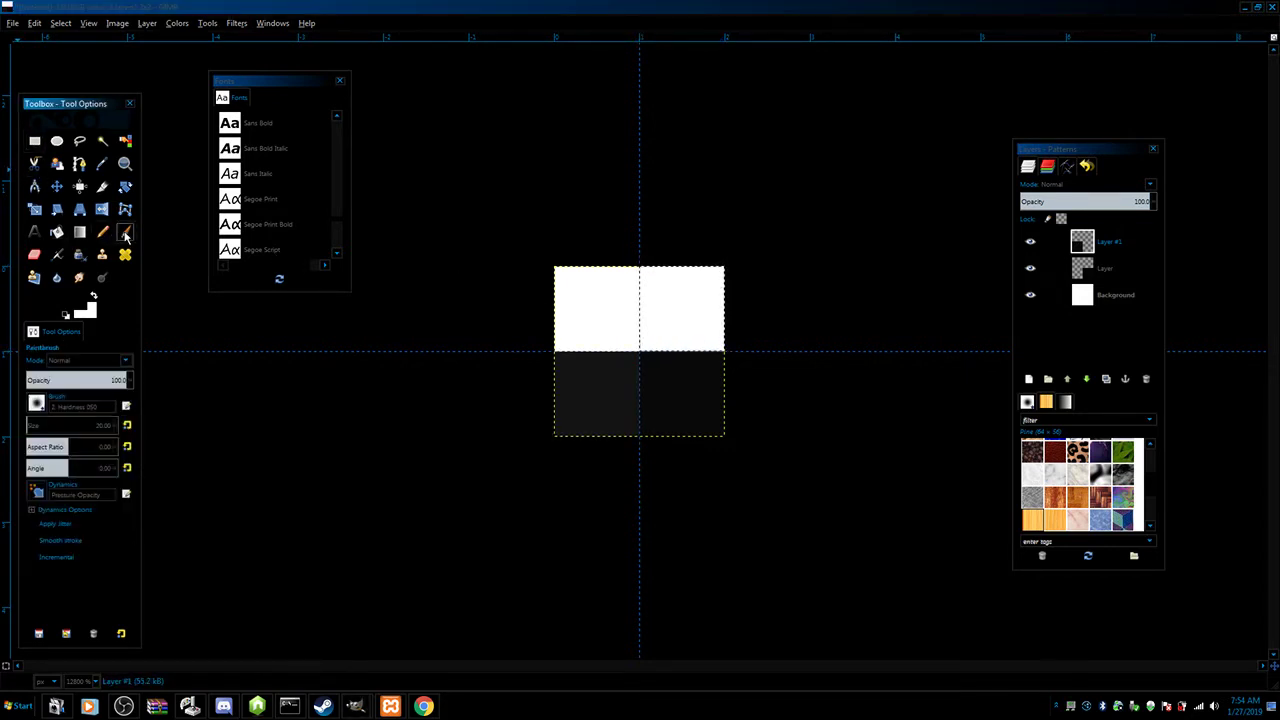
Step: Undo the brush strokes and the second added layer, back to the empty first layer
{"action": "left_click", "coordinate": [540, 374]}
{"action": "key", "text": "Delete"}
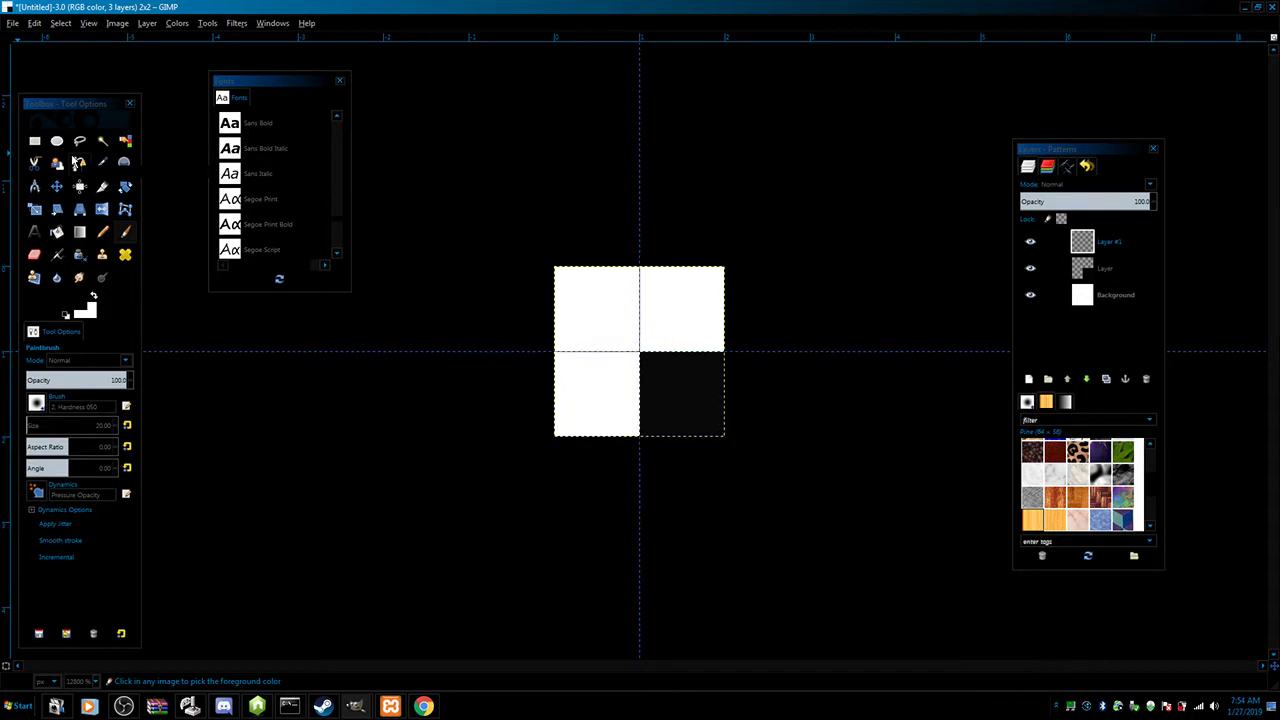
{"action": "left_click", "coordinate": [1085, 276]}
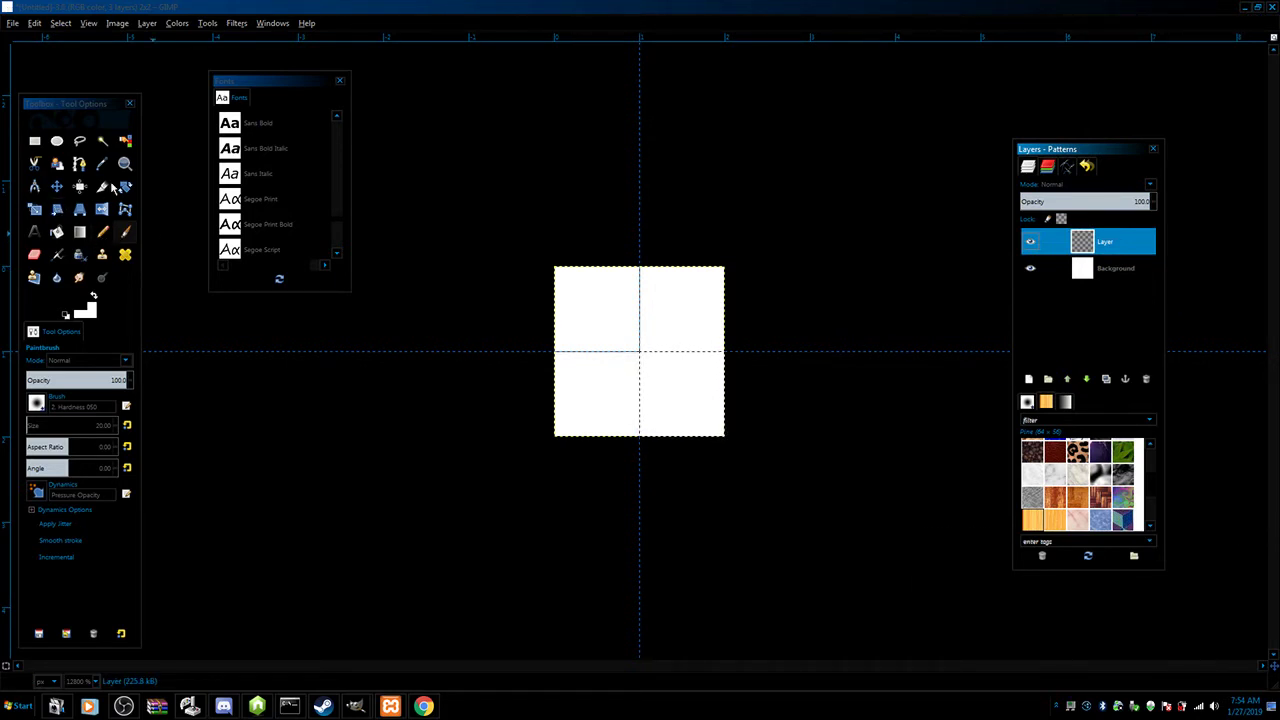
Step: Bucket-fill the selected lower-right pixel with the black foreground colour and add another transparent 2x2 px layer
{"action": "left_click", "coordinate": [58, 232]}
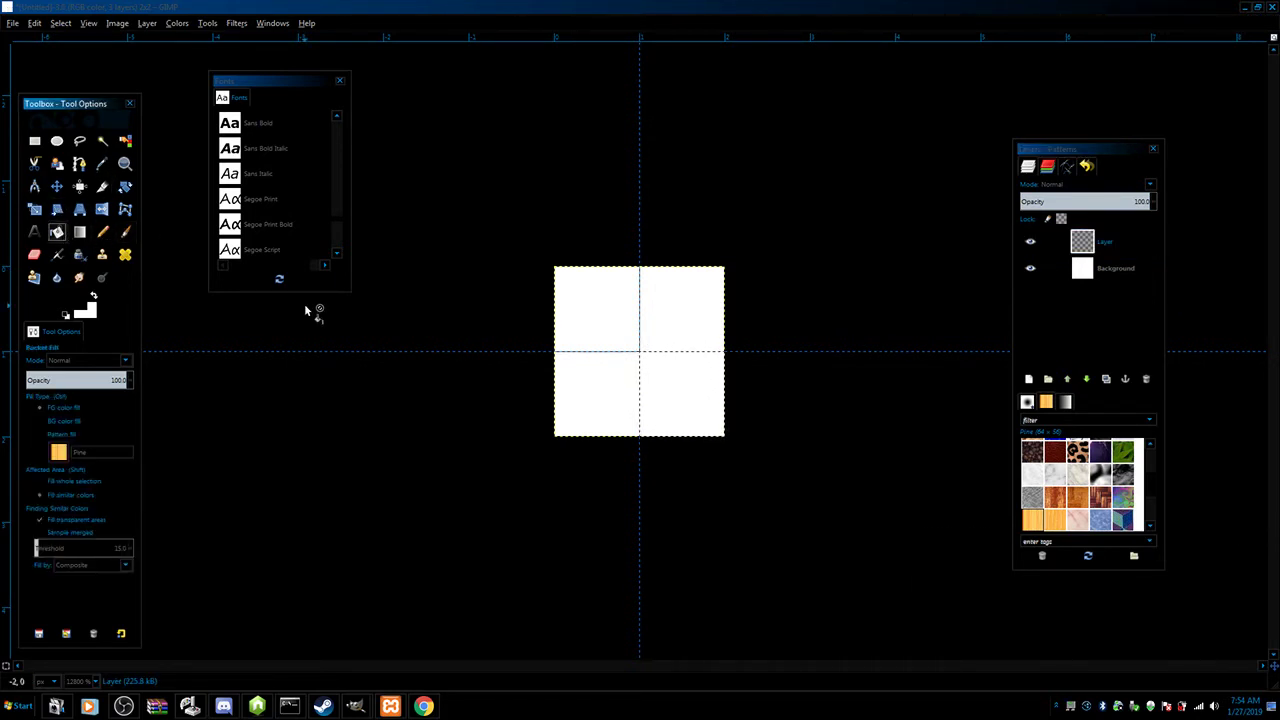
{"action": "left_click", "coordinate": [664, 405]}
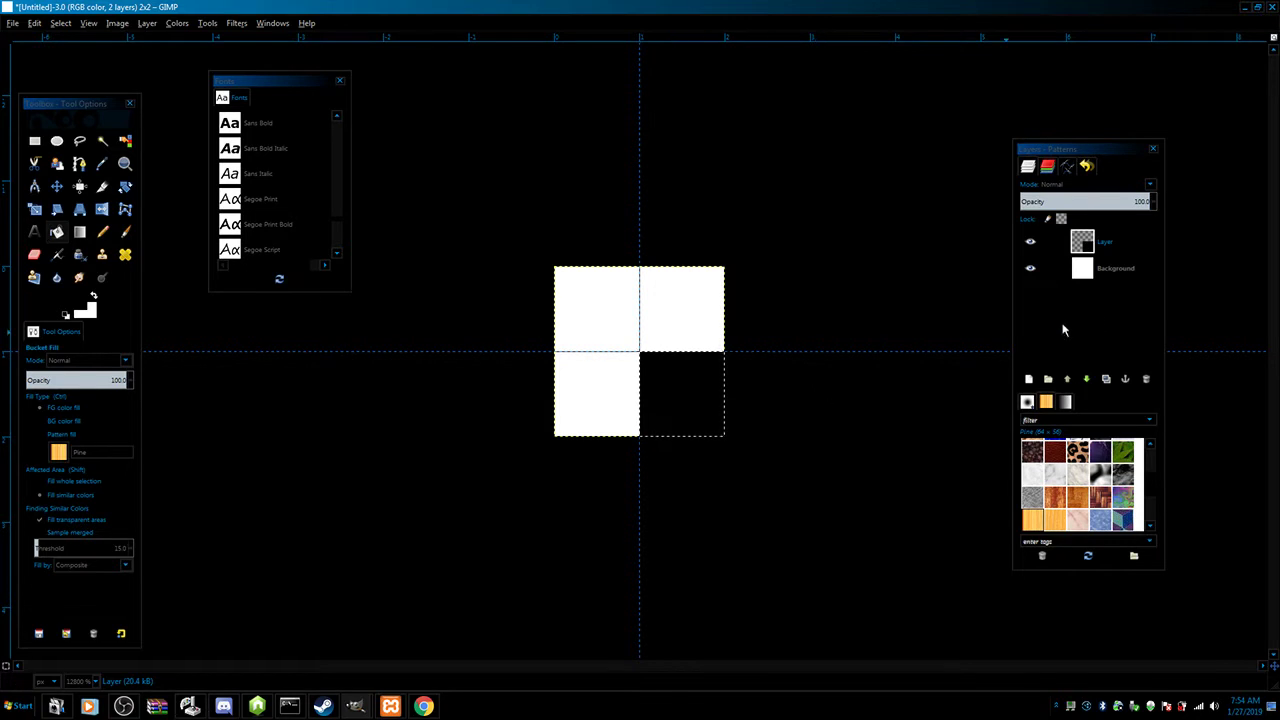
{"action": "right_click", "coordinate": [1100, 320]}
{"action": "left_click", "coordinate": [1130, 346]}
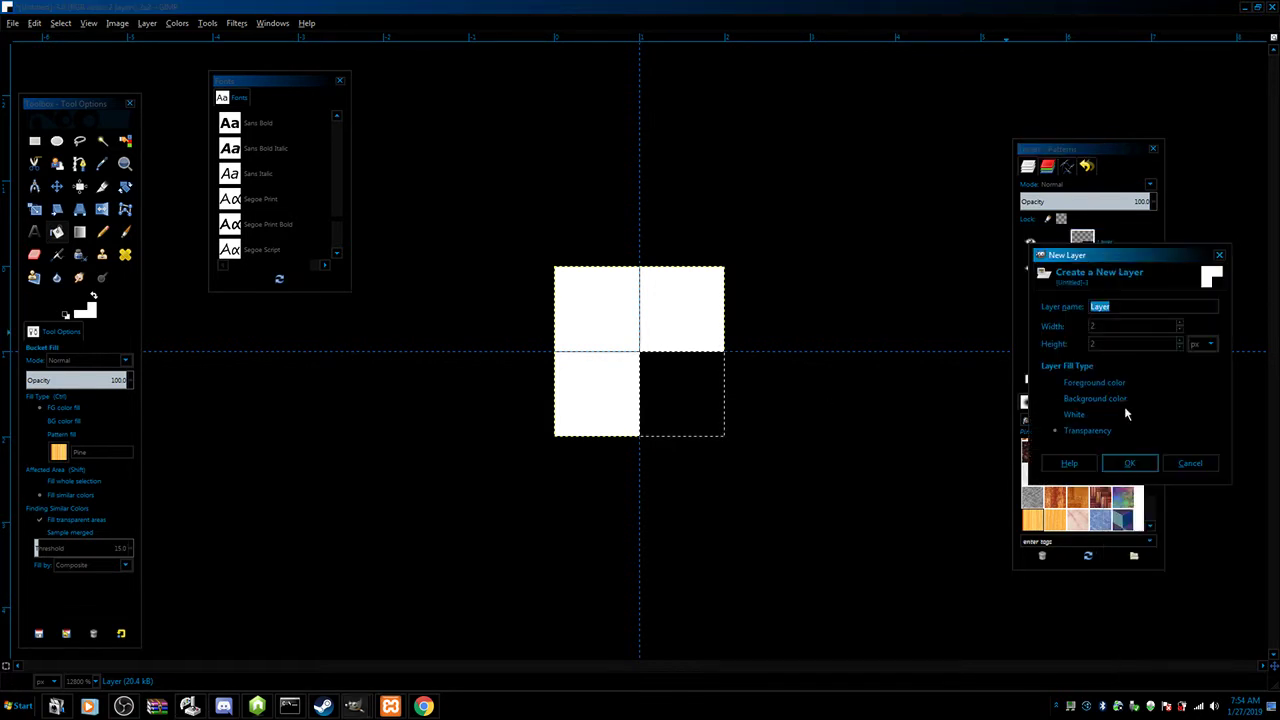
{"action": "left_click", "coordinate": [1128, 465]}
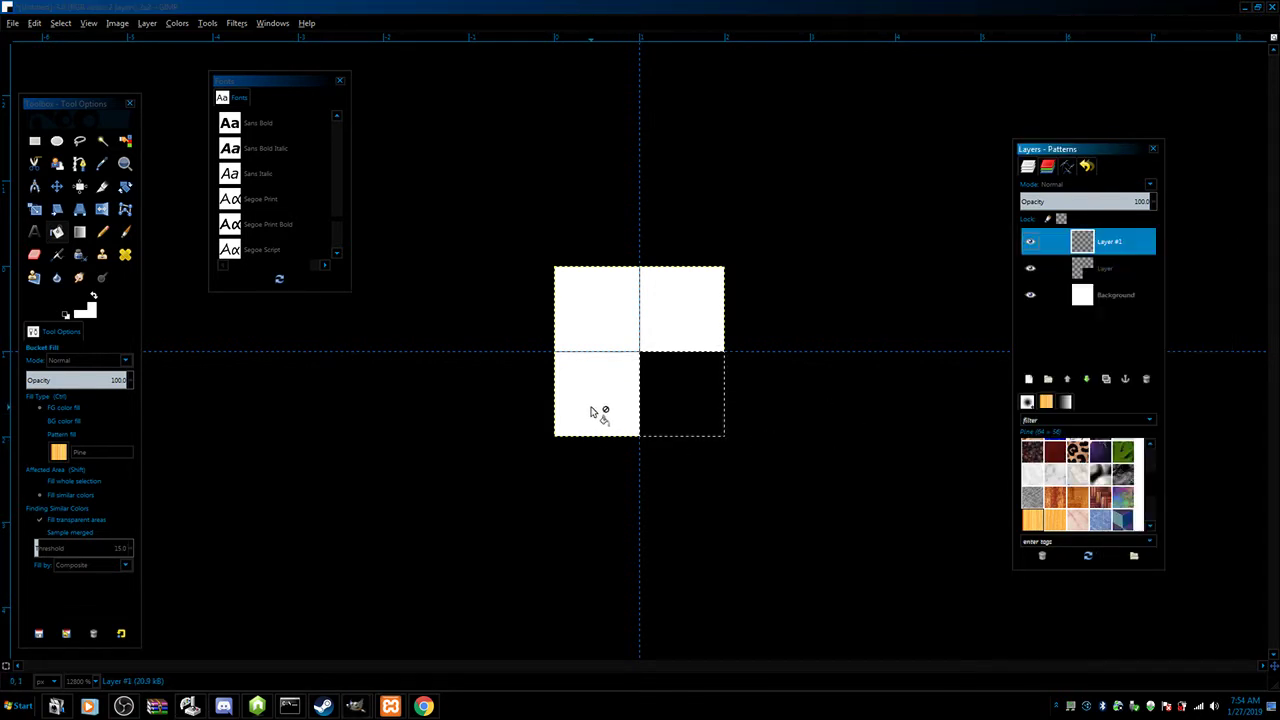
Step: Select the lower-left pixel on the new top layer and bucket-fill it with the black foreground colour
{"action": "left_click", "coordinate": [38, 143]}
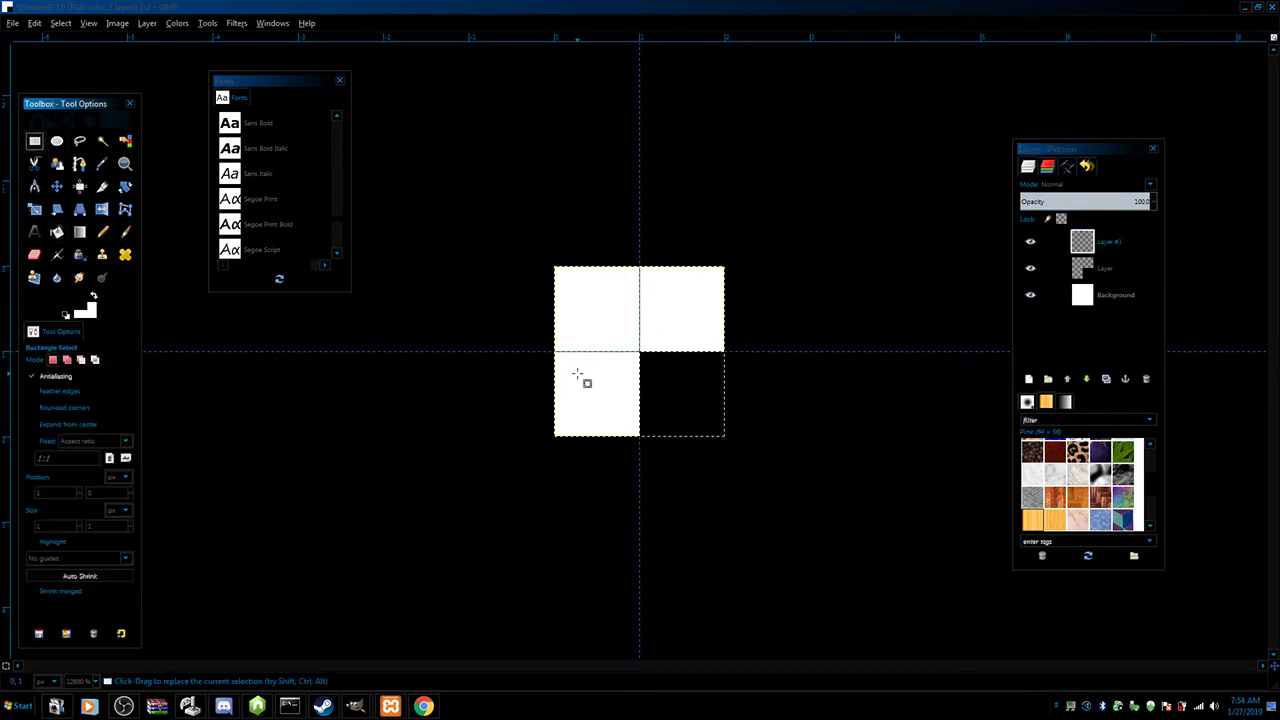
{"action": "left_click_drag", "start_coordinate": [558, 355], "coordinate": [651, 423]}
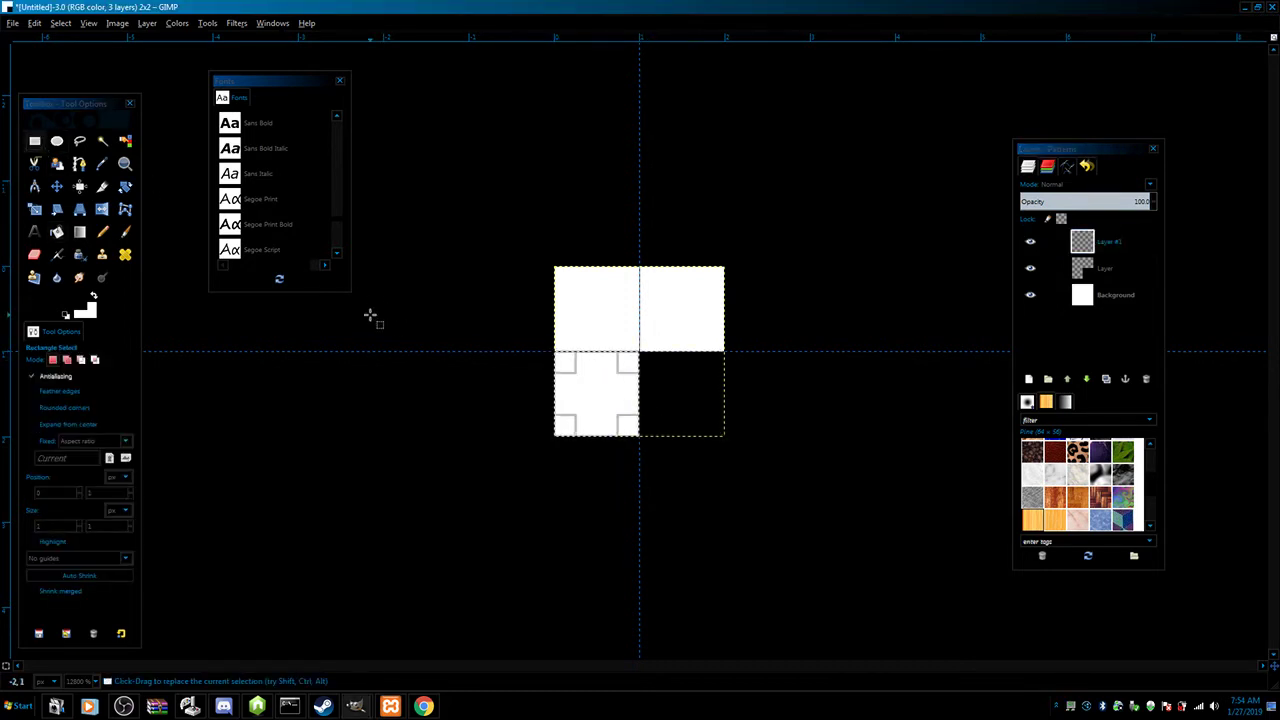
{"action": "left_click", "coordinate": [57, 231]}
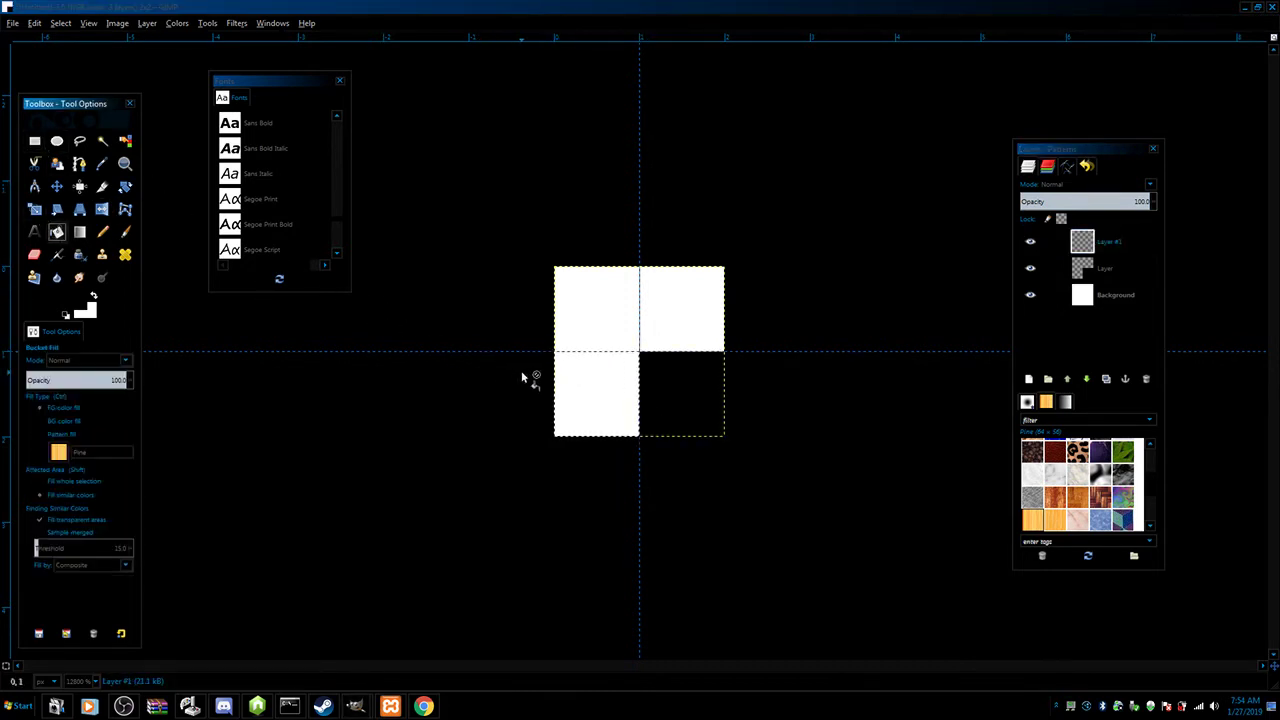
{"action": "left_click", "coordinate": [597, 391]}
Step: Select the upper-right pixel on Layer #1 and bucket-fill it with the black foreground colour
{"action": "left_click", "coordinate": [34, 143]}
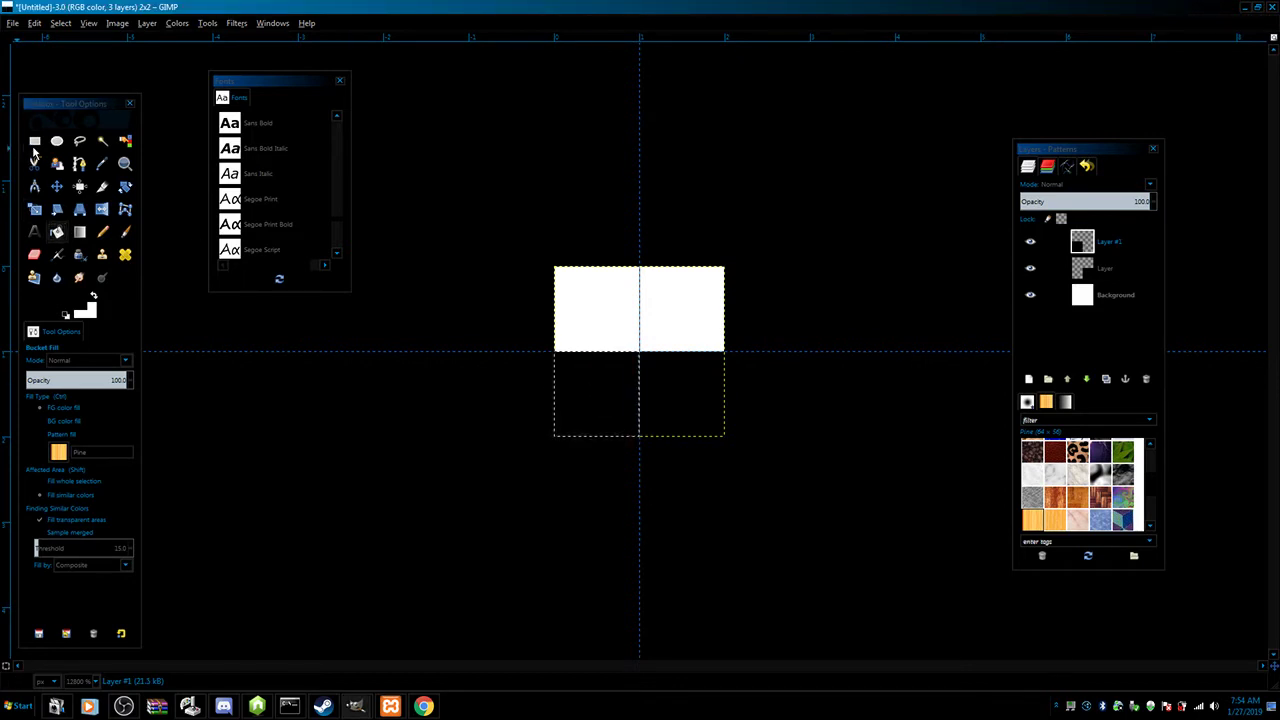
{"action": "left_click_drag", "start_coordinate": [639, 265], "coordinate": [723, 351]}
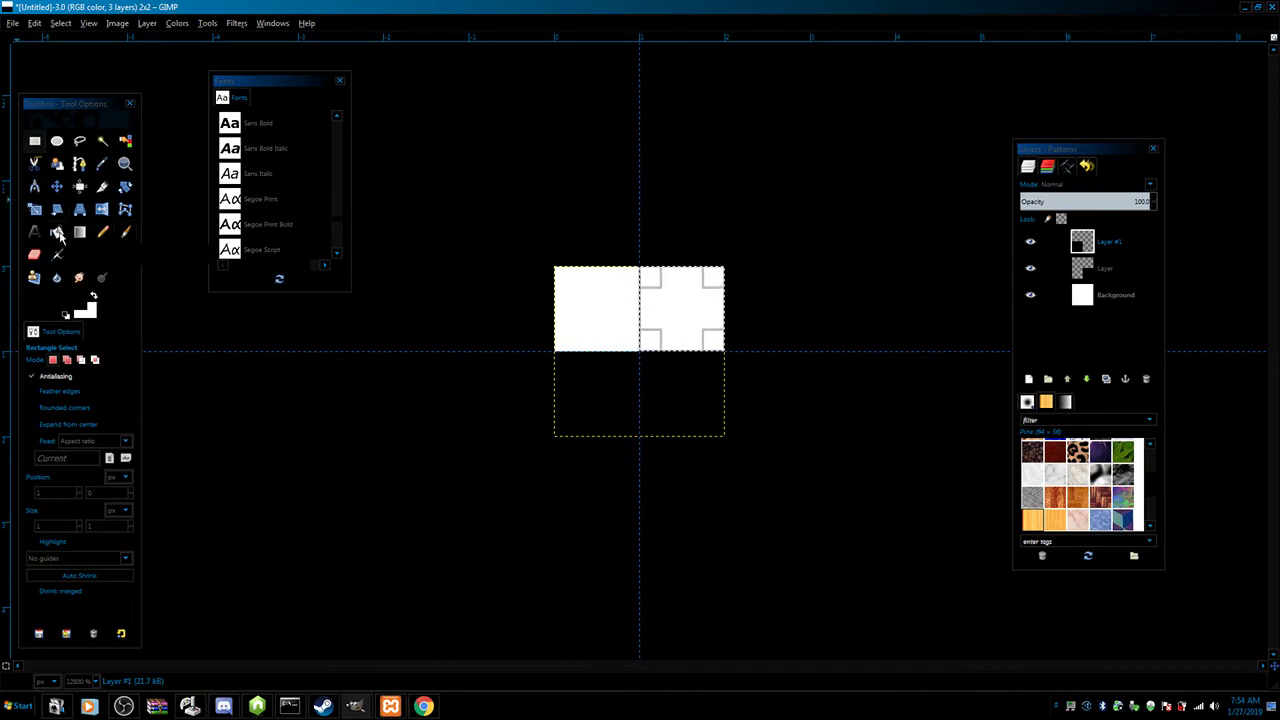
{"action": "left_click", "coordinate": [57, 231]}
{"action": "left_click", "coordinate": [683, 315]}
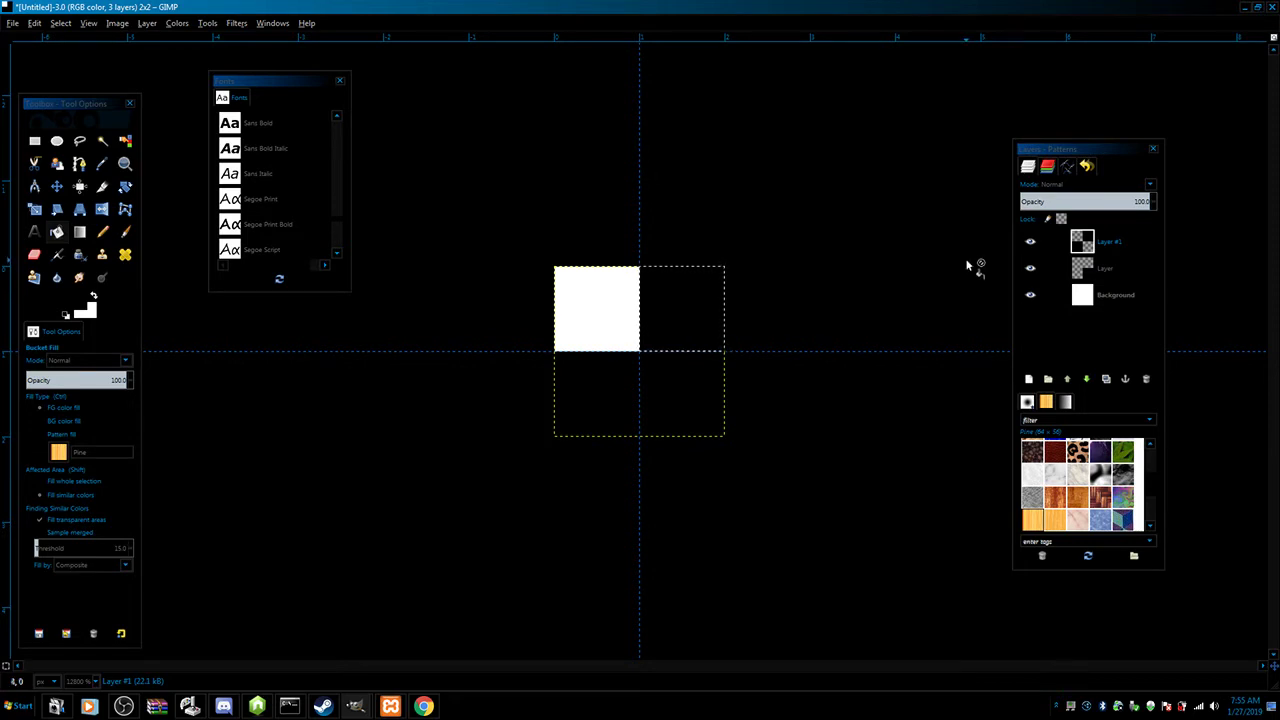
Step: Add another transparent 2x2 px layer and bucket-fill its upper-left pixel with the black foreground colour
{"action": "right_click", "coordinate": [1143, 353]}
{"action": "left_click", "coordinate": [1168, 386]}
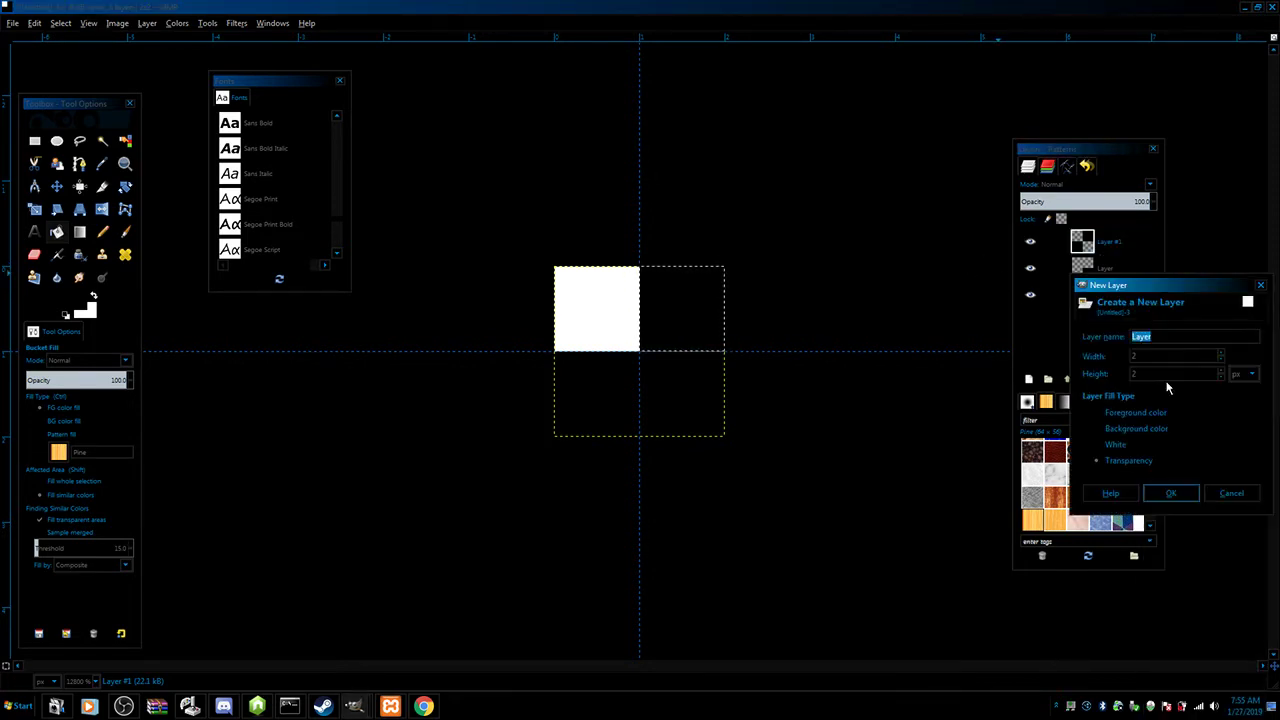
{"action": "left_click", "coordinate": [1160, 492]}
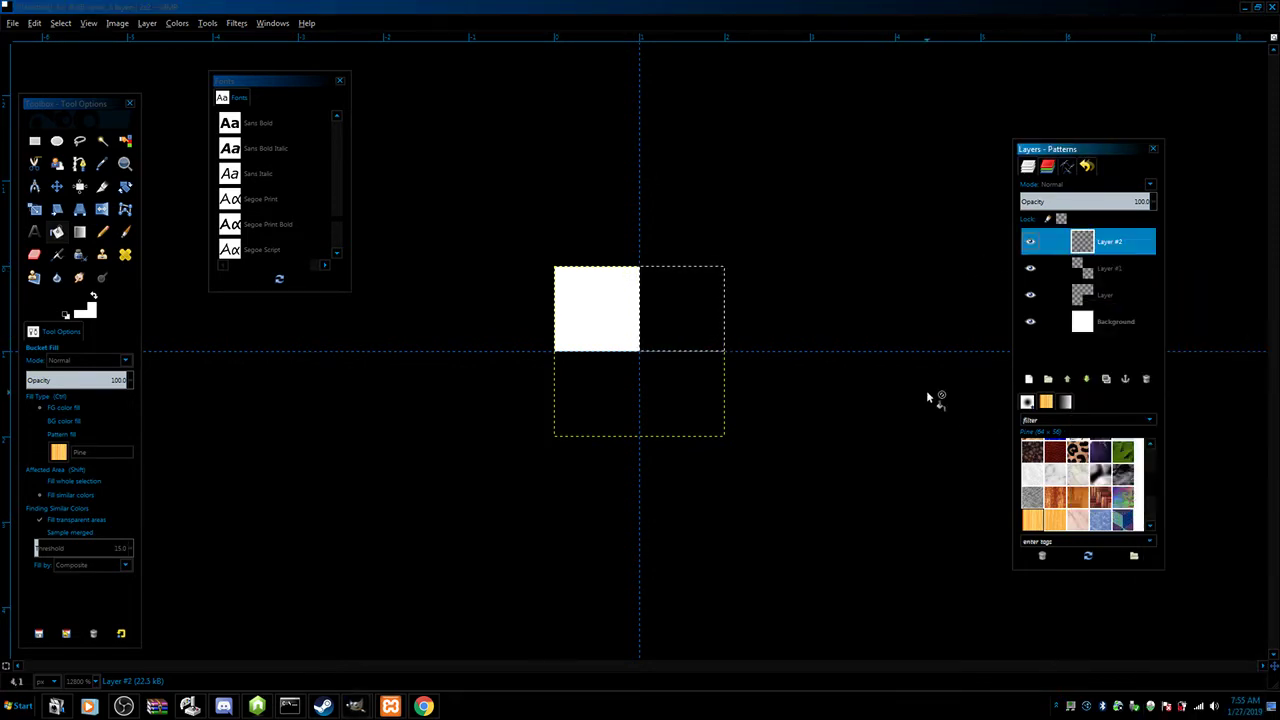
{"action": "left_click", "coordinate": [34, 141]}
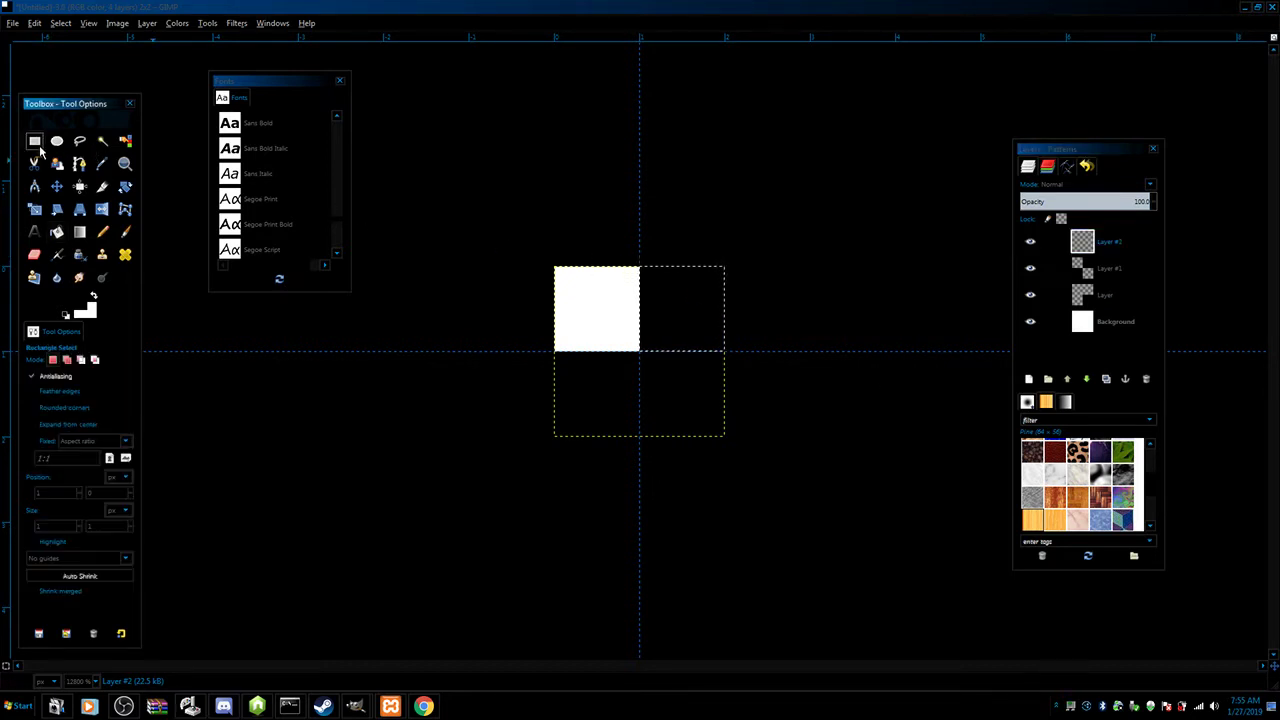
{"action": "left_click_drag", "start_coordinate": [553, 268], "coordinate": [640, 352]}
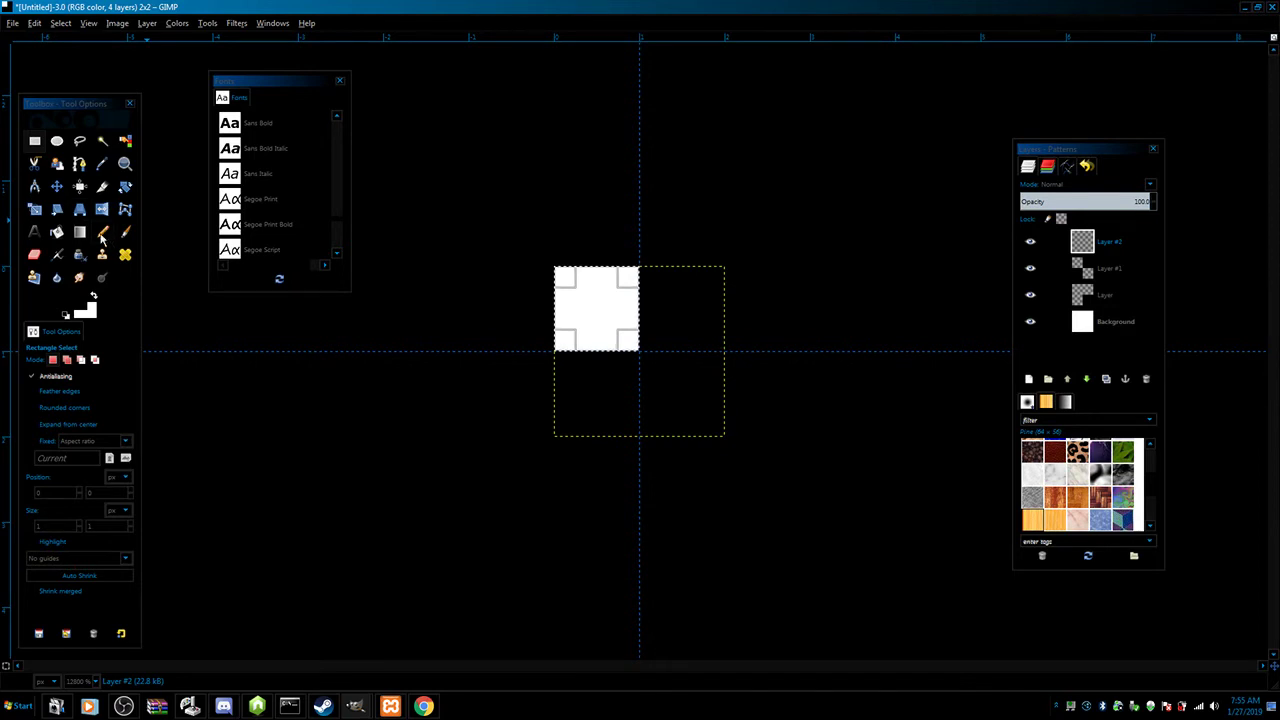
{"action": "left_click", "coordinate": [57, 232]}
{"action": "left_click", "coordinate": [577, 316]}
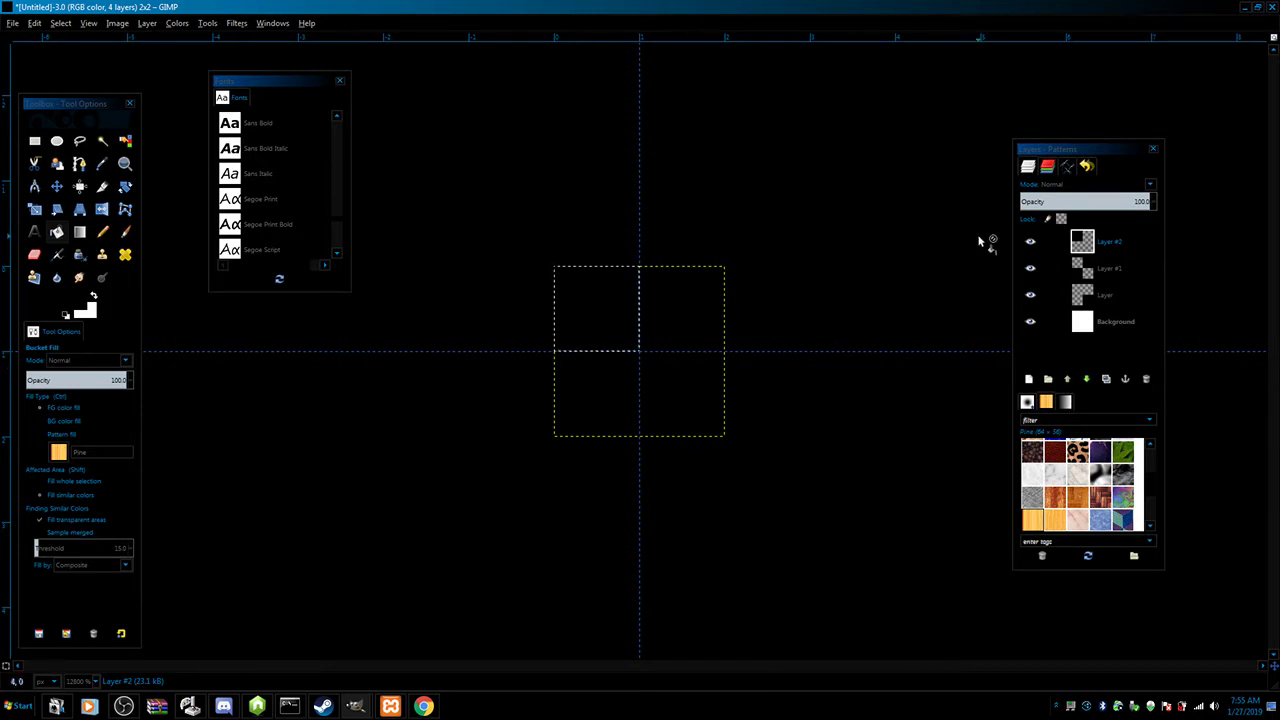
Step: Set the opacity of Layer #1, which holds the upper-right and lower-left pixels, to 70
{"action": "left_click", "coordinate": [1097, 270]}
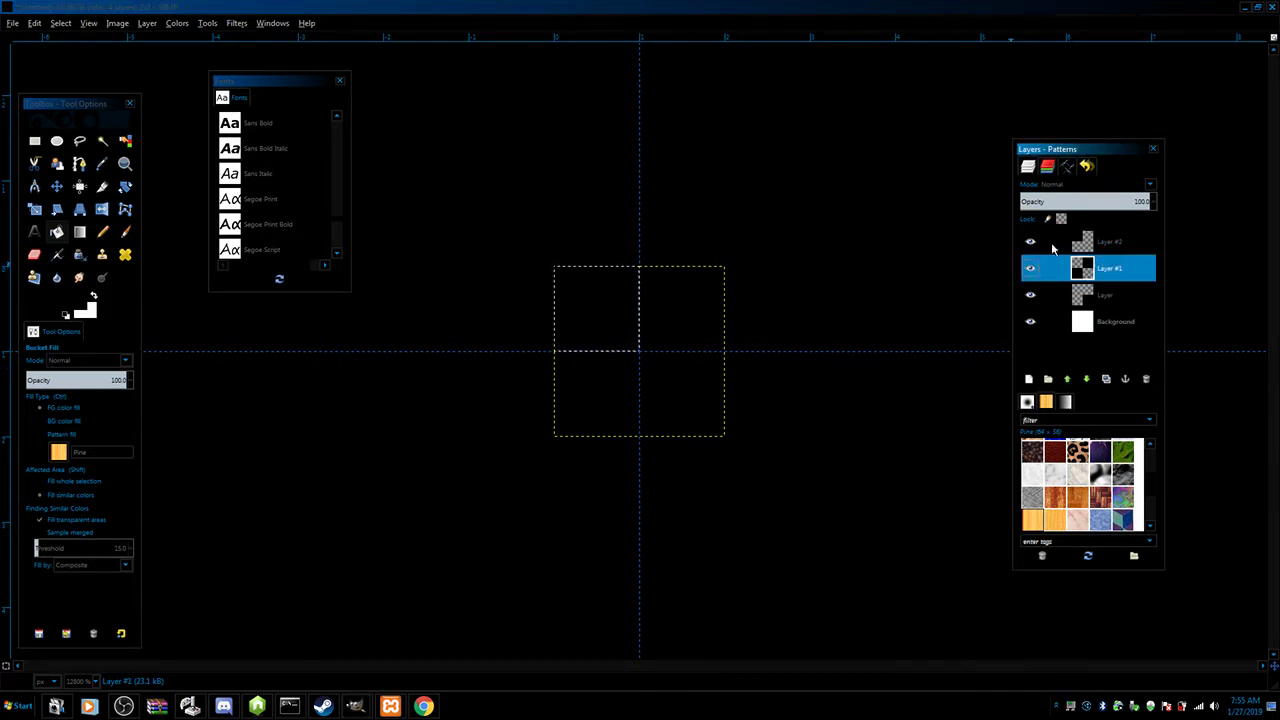
{"action": "left_click_drag", "start_coordinate": [1137, 201], "coordinate": [1125, 204]}
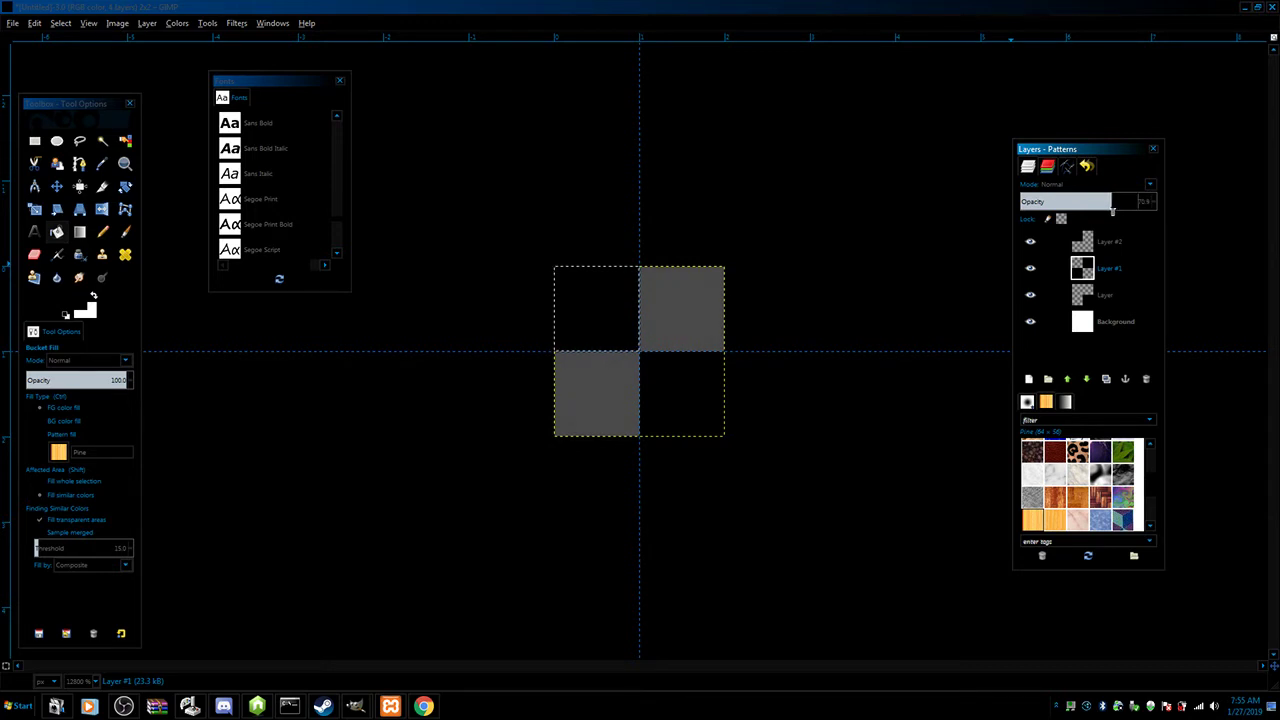
{"action": "left_click_drag", "start_coordinate": [1112, 210], "coordinate": [1111, 213]}
{"action": "type", "text": "65"}
{"action": "key", "text": "Return"}
{"action": "left_click", "coordinate": [609, 317]}
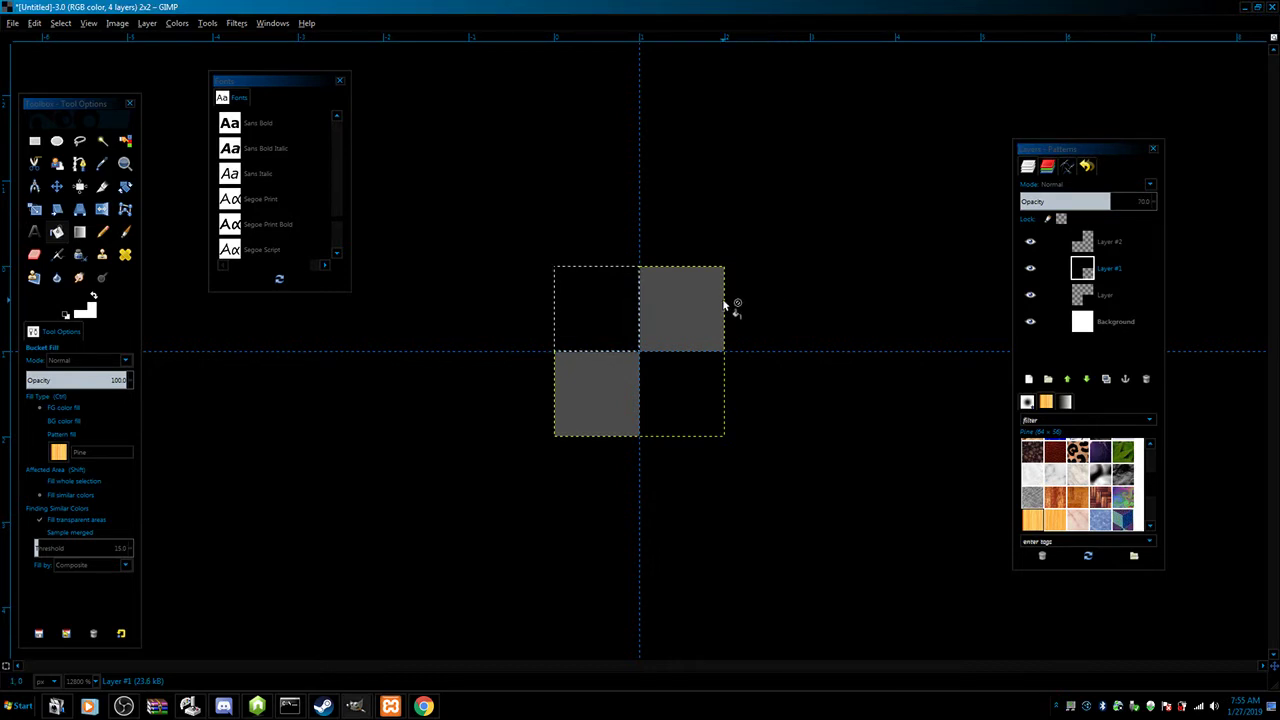
Step: Set the opacity of Layer #2, which holds the upper-left pixel, to 30
{"action": "left_click", "coordinate": [1089, 243]}
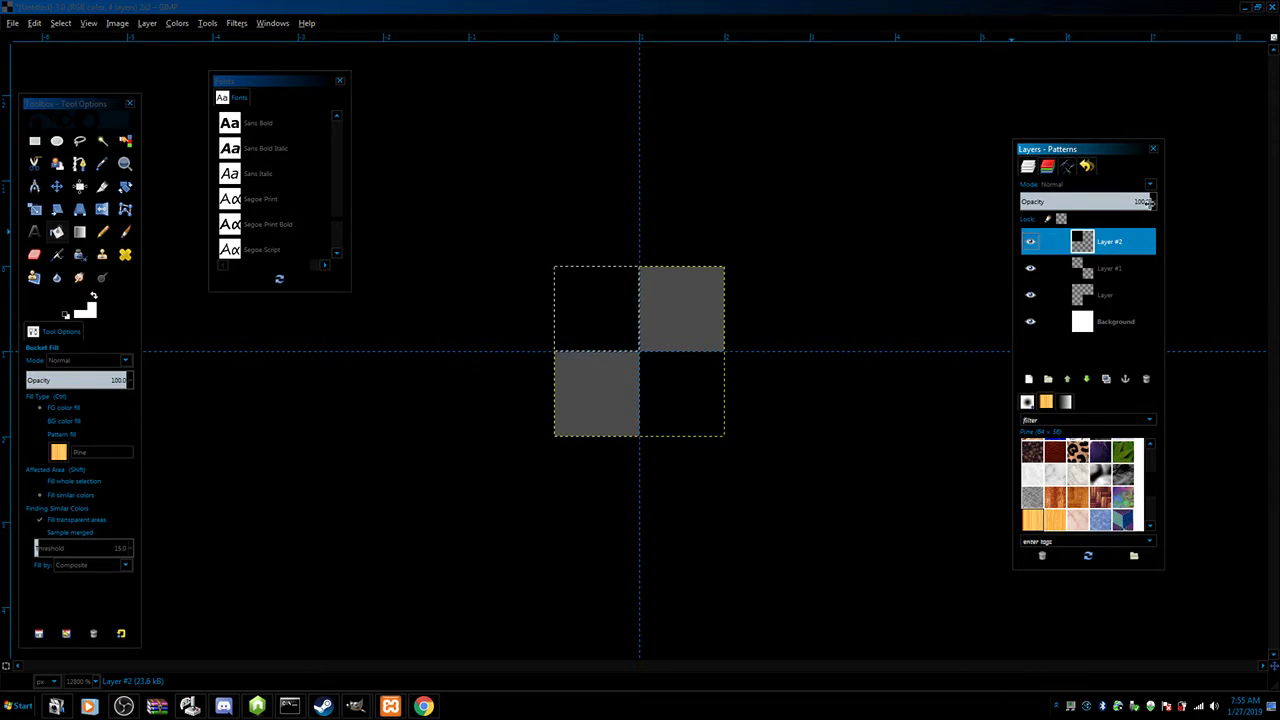
{"action": "left_click_drag", "start_coordinate": [1153, 205], "coordinate": [1121, 208]}
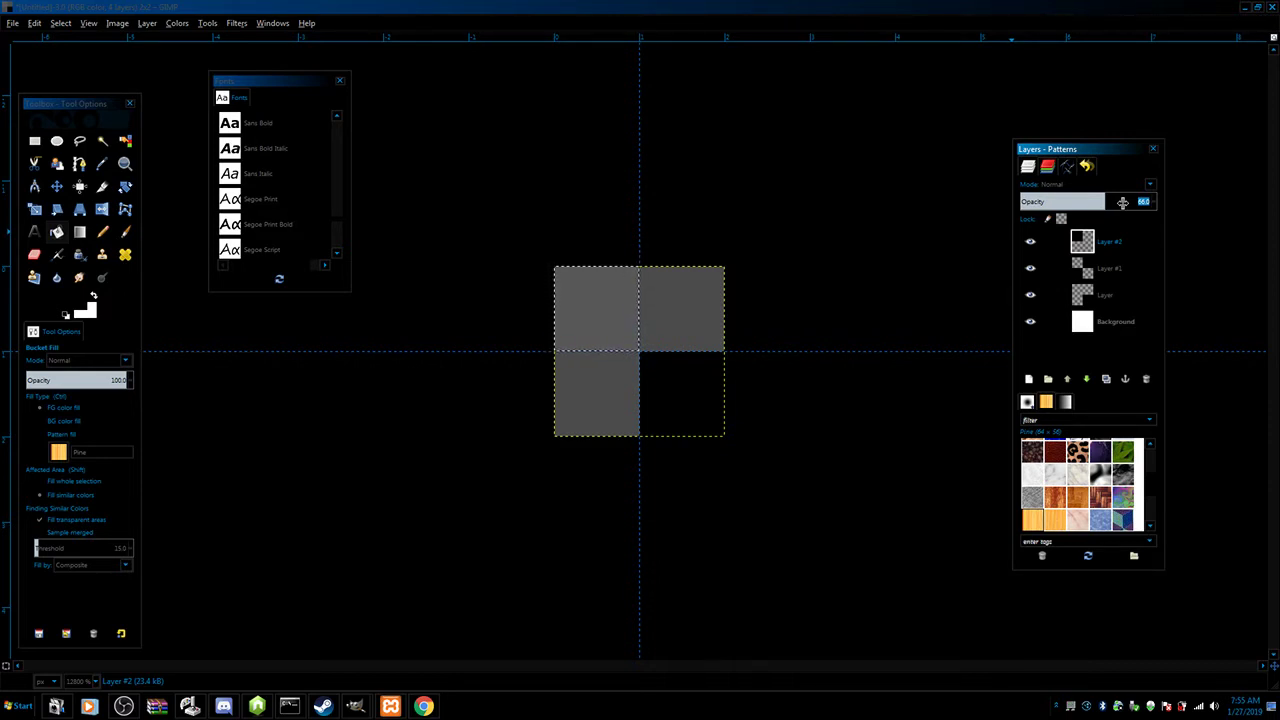
{"action": "type", "text": "100"}
{"action": "key", "text": "Return"}
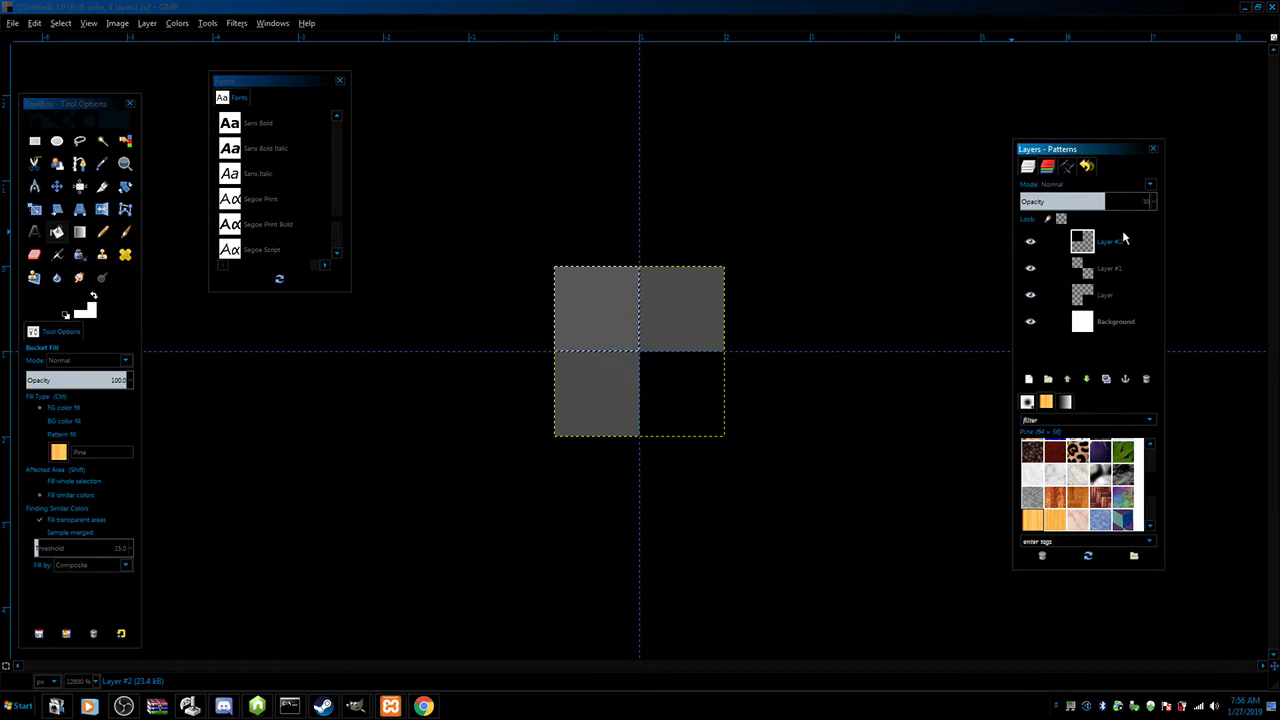
{"action": "left_click", "coordinate": [1192, 256]}
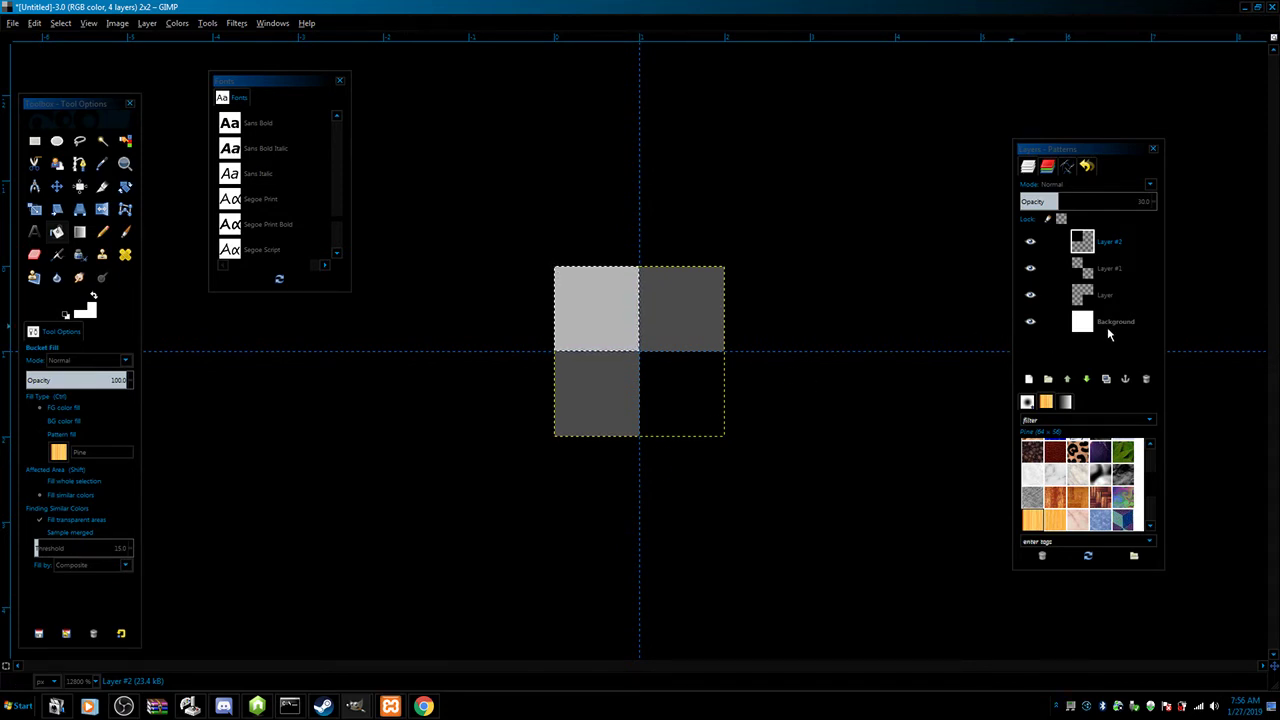
Step: Hide the white Background layer and start exporting the image under a new name
{"action": "left_click", "coordinate": [1031, 323]}
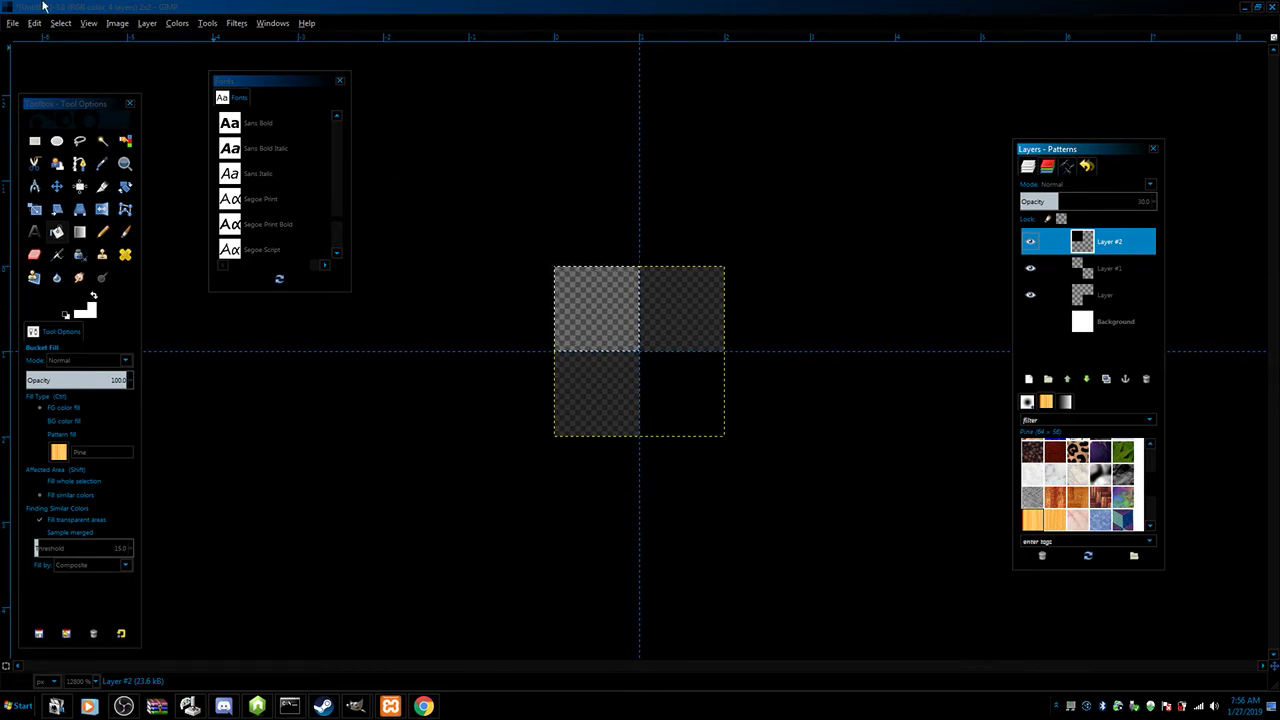
{"action": "left_click", "coordinate": [13, 23]}
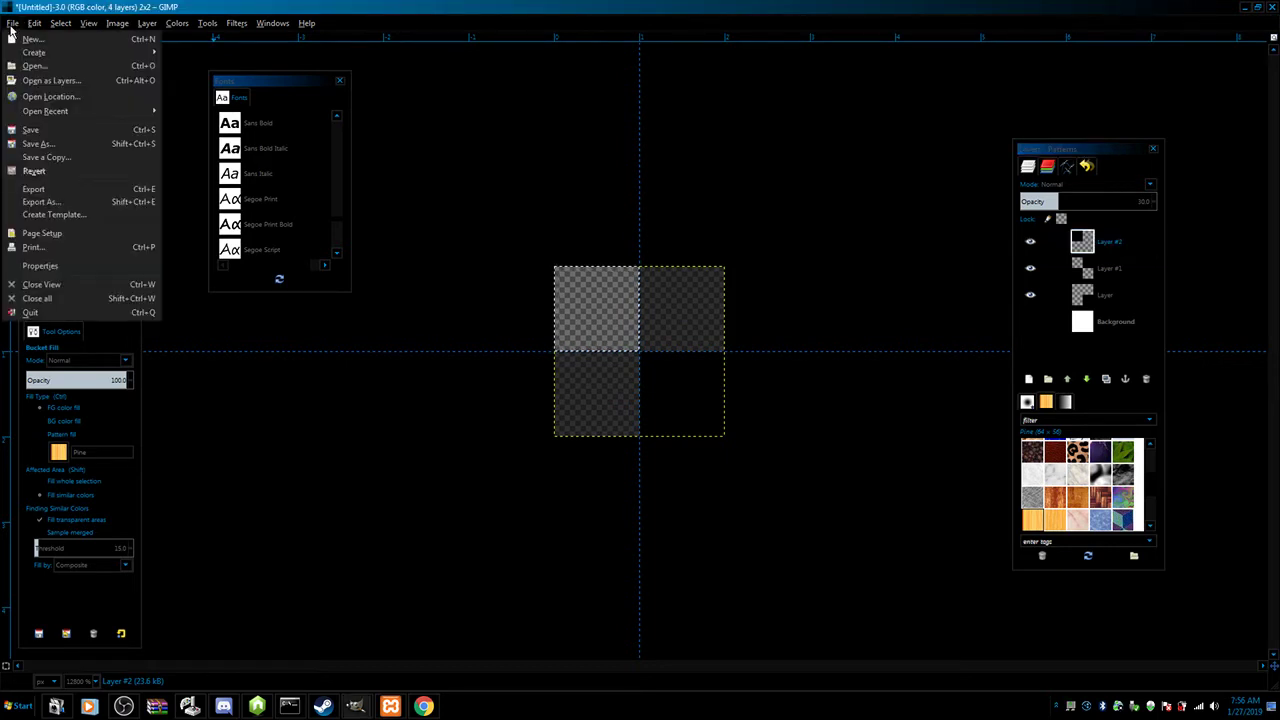
{"action": "left_click", "coordinate": [40, 201]}
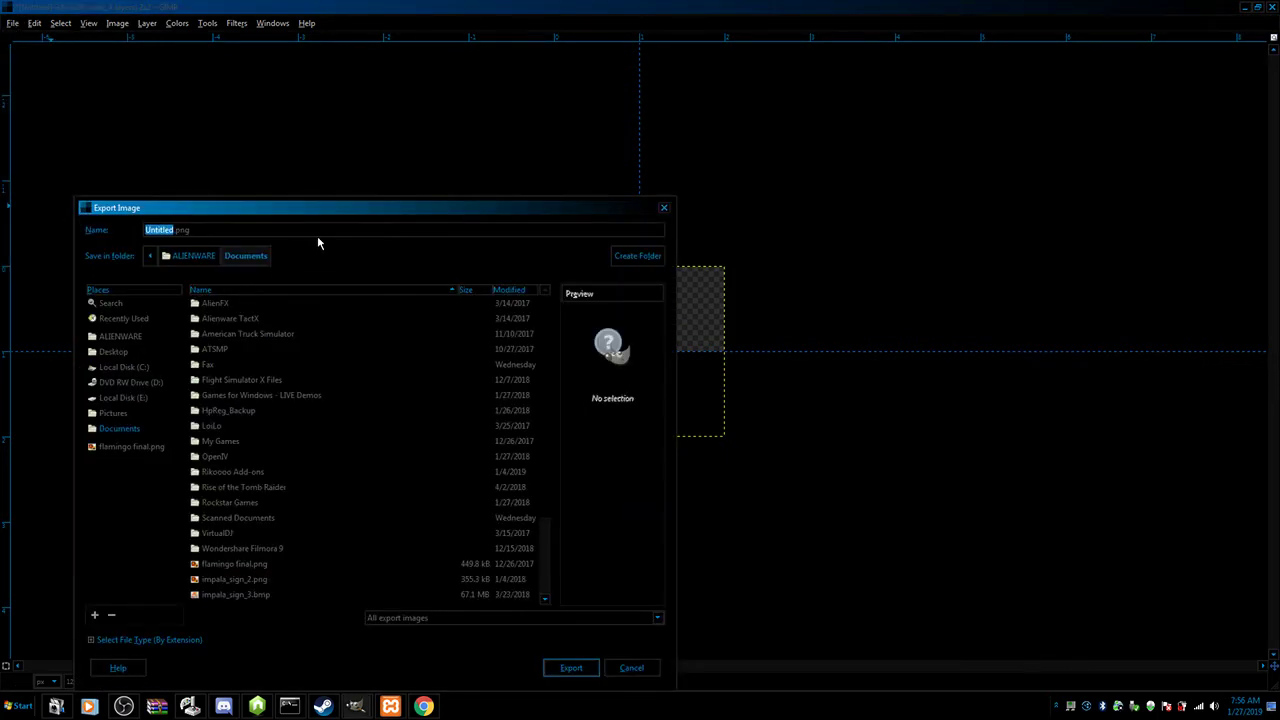
Step: Choose the patterns folder inside .gimp-2.8 in the ALIENWARE home folder as the export destination
{"action": "left_click", "coordinate": [115, 355]}
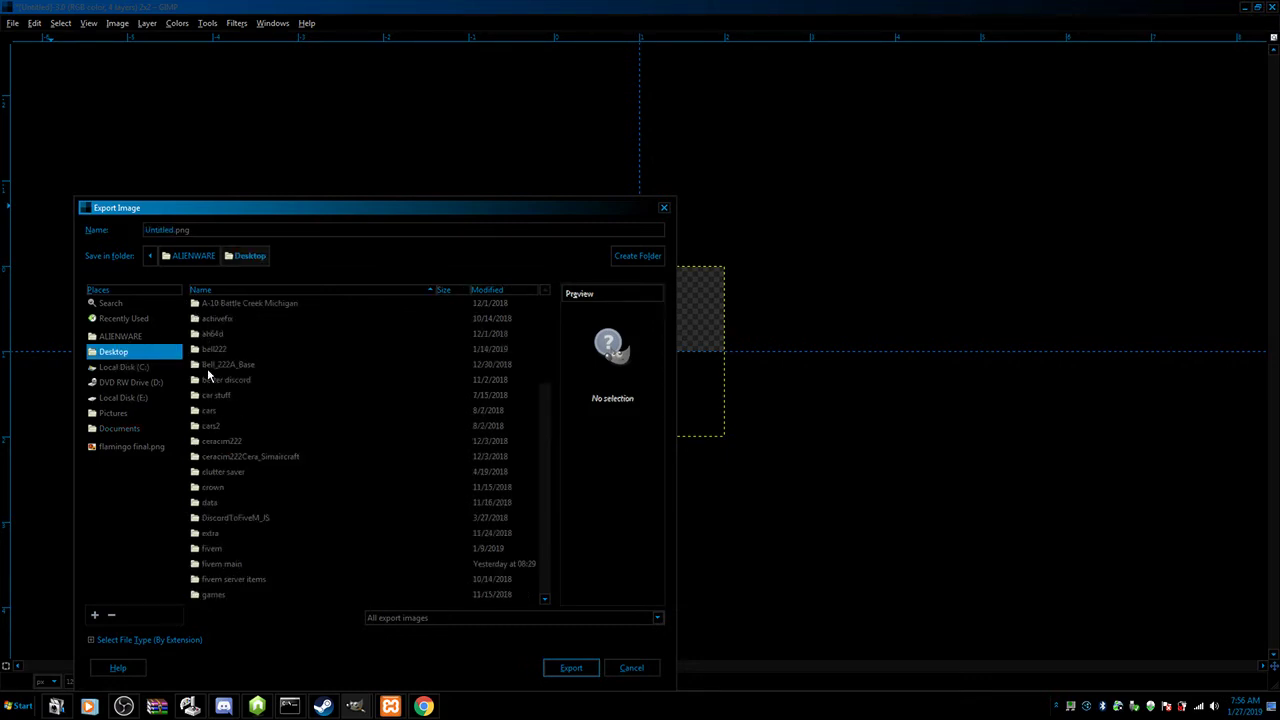
{"action": "double_click", "coordinate": [172, 229]}
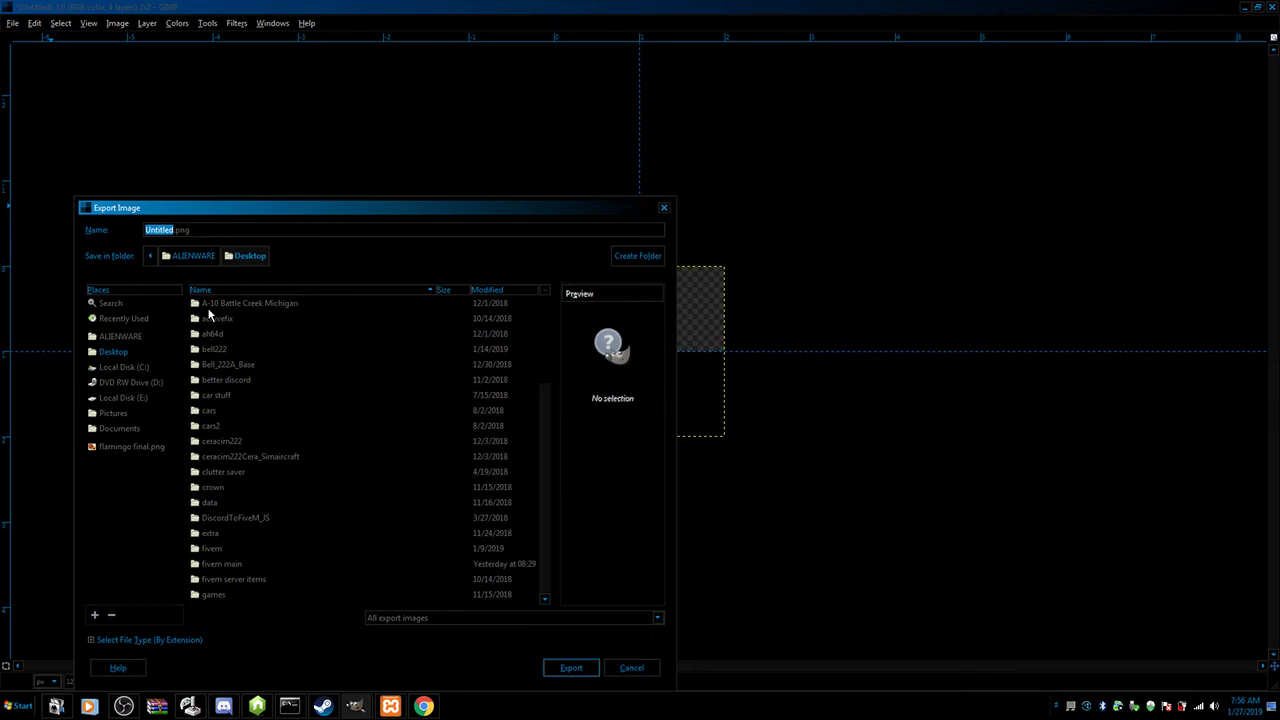
{"action": "left_click", "coordinate": [130, 338]}
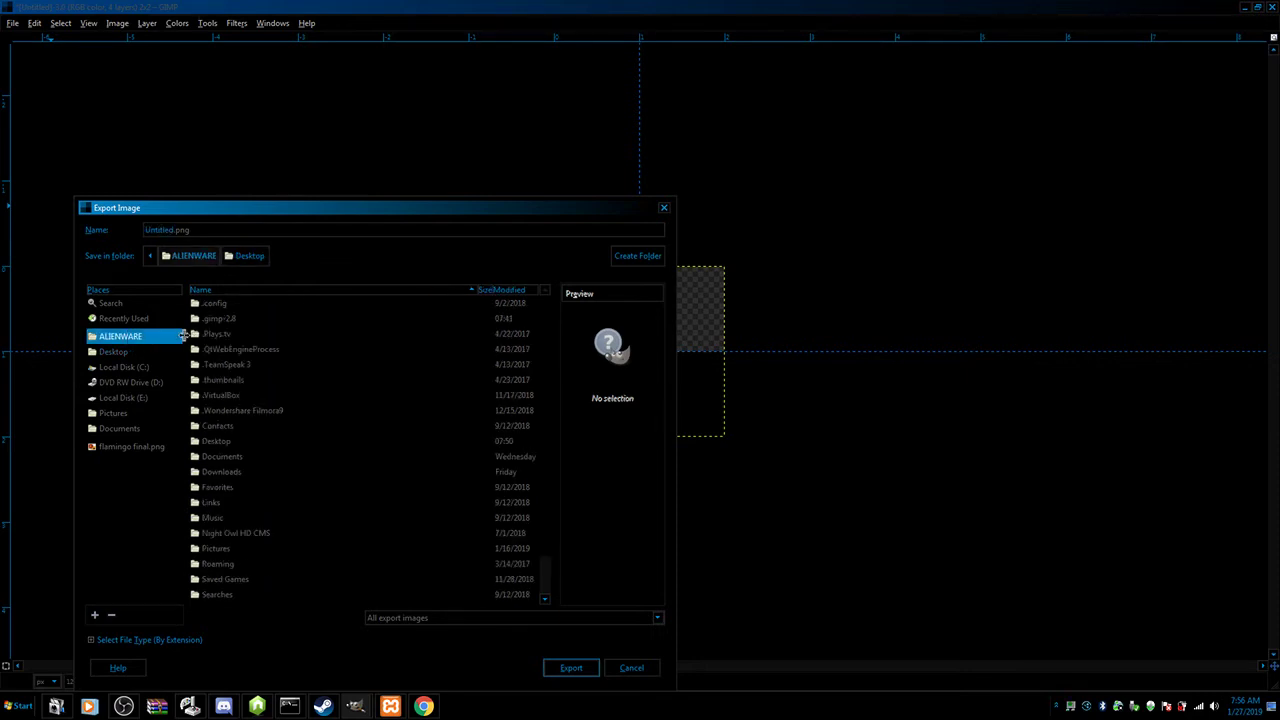
{"action": "double_click", "coordinate": [215, 319]}
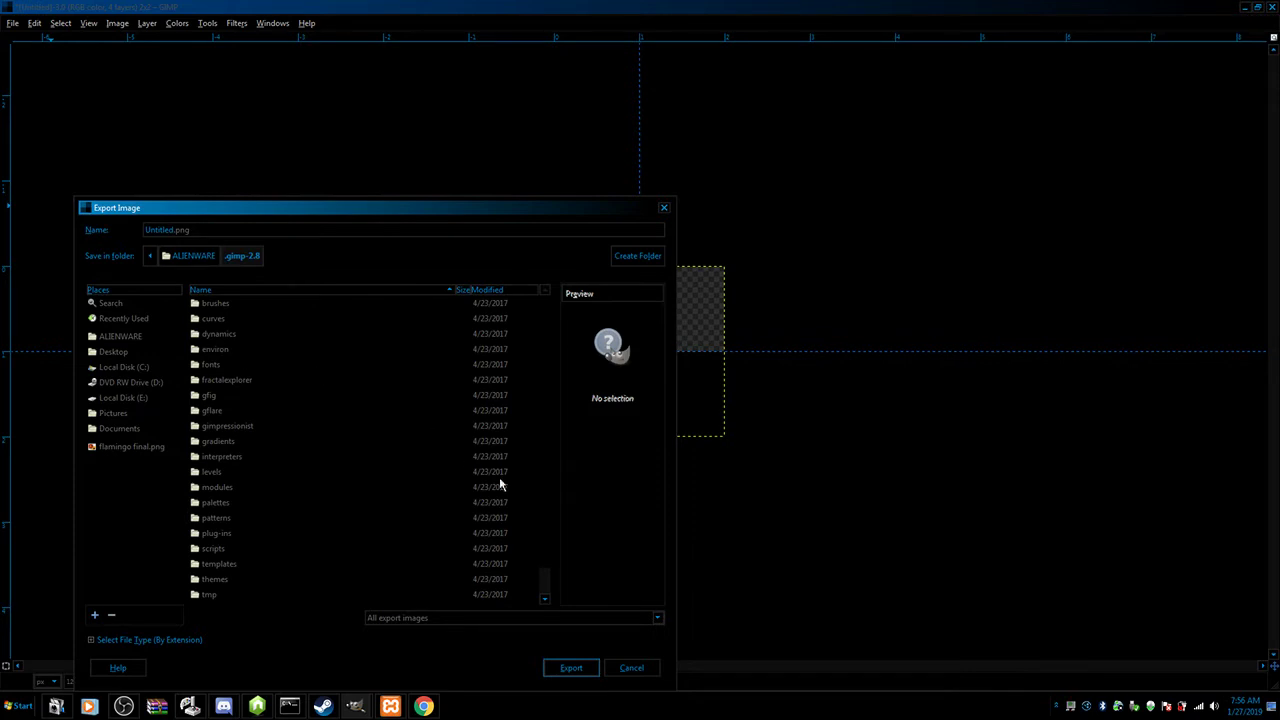
{"action": "scroll", "coordinate": [547, 540], "scroll_direction": "down", "scroll_amount": 3}
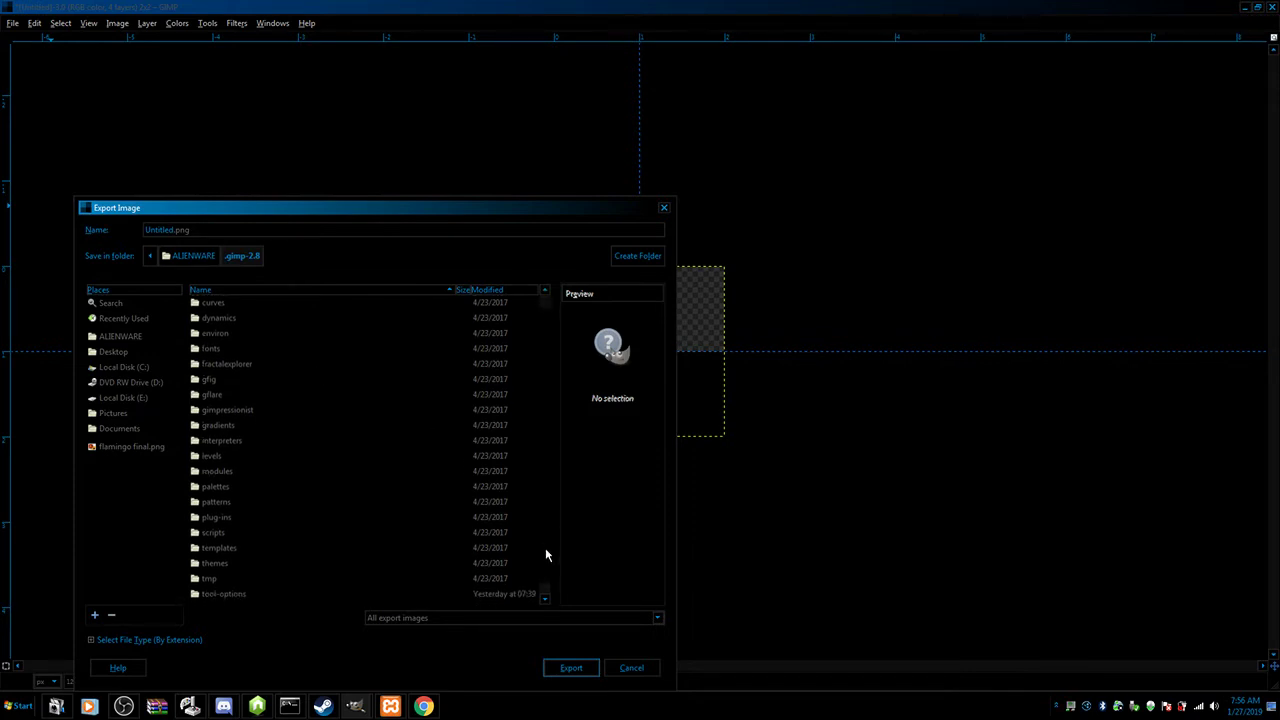
{"action": "scroll", "coordinate": [544, 563], "scroll_direction": "down", "scroll_amount": 1}
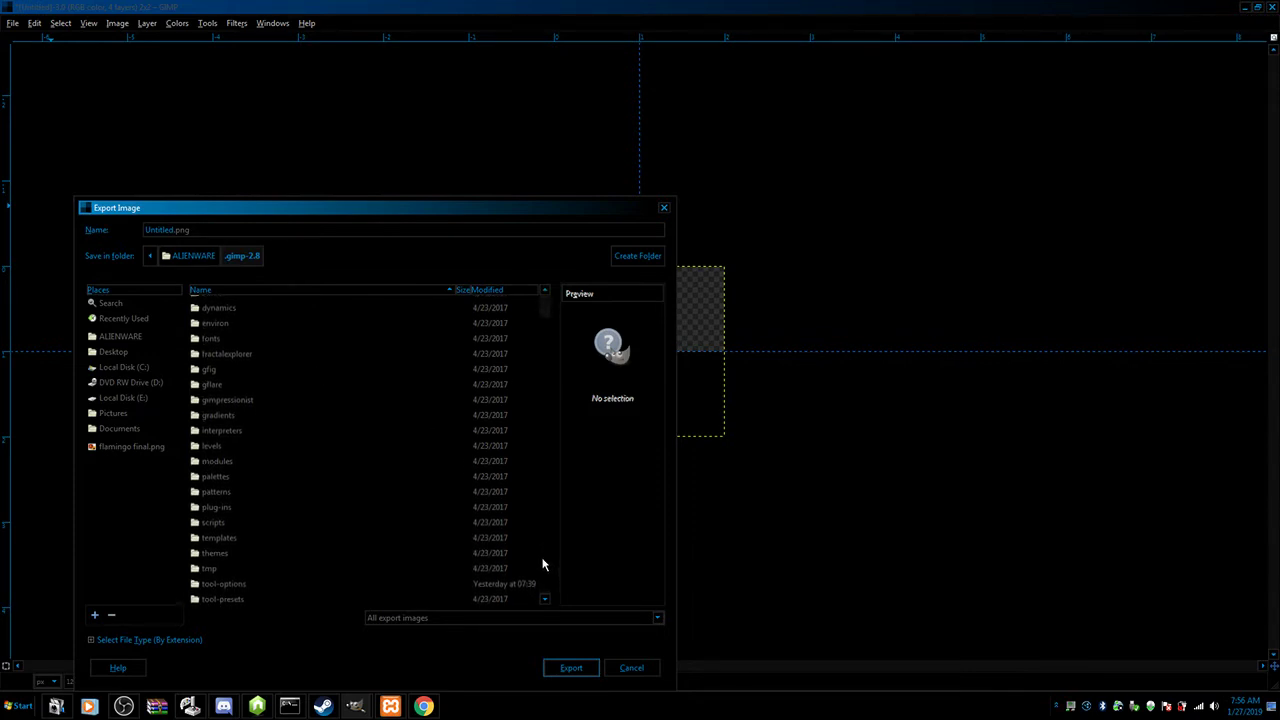
{"action": "double_click", "coordinate": [246, 492]}
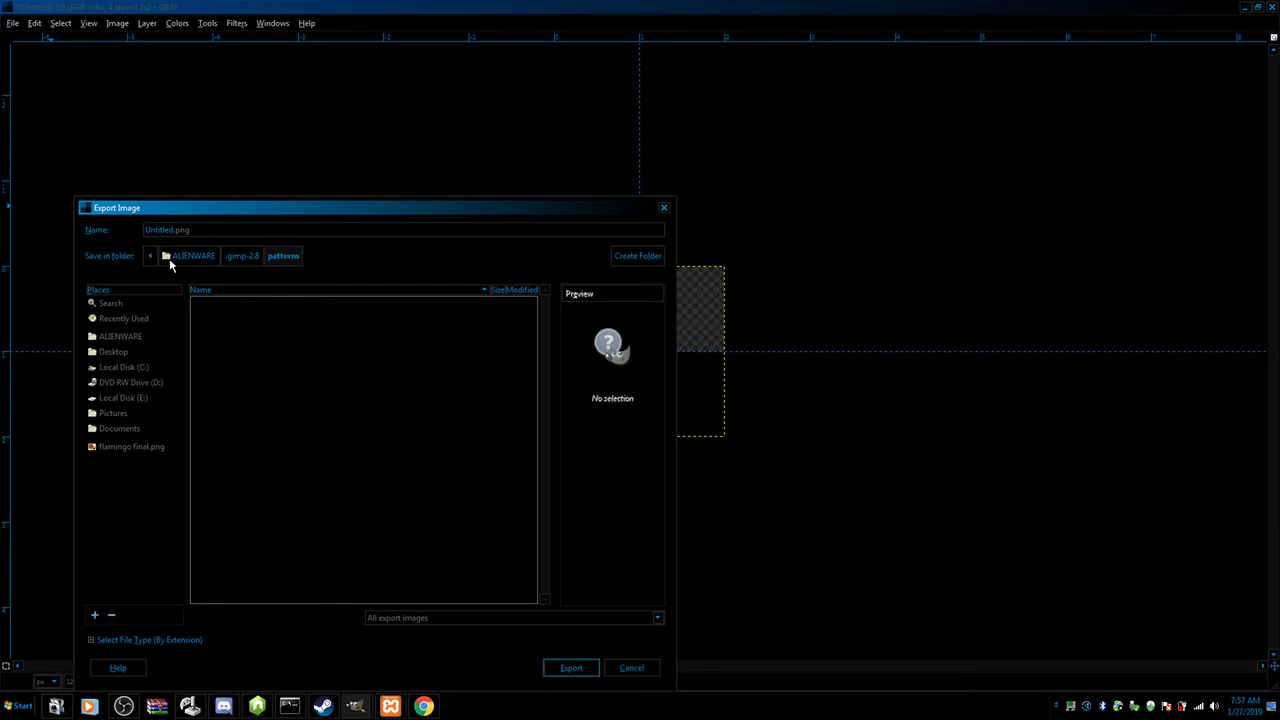
Step: Export the image as the pattern file Reflect.pat with the description "reflective texture"
{"action": "left_click_drag", "start_coordinate": [174, 230], "coordinate": [139, 232]}
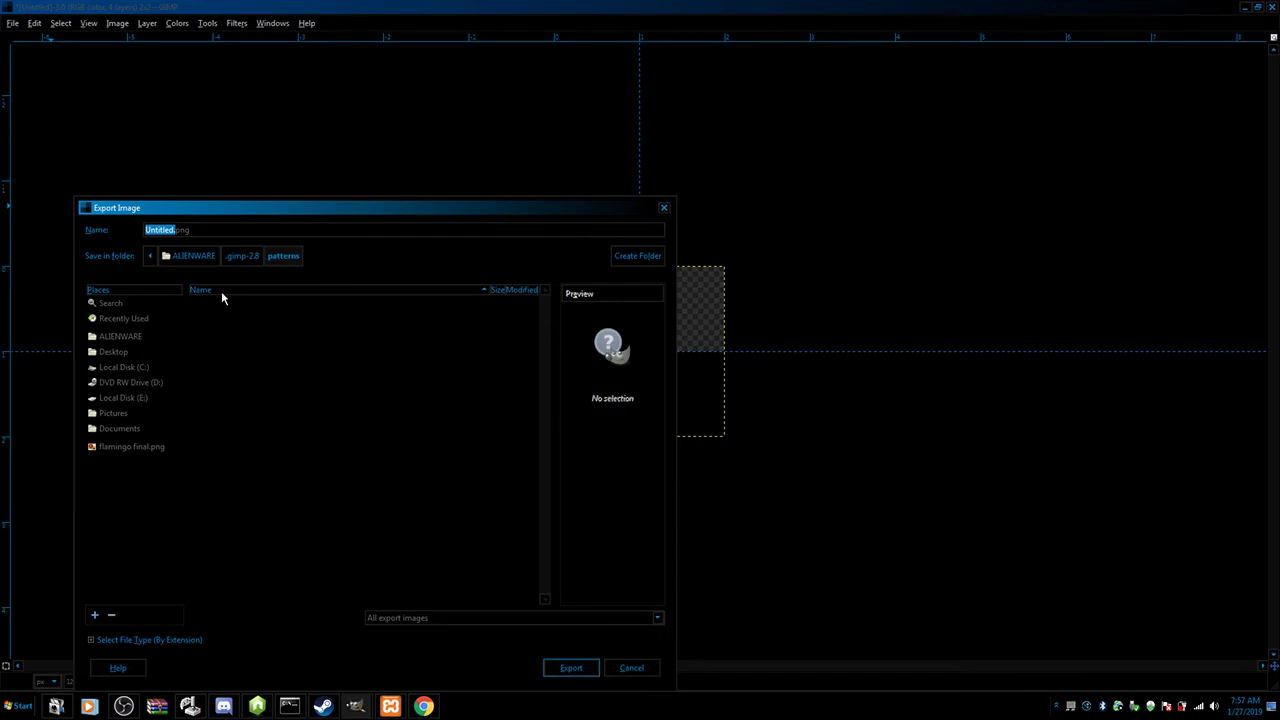
{"action": "type", "text": "Reflect"}
{"action": "left_click_drag", "start_coordinate": [228, 231], "coordinate": [171, 232]}
{"action": "left_click", "coordinate": [571, 676]}
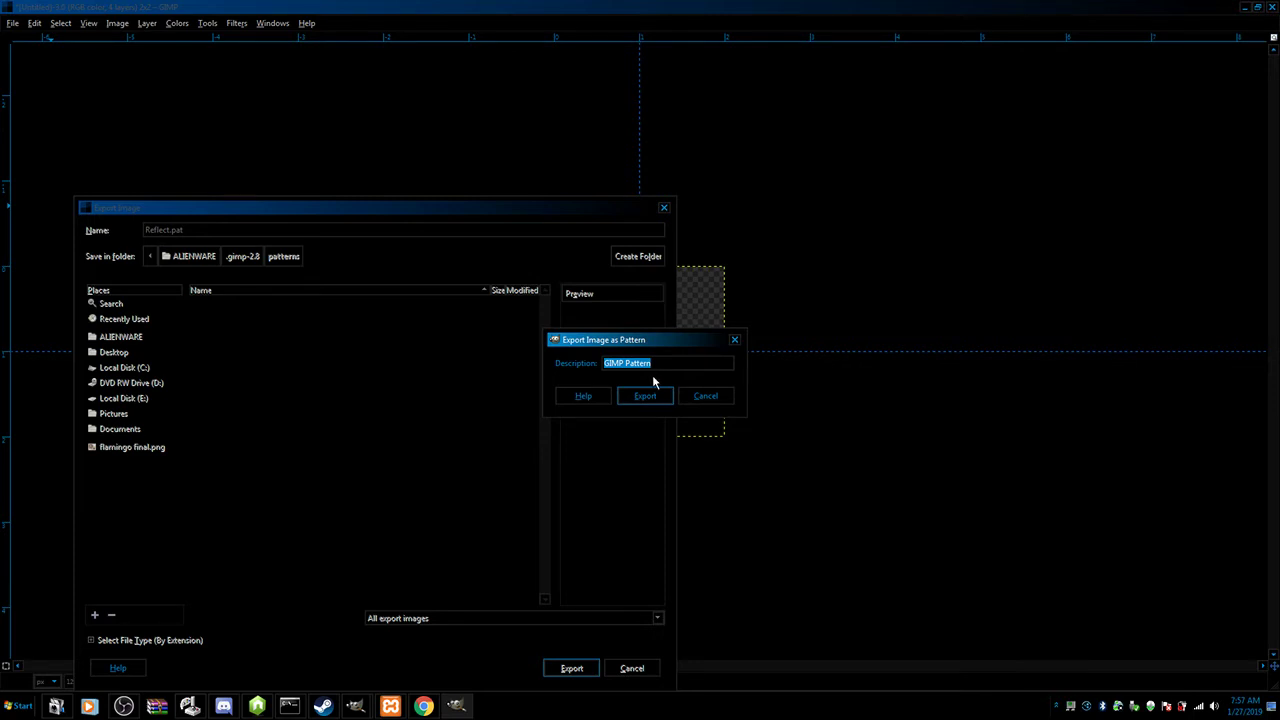
{"action": "type", "text": "reflective texture"}
{"action": "left_click", "coordinate": [645, 396]}
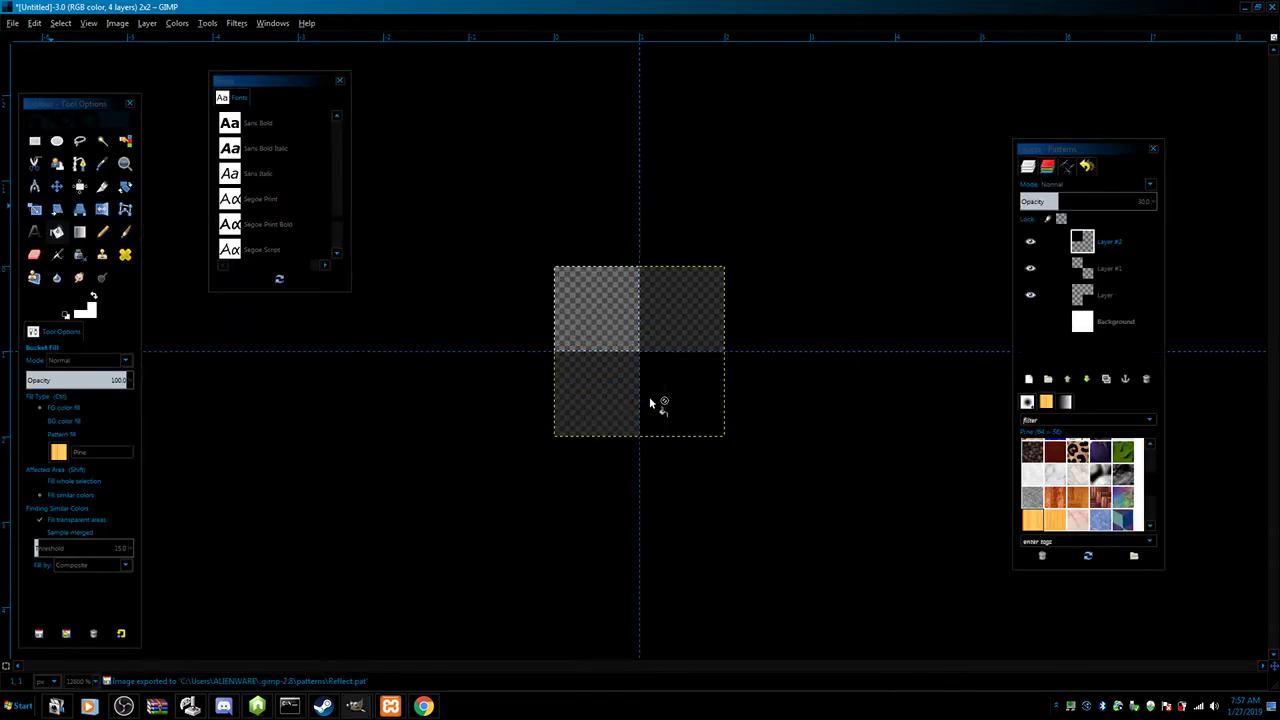
Step: Refresh the list of available patterns and choose the 2 × 2 "reflective texture" as the active pattern
{"action": "left_click", "coordinate": [1157, 486]}
{"action": "scroll", "coordinate": [1157, 447], "scroll_direction": "down", "scroll_amount": 3}
{"action": "left_click_drag", "start_coordinate": [1155, 451], "coordinate": [1152, 523]}
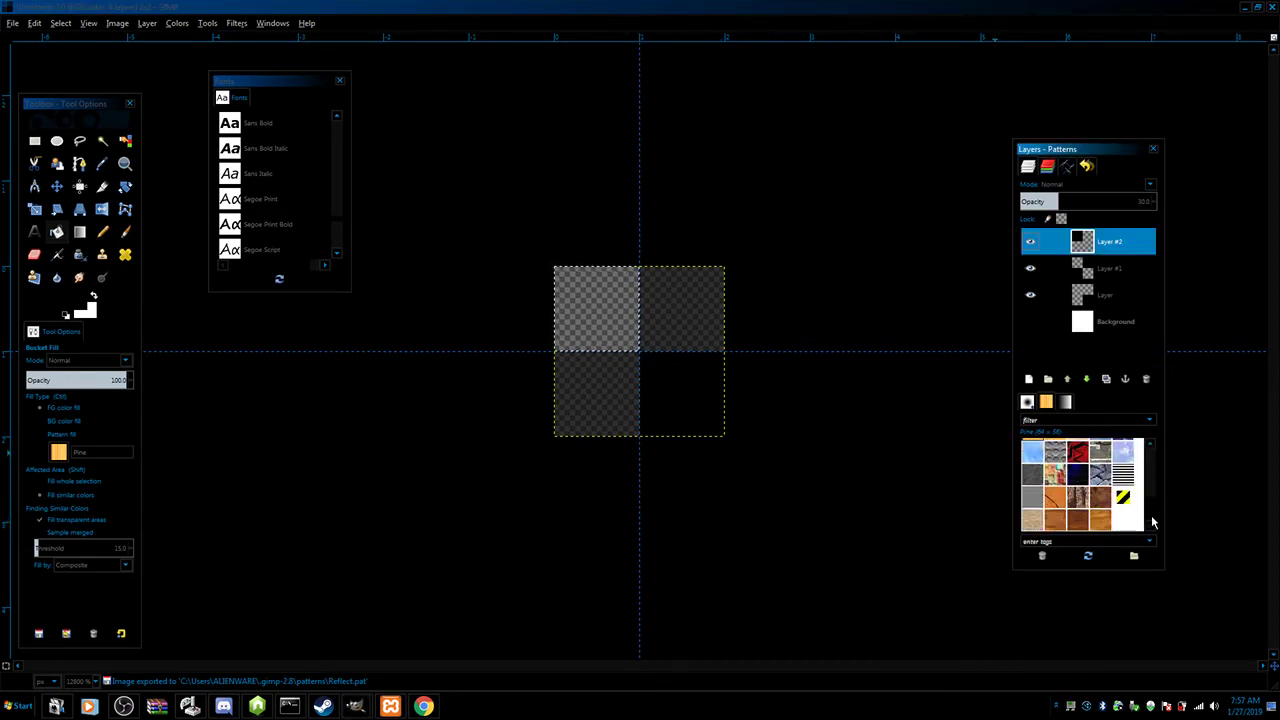
{"action": "left_click", "coordinate": [1088, 555]}
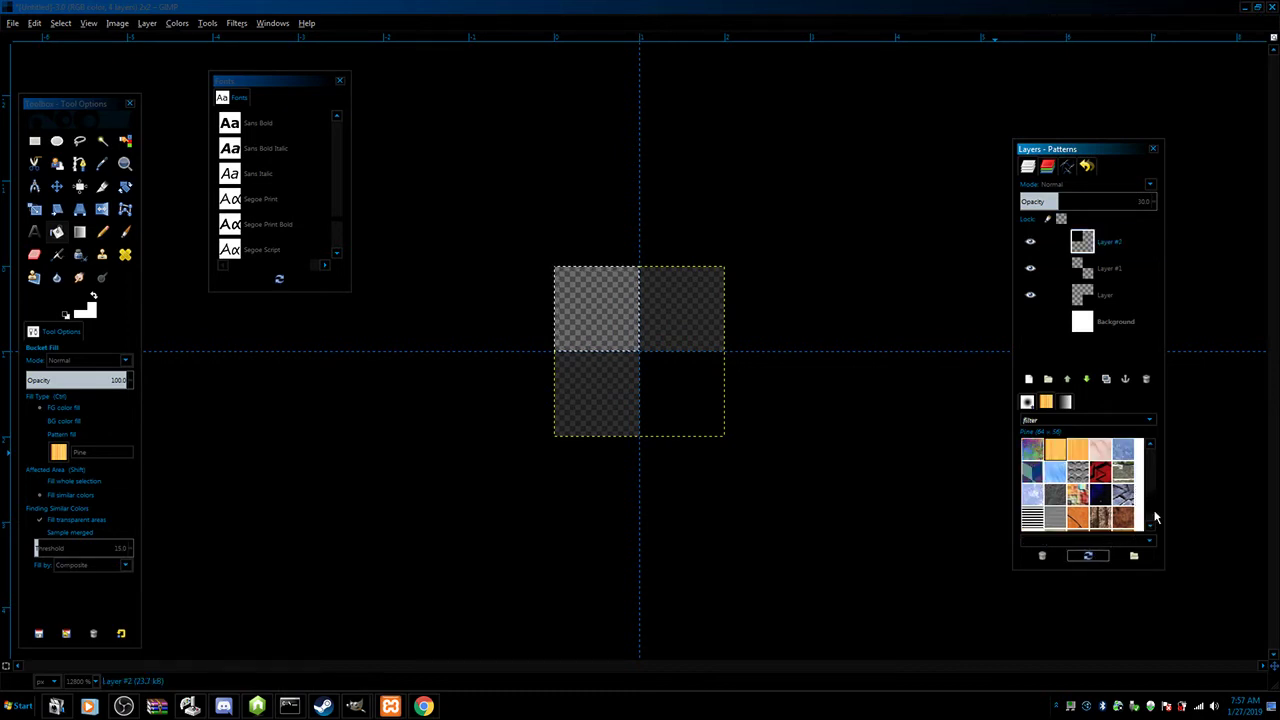
{"action": "scroll", "coordinate": [1151, 509], "scroll_direction": "up", "scroll_amount": 4}
{"action": "left_click_drag", "start_coordinate": [1151, 487], "coordinate": [1149, 451]}
{"action": "left_click", "coordinate": [1051, 452]}
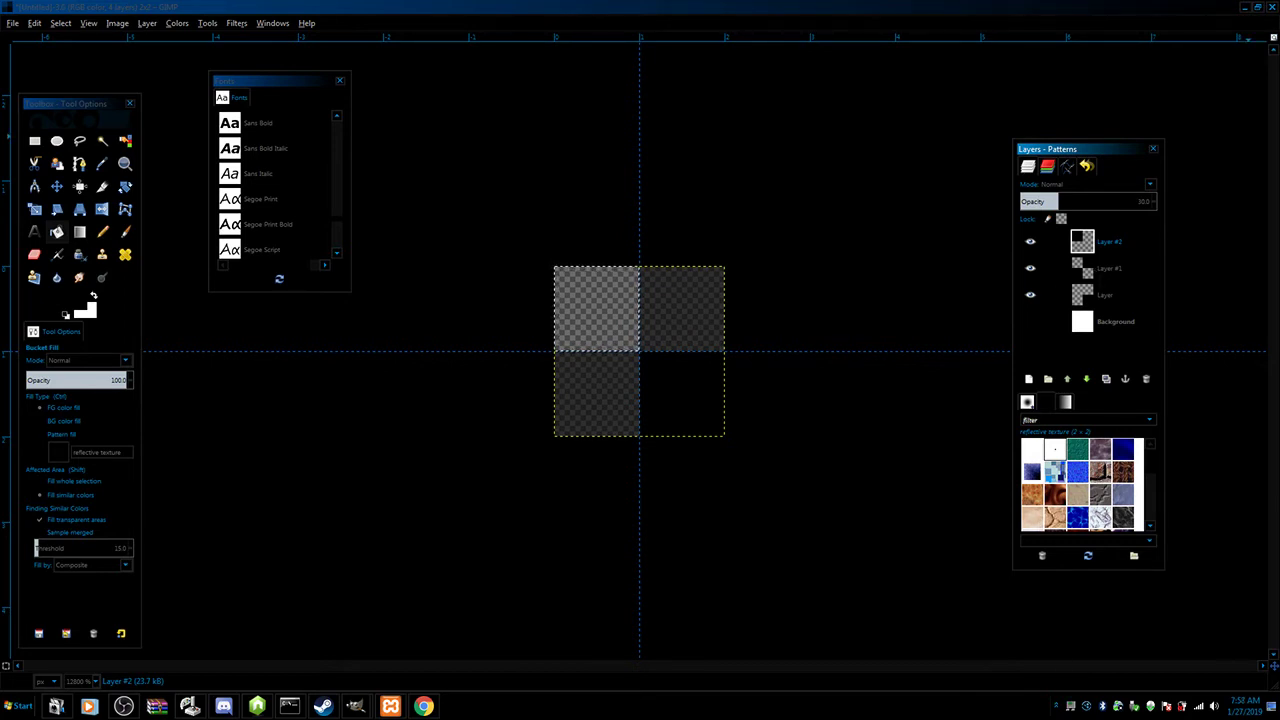
Step: Close the 2x2 image and discard its unsaved changes
{"action": "left_click", "coordinate": [1271, 7]}
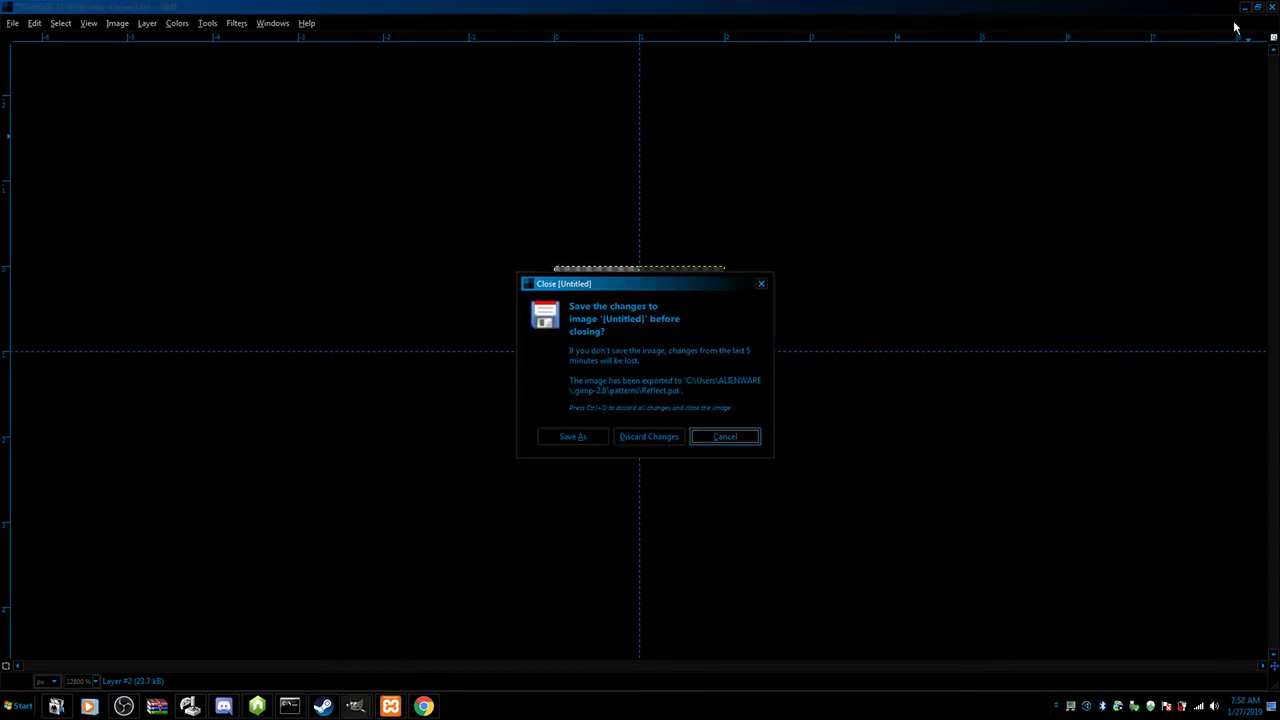
{"action": "left_click", "coordinate": [649, 436]}
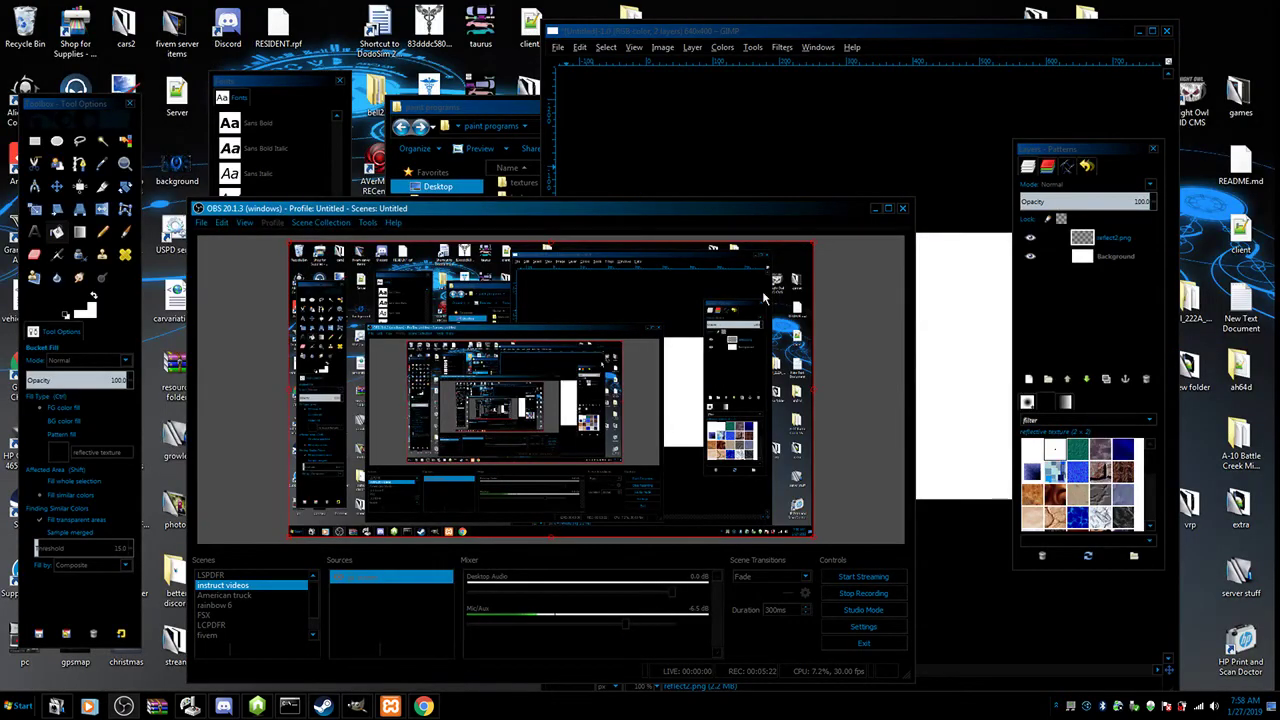
Step: Minimise the OBS window and move the paint programs folder window clear of the 640x400 image window
{"action": "left_click", "coordinate": [876, 209]}
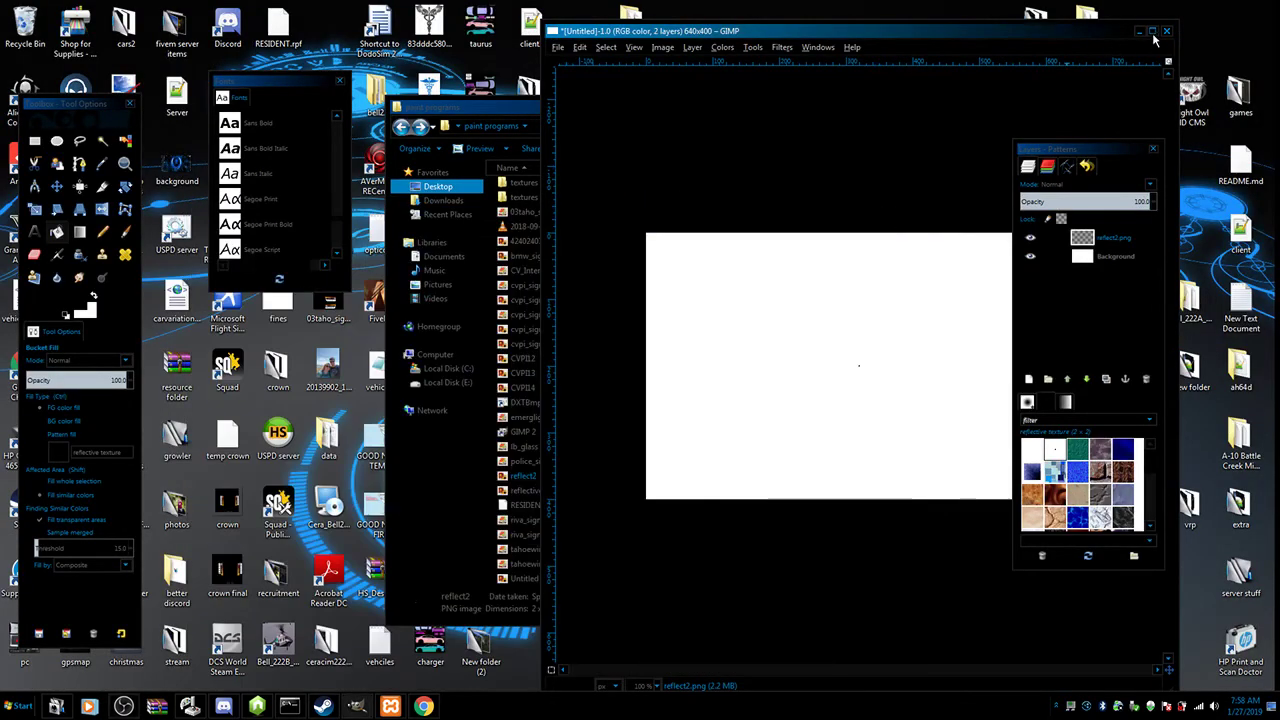
{"action": "mouse_move", "coordinate": [496, 105]}
{"action": "left_mouse_down"}
{"action": "mouse_move", "coordinate": [355, 193]}
{"action": "mouse_move", "coordinate": [142, 284]}
{"action": "left_mouse_up"}
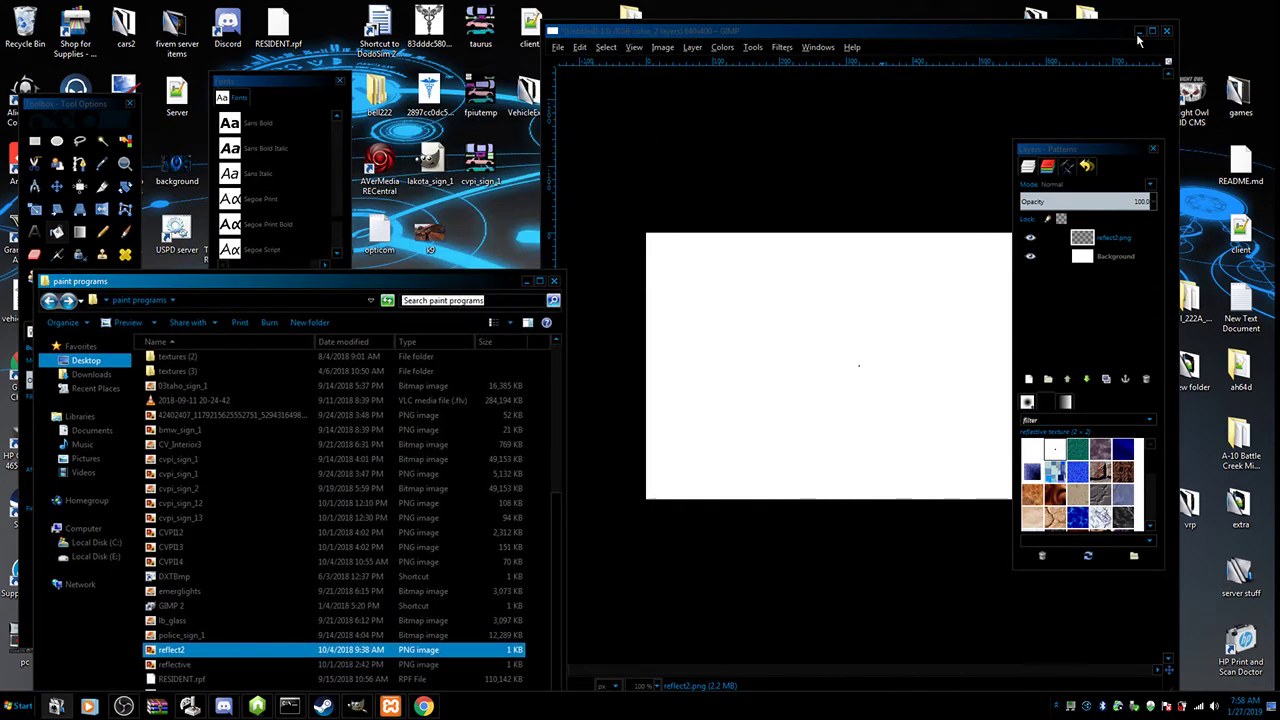
Step: Close the white 640x400 image without saving and open cvpi_sign_1 from the desktop
{"action": "left_click", "coordinate": [1167, 33]}
{"action": "left_click", "coordinate": [851, 435]}
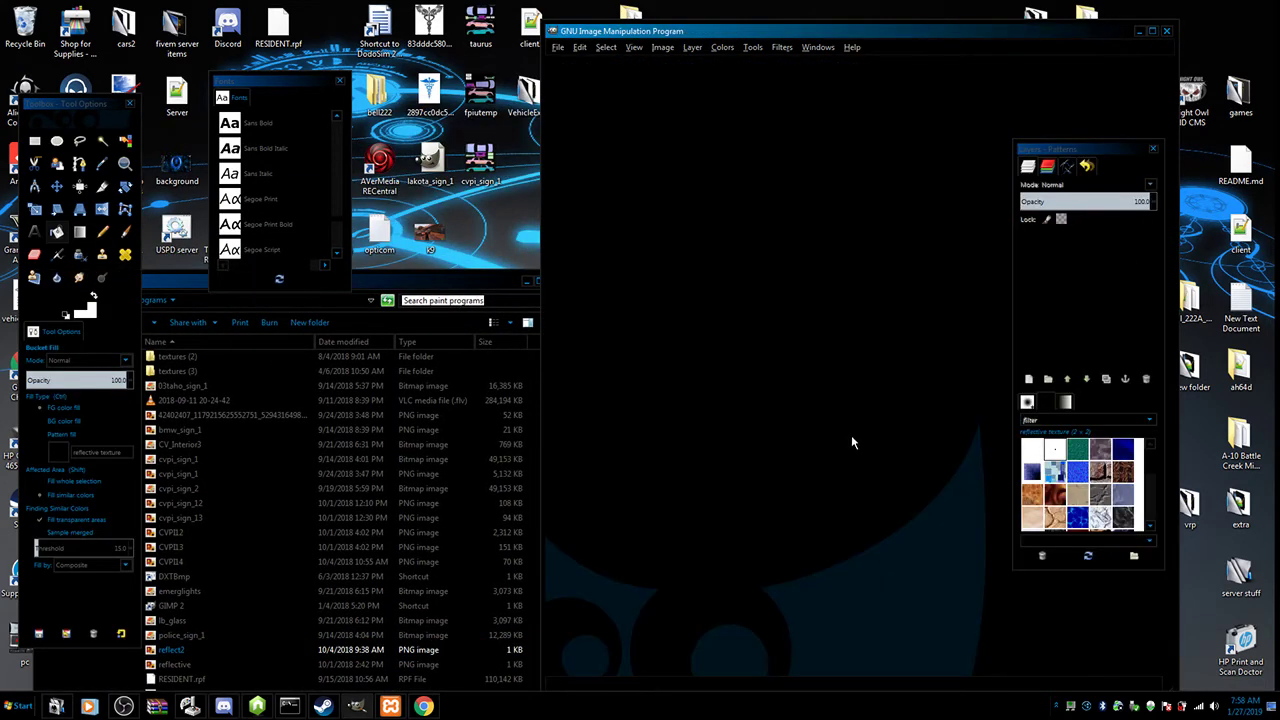
{"action": "left_click_drag", "start_coordinate": [480, 160], "coordinate": [784, 355]}
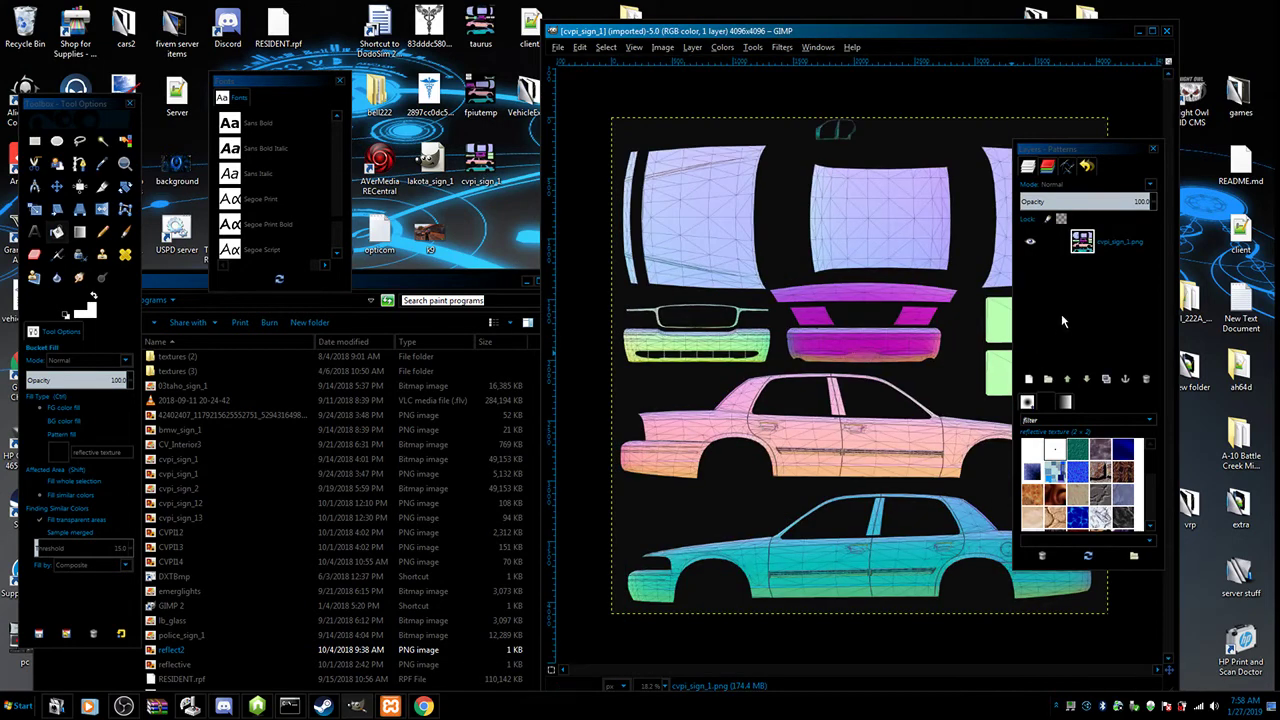
Step: Add a transparent 4096x4096 layer above the car template and bucket-fill it with the black foreground colour
{"action": "right_click", "coordinate": [1061, 313]}
{"action": "left_click", "coordinate": [1106, 344]}
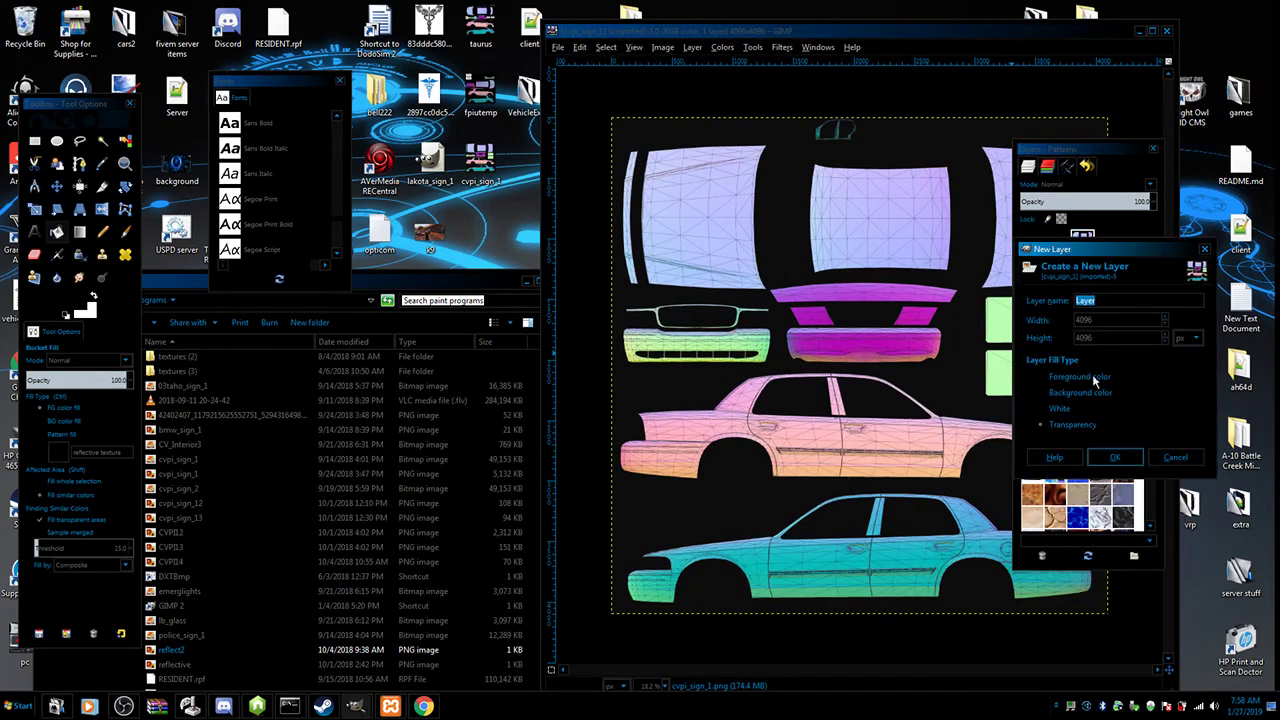
{"action": "left_click", "coordinate": [1113, 457]}
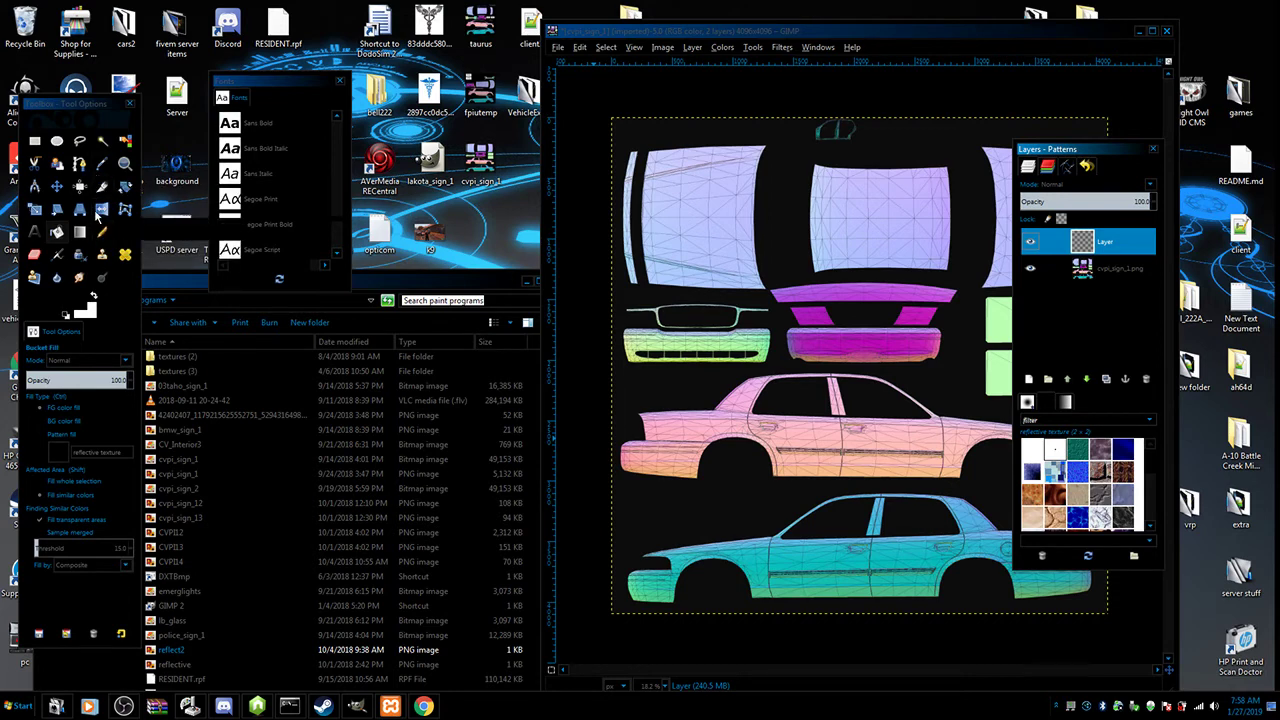
{"action": "left_click", "coordinate": [57, 231]}
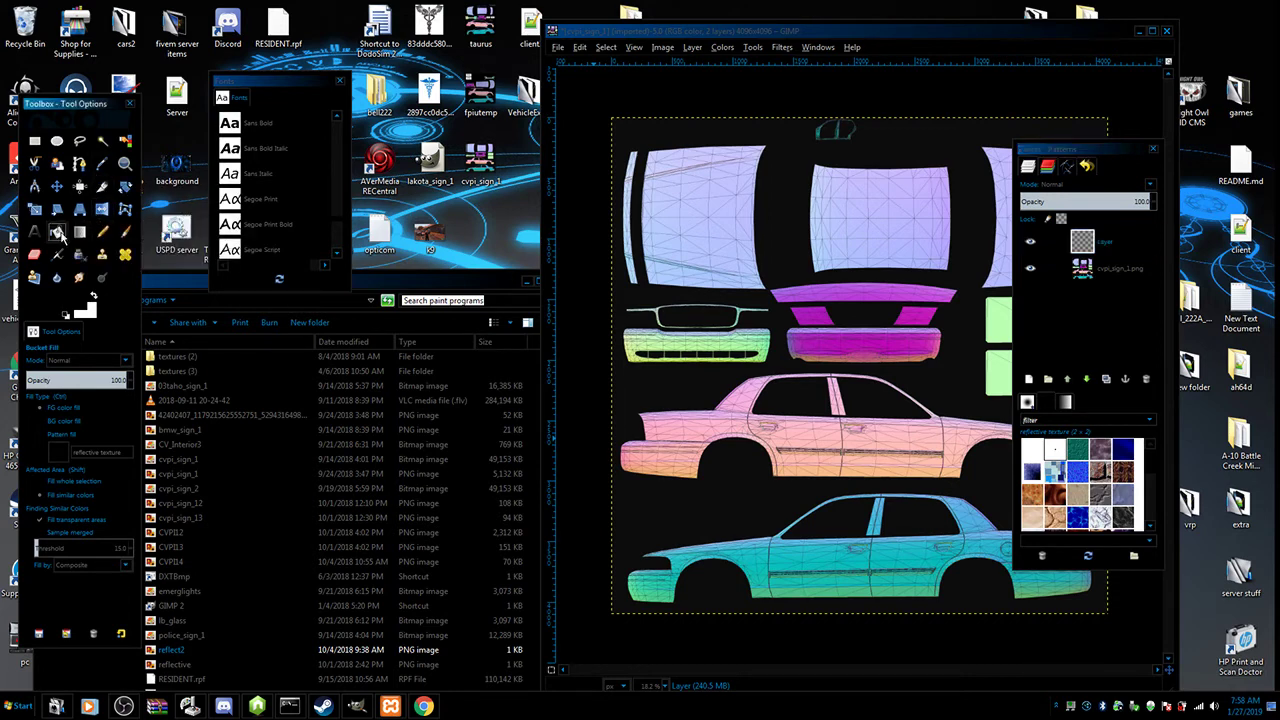
{"action": "left_click", "coordinate": [698, 355]}
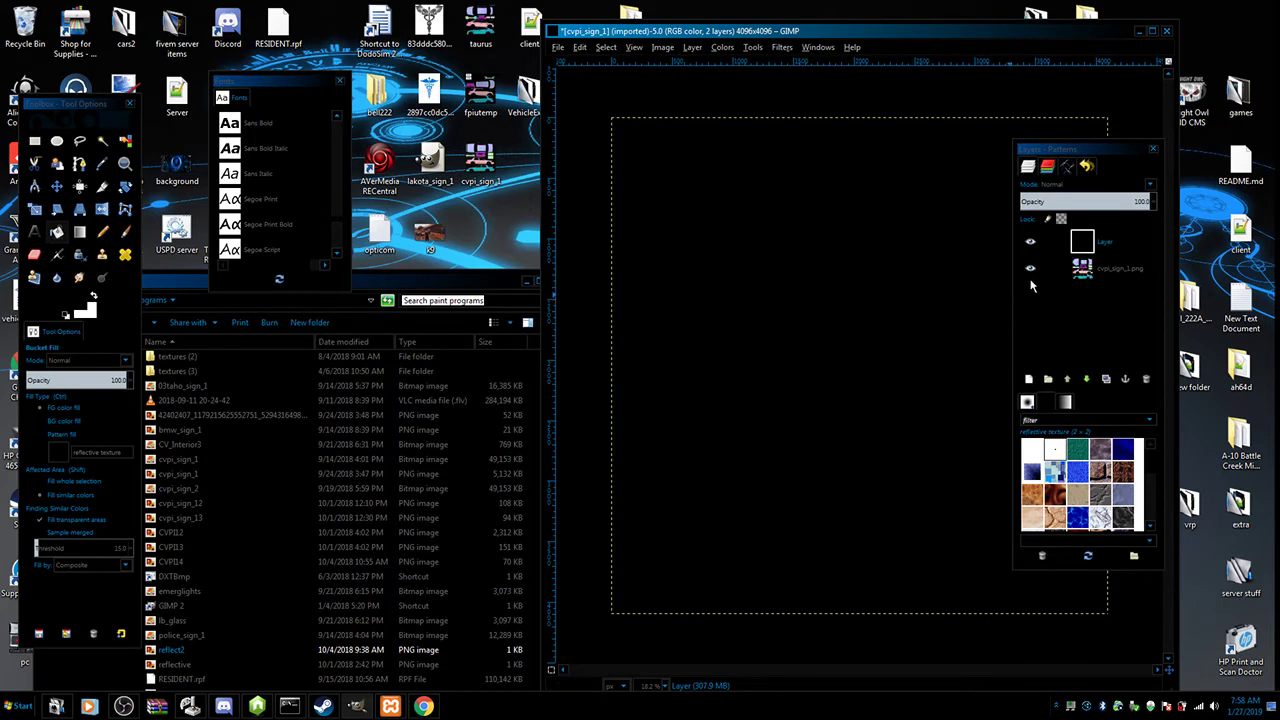
Step: Hide the black layer, move the Layers dock clear of the template and maximise the image window
{"action": "left_click", "coordinate": [1031, 243]}
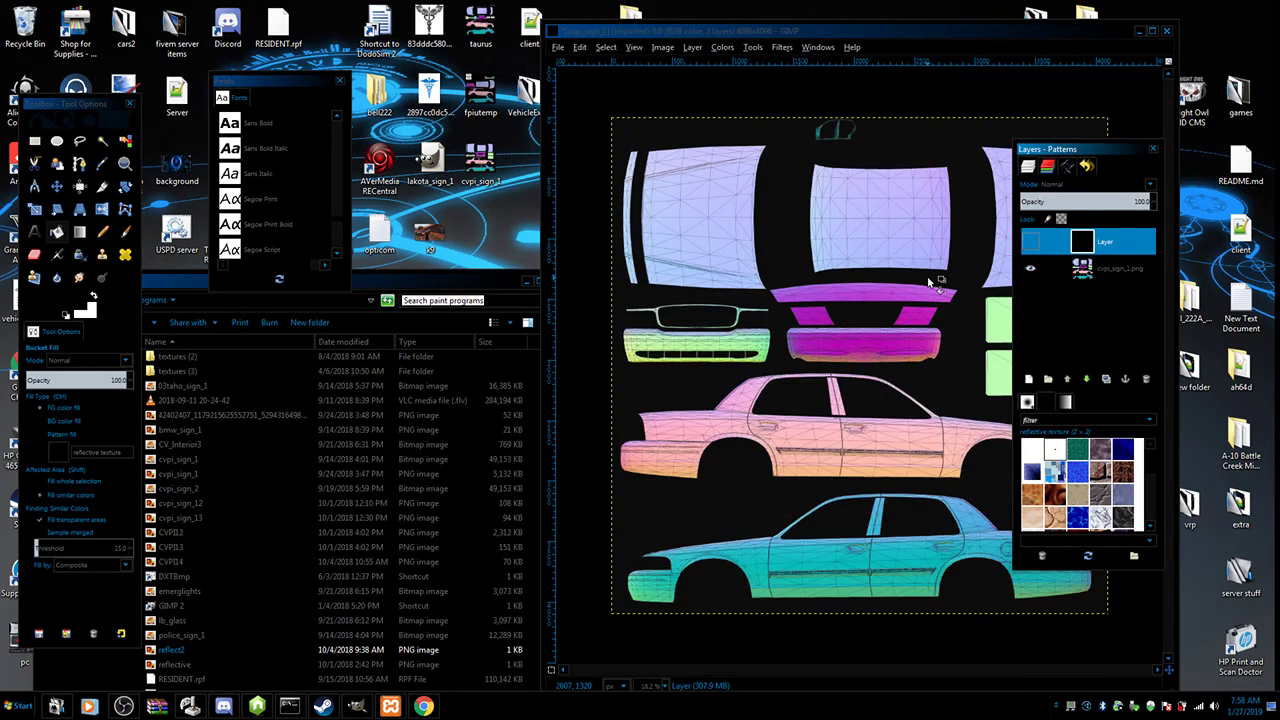
{"action": "left_click_drag", "start_coordinate": [1078, 150], "coordinate": [1240, 140]}
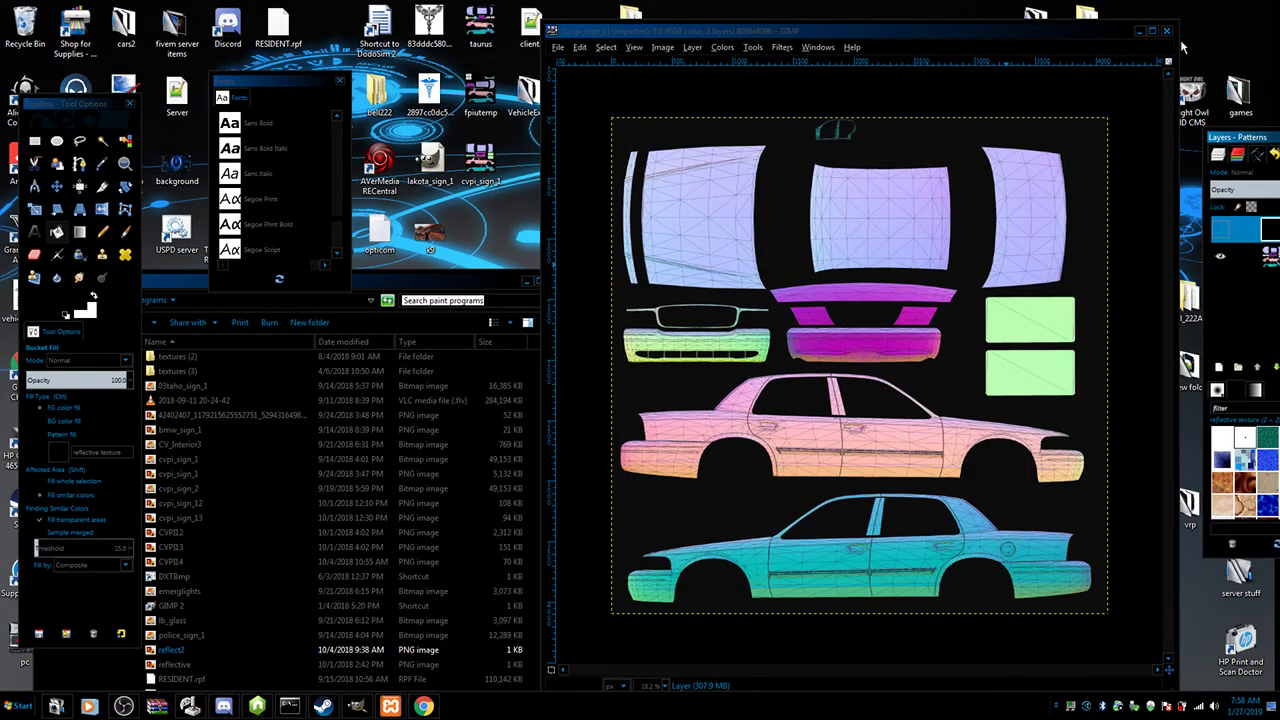
{"action": "key", "text": "super+Up"}
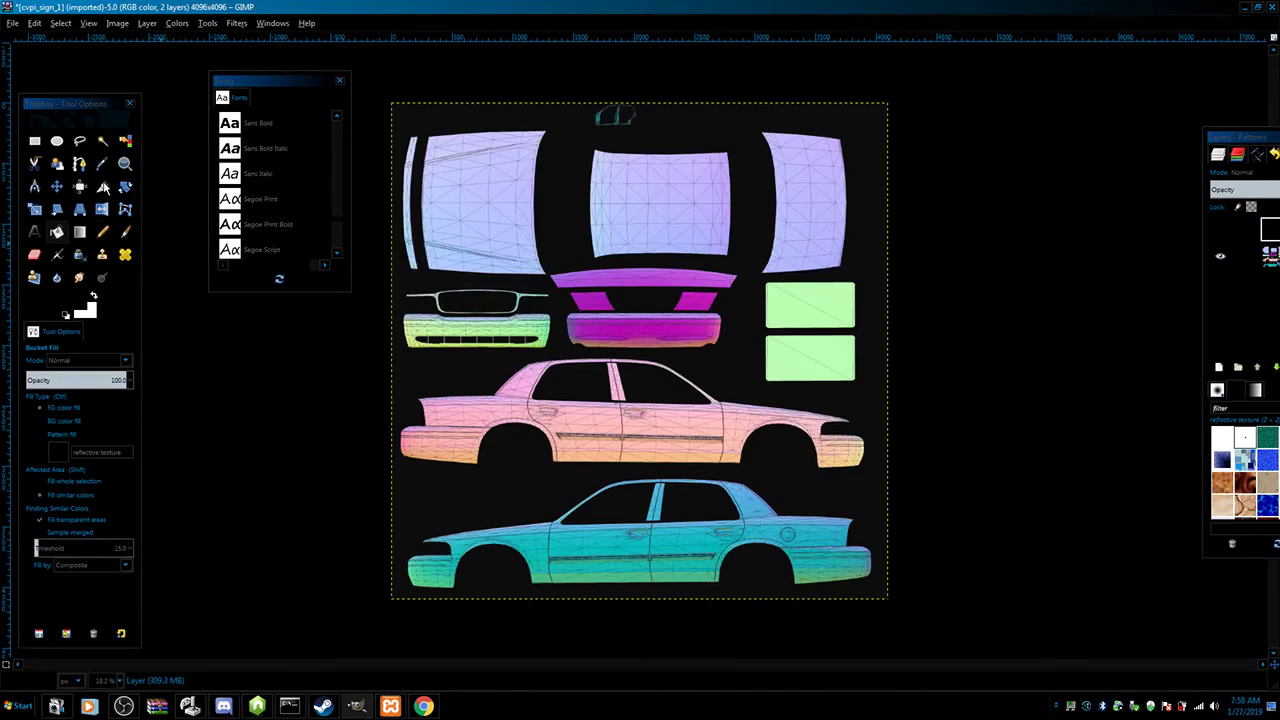
Step: Outline a hooked stripe with Free Select along the pink car's side, from the headlight to the rear wheel arch and back along the sill
{"action": "left_click", "coordinate": [80, 142]}
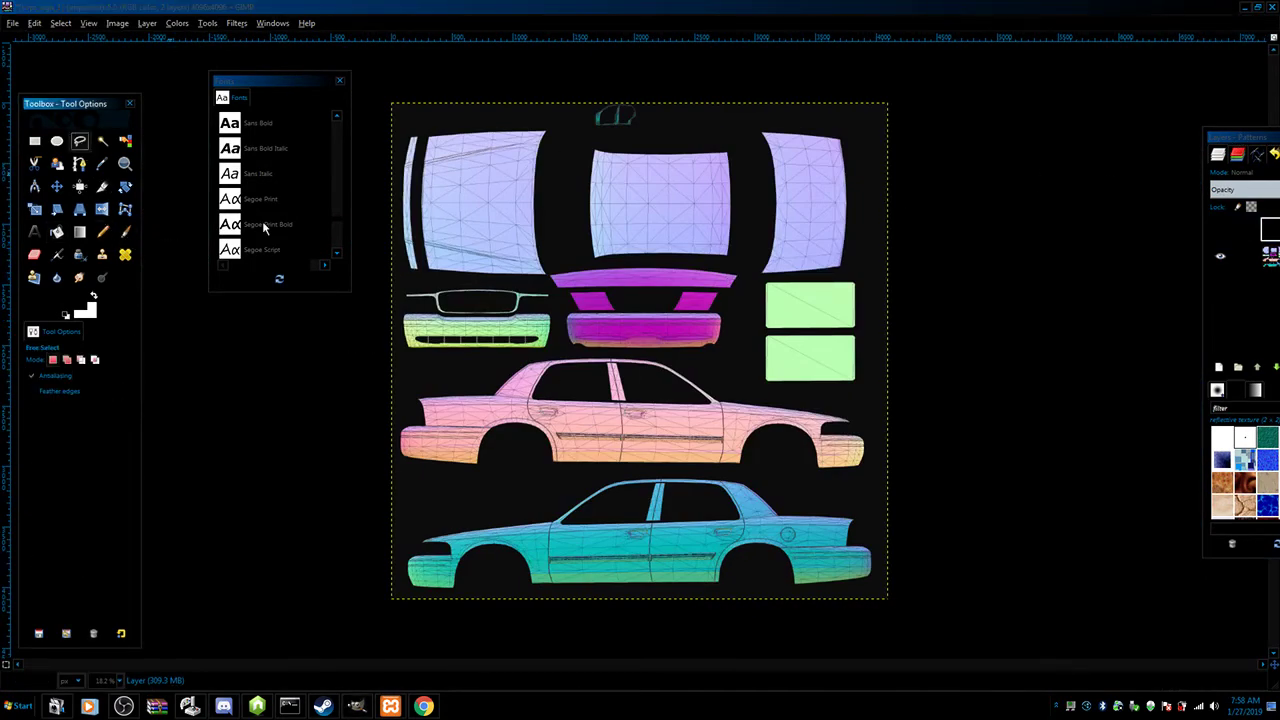
{"action": "left_click", "coordinate": [822, 437]}
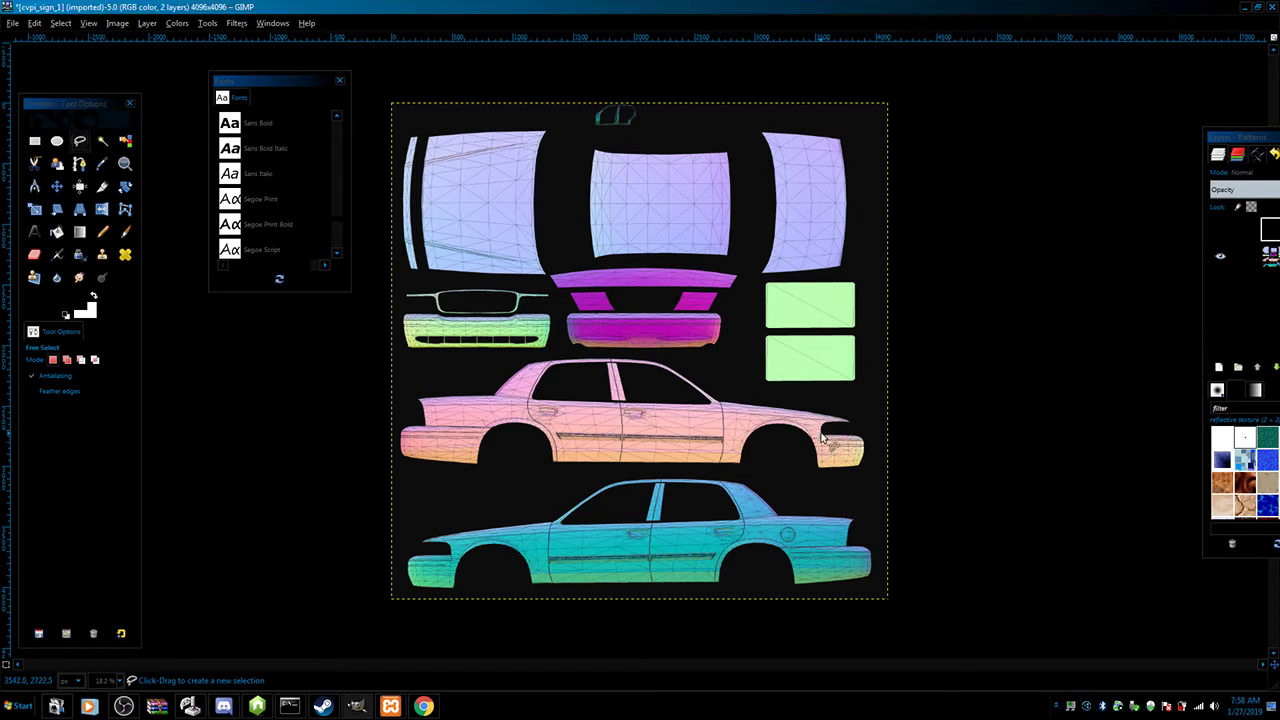
{"action": "mouse_move", "coordinate": [822, 437]}
{"action": "left_mouse_down"}
{"action": "mouse_move", "coordinate": [768, 428]}
{"action": "mouse_move", "coordinate": [790, 425]}
{"action": "mouse_move", "coordinate": [742, 437]}
{"action": "mouse_move", "coordinate": [572, 425]}
{"action": "mouse_move", "coordinate": [553, 444]}
{"action": "mouse_move", "coordinate": [566, 459]}
{"action": "mouse_move", "coordinate": [641, 454]}
{"action": "mouse_move", "coordinate": [572, 474]}
{"action": "mouse_move", "coordinate": [545, 458]}
{"action": "mouse_move", "coordinate": [540, 432]}
{"action": "mouse_move", "coordinate": [655, 416]}
{"action": "mouse_move", "coordinate": [822, 434]}
{"action": "left_mouse_up"}
{"action": "left_click", "coordinate": [822, 434]}
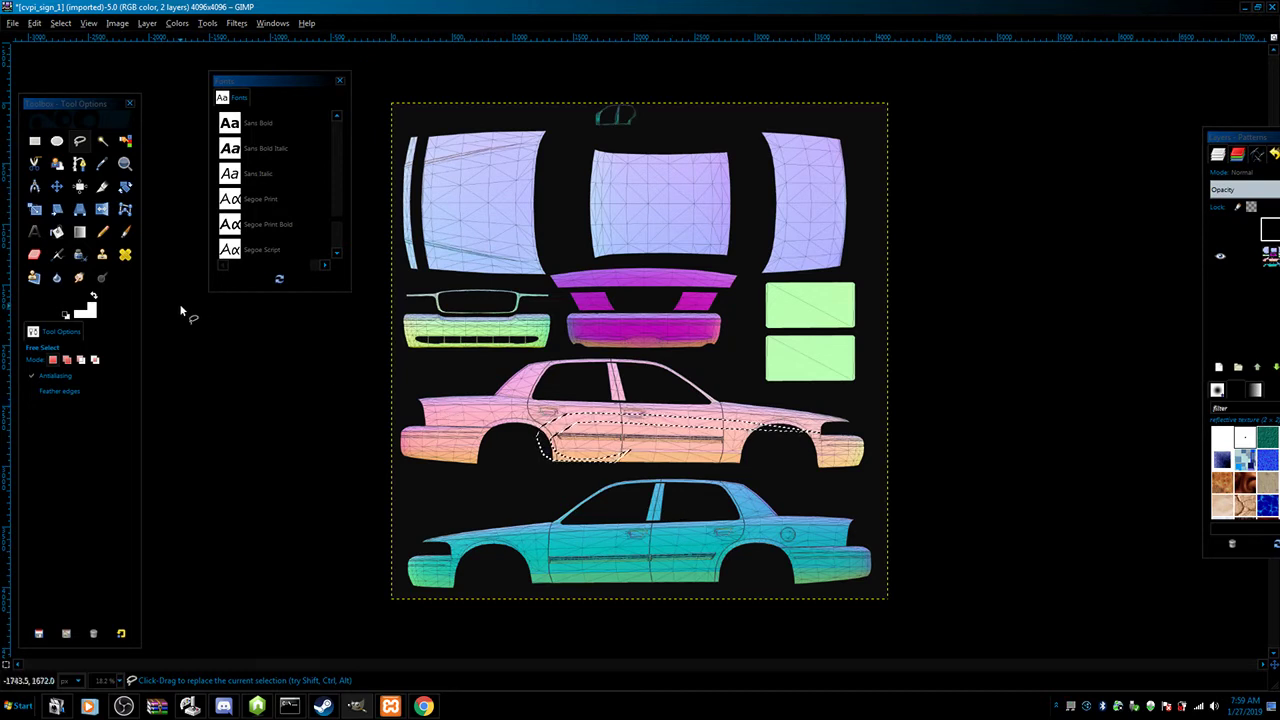
Step: Set the foreground colour to dark grey 272727
{"action": "left_click", "coordinate": [77, 302]}
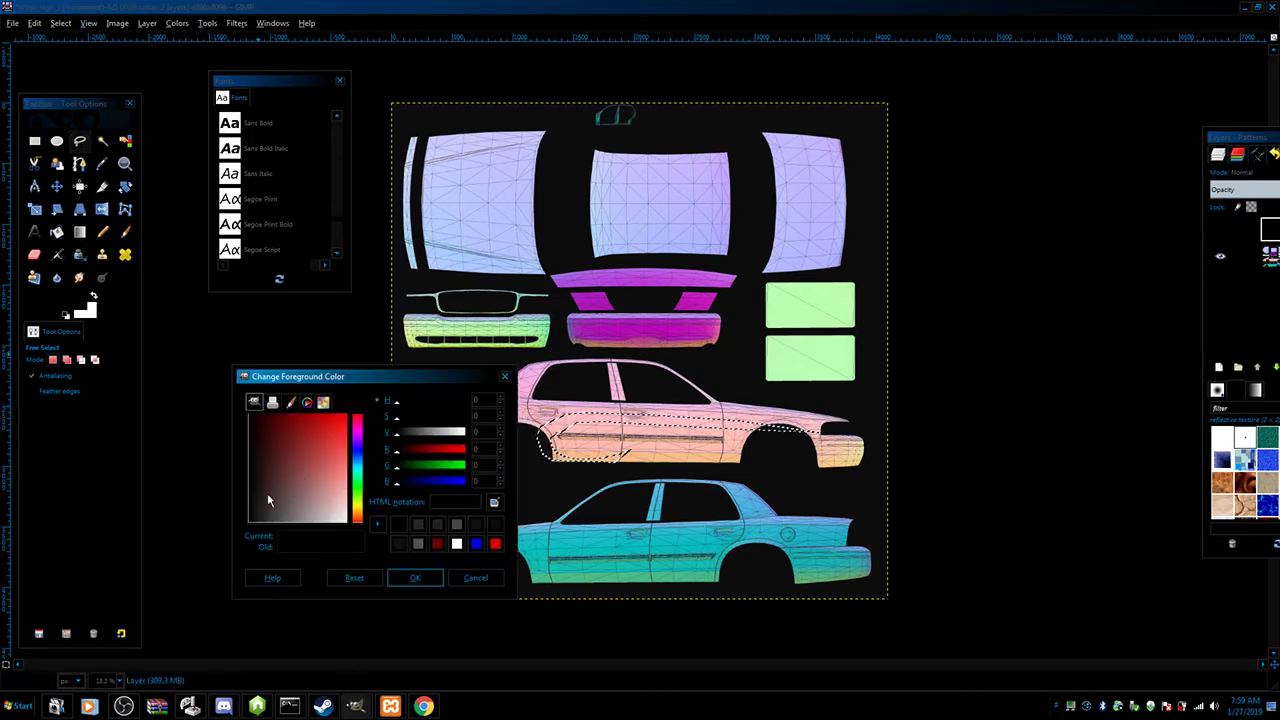
{"action": "left_click_drag", "start_coordinate": [253, 512], "coordinate": [253, 506]}
{"action": "left_click", "coordinate": [418, 525]}
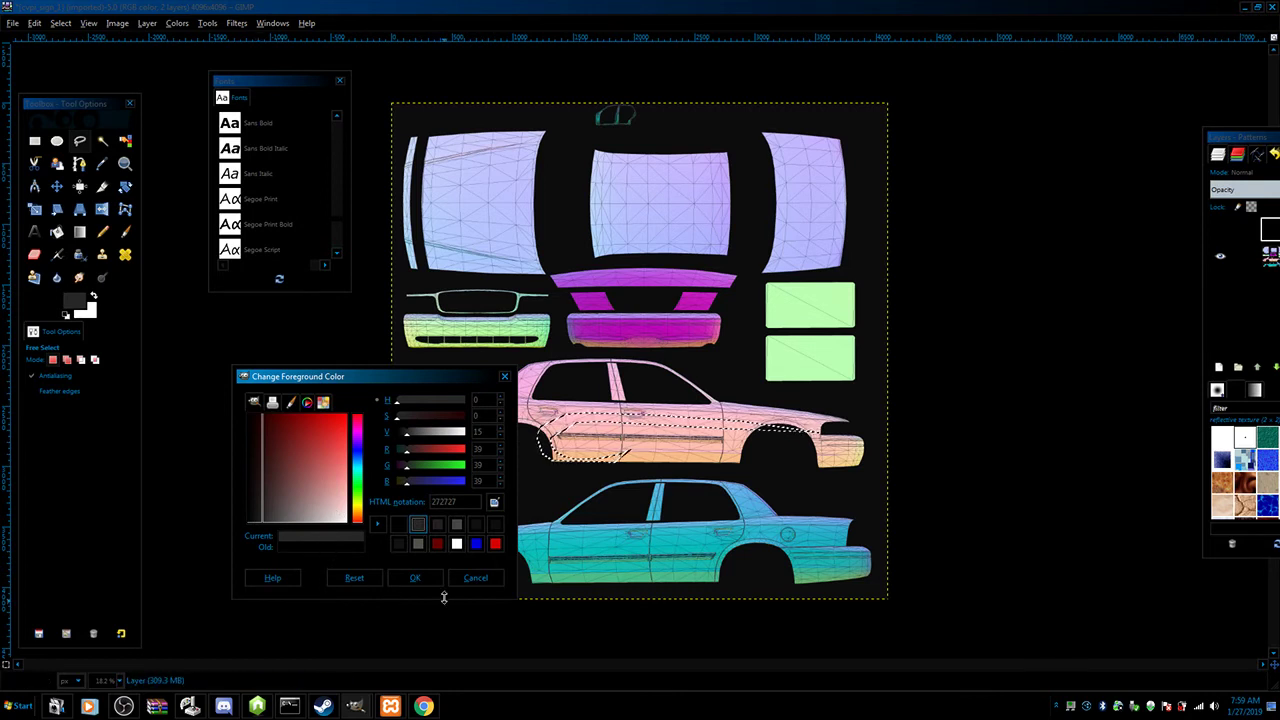
{"action": "left_click", "coordinate": [418, 580]}
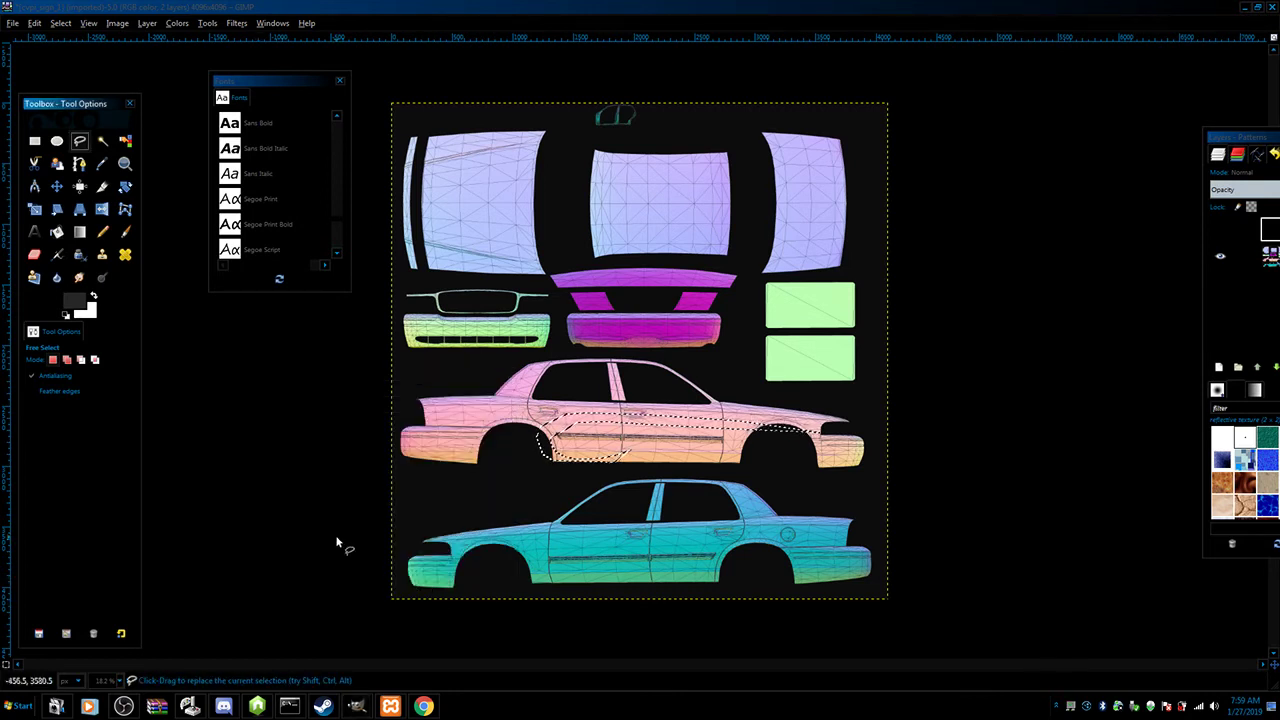
Step: Choose the Paintbrush with the 2. Hardness 100 brush
{"action": "left_click", "coordinate": [127, 232]}
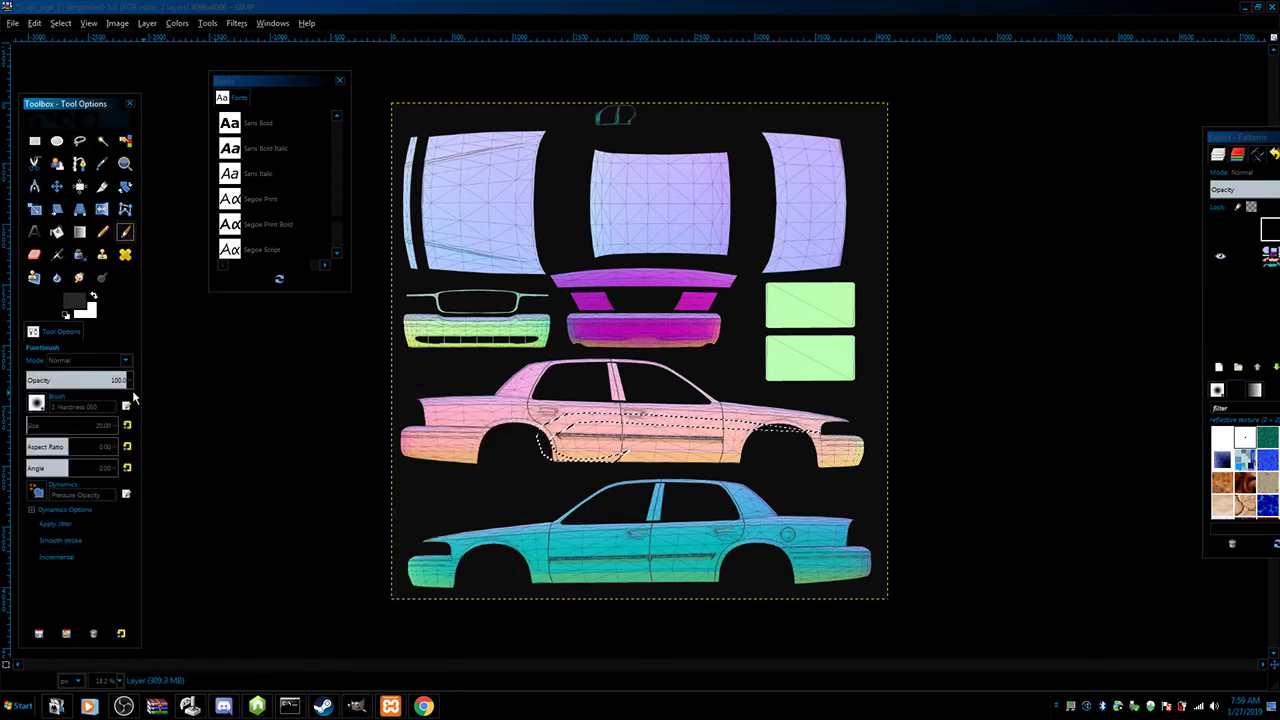
{"action": "left_click", "coordinate": [37, 403]}
{"action": "left_click", "coordinate": [72, 445]}
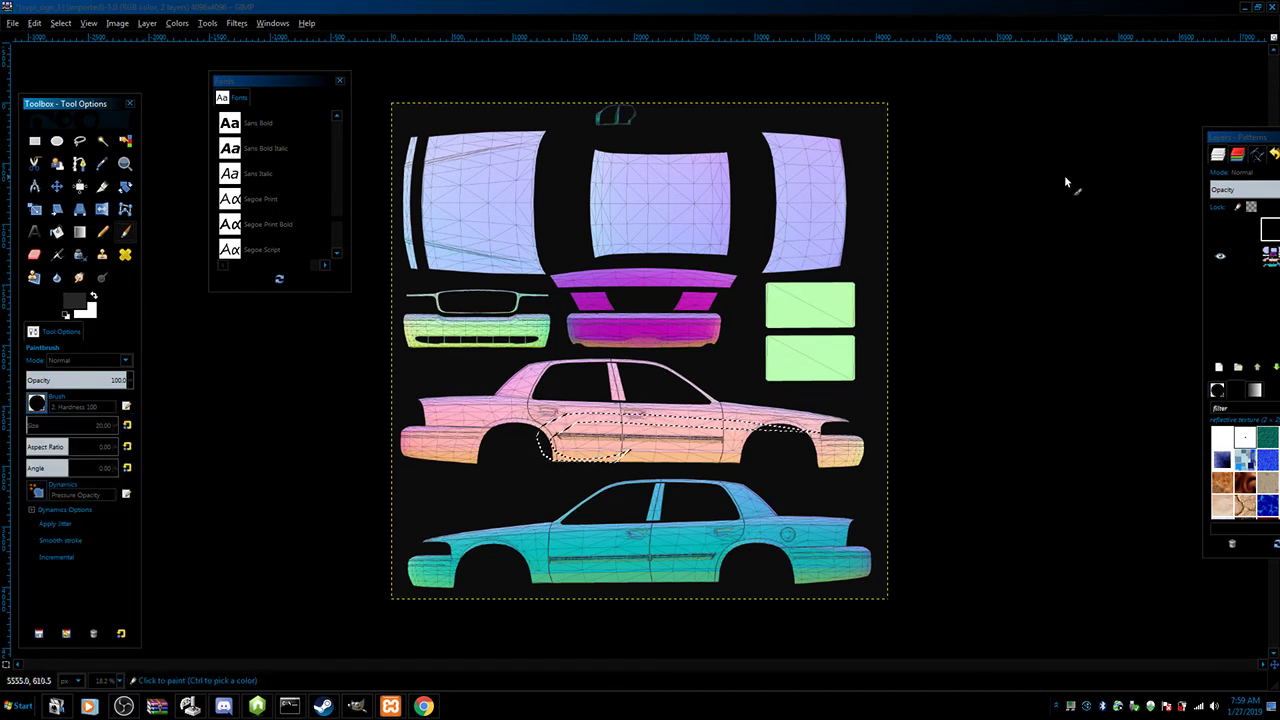
Step: Bring the Layers dock back into full view and add a new transparent layer above the hidden black layer
{"action": "left_click_drag", "start_coordinate": [1236, 147], "coordinate": [1078, 148]}
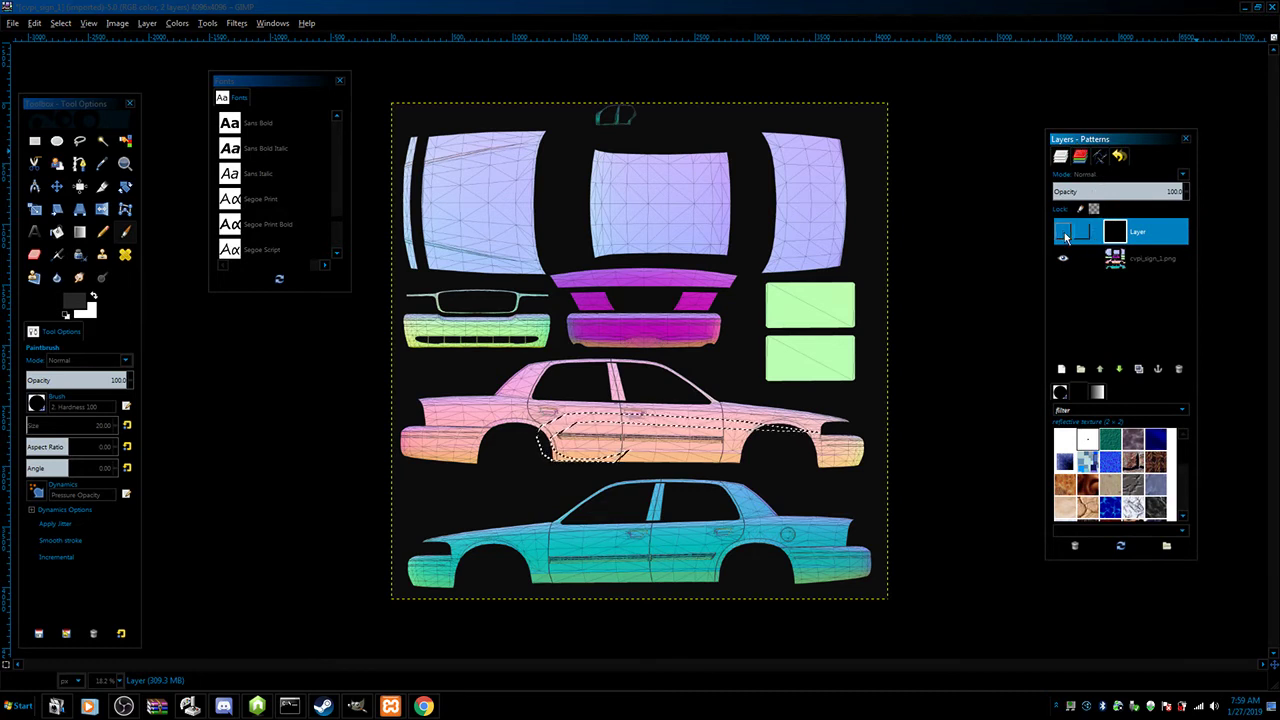
{"action": "right_click", "coordinate": [1106, 310]}
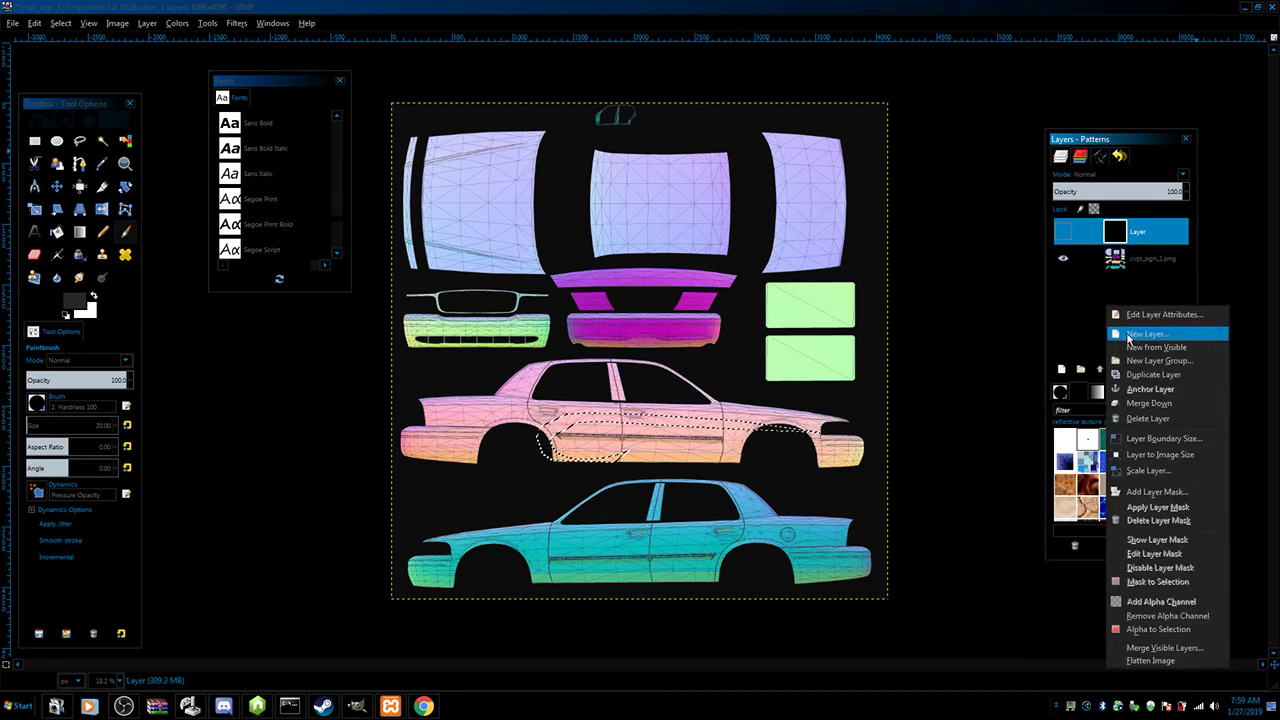
{"action": "left_click", "coordinate": [1127, 336]}
{"action": "left_click", "coordinate": [1146, 452]}
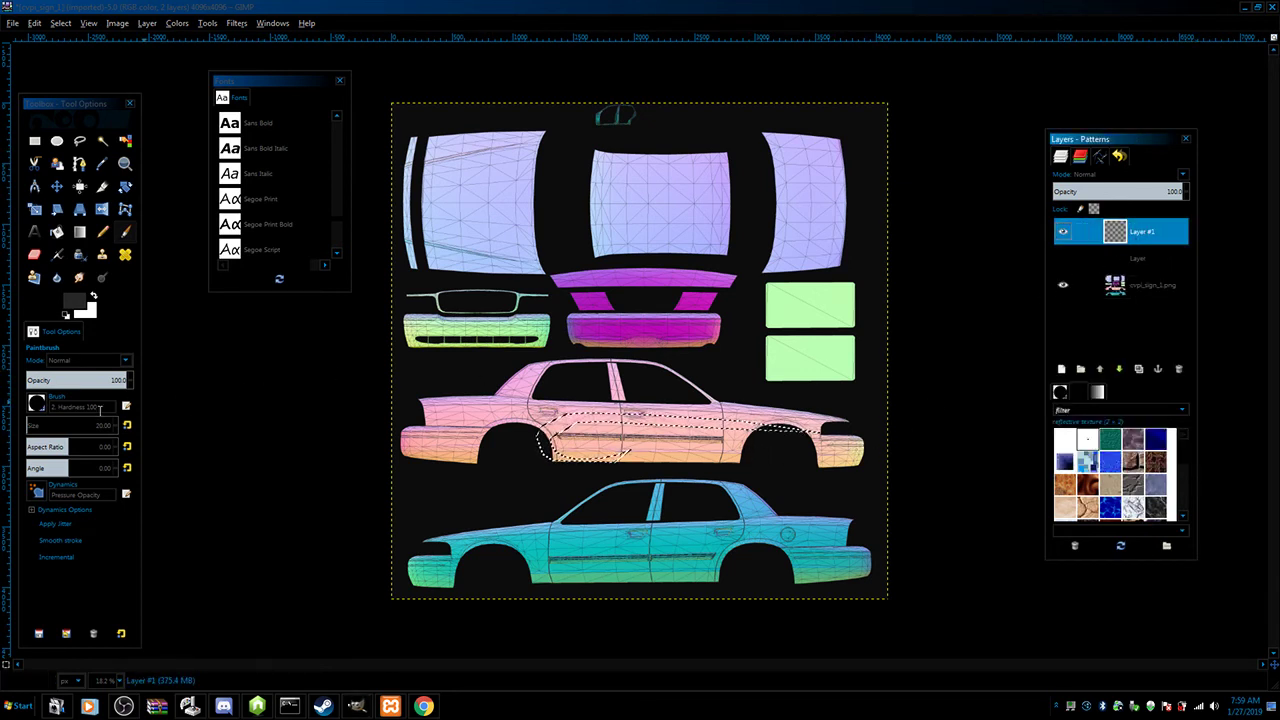
Step: Paint the stripe selection dark grey with a brush size of about 466 and show the black layer again
{"action": "left_click", "coordinate": [64, 425]}
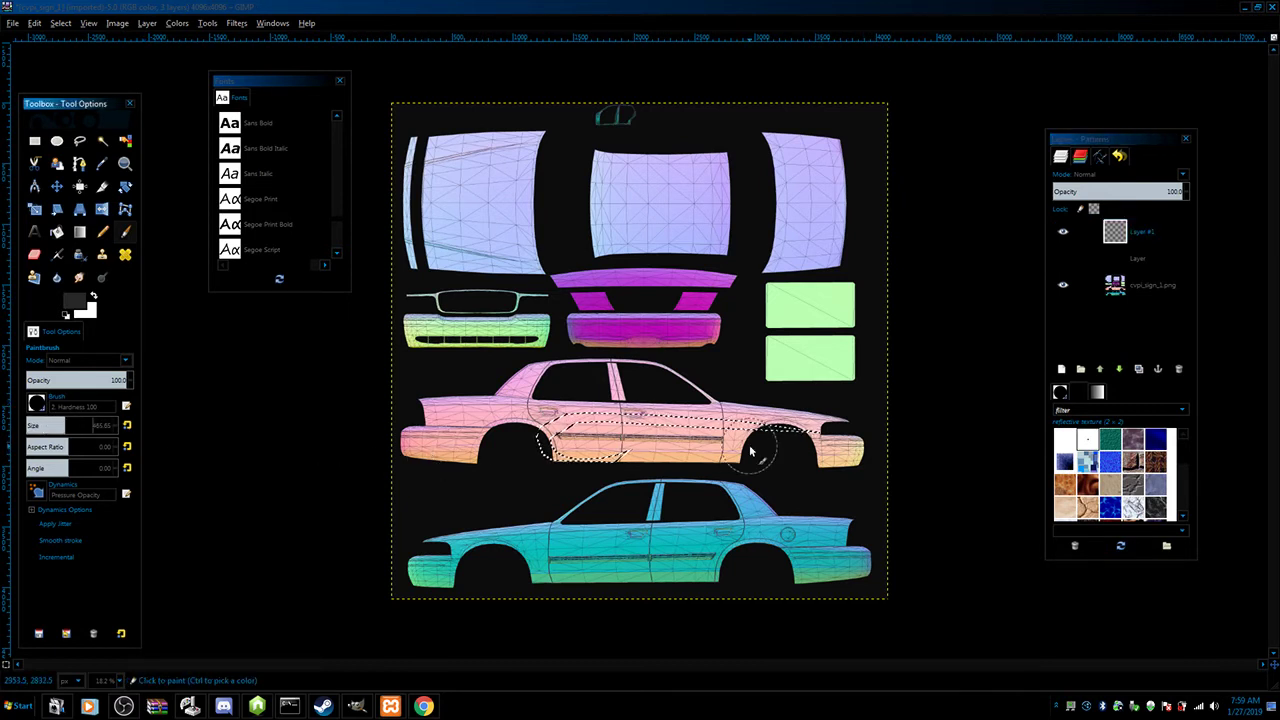
{"action": "mouse_move", "coordinate": [815, 430]}
{"action": "left_mouse_down"}
{"action": "mouse_move", "coordinate": [754, 415]}
{"action": "mouse_move", "coordinate": [625, 406]}
{"action": "mouse_move", "coordinate": [559, 436]}
{"action": "mouse_move", "coordinate": [572, 452]}
{"action": "mouse_move", "coordinate": [645, 466]}
{"action": "left_mouse_up"}
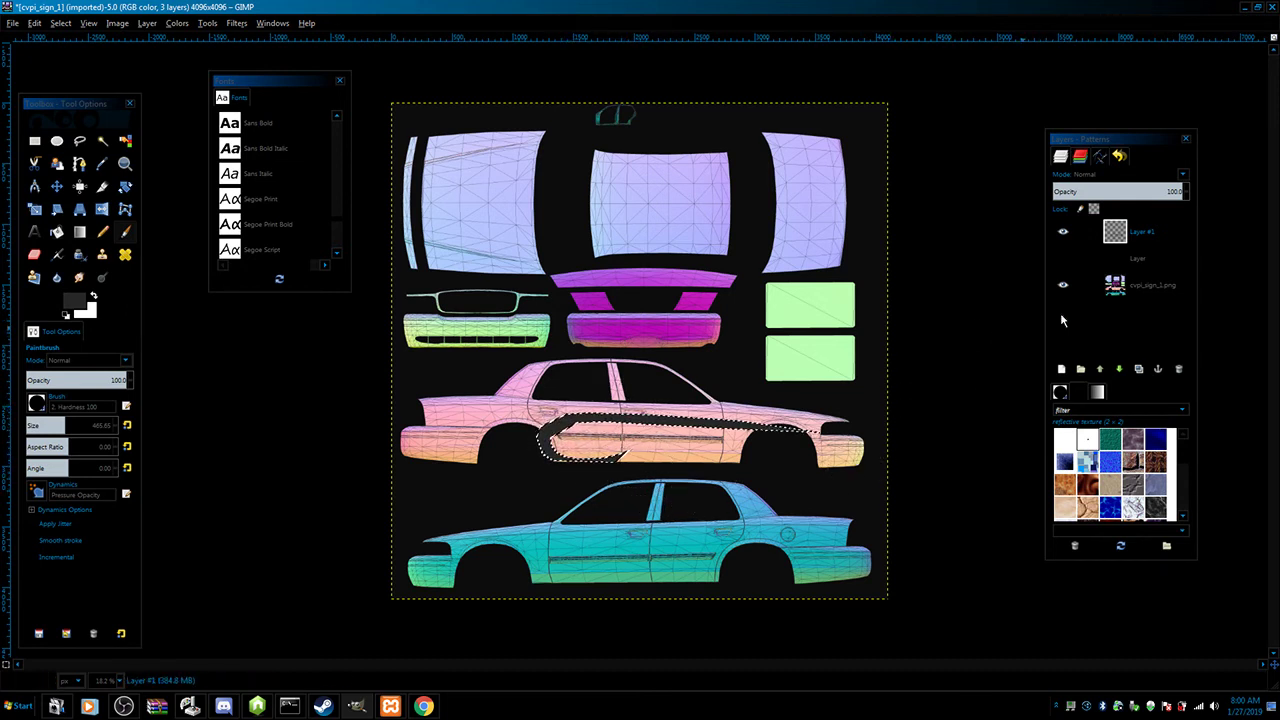
{"action": "left_click", "coordinate": [1063, 258]}
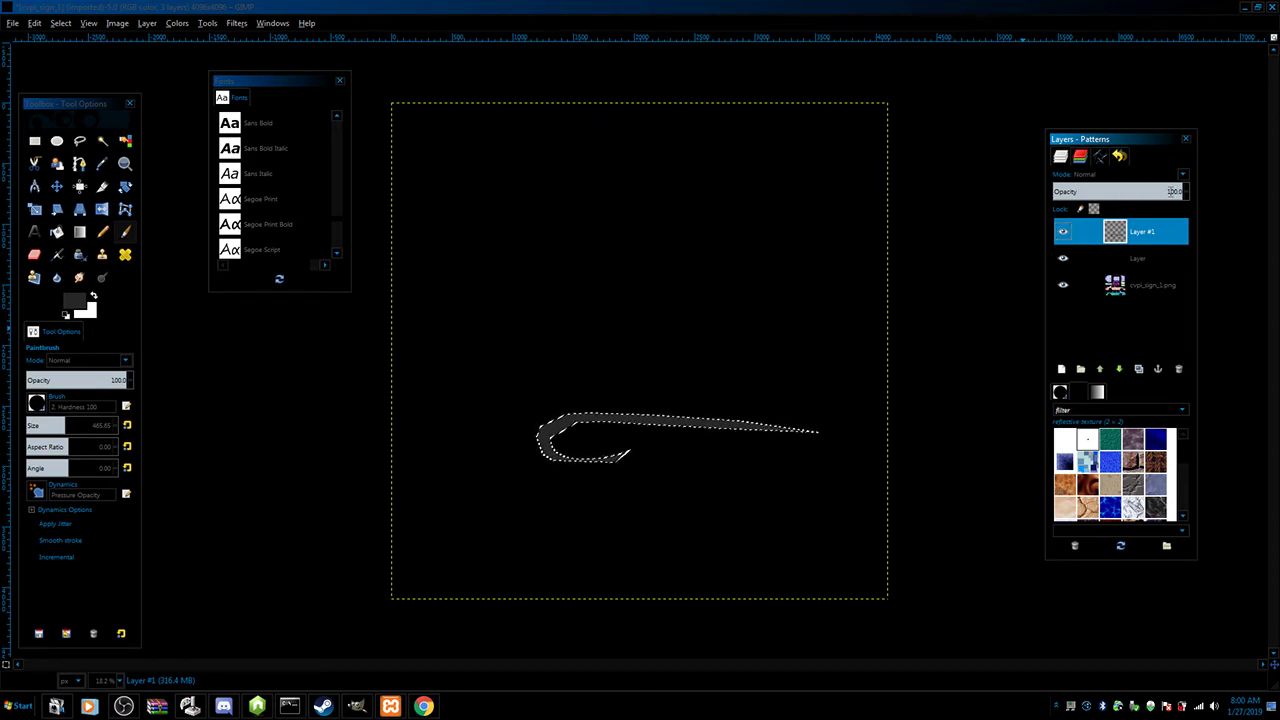
Step: Try opacities of 80, 75 and 60 on the grey stripe layer
{"action": "left_click", "coordinate": [1172, 191]}
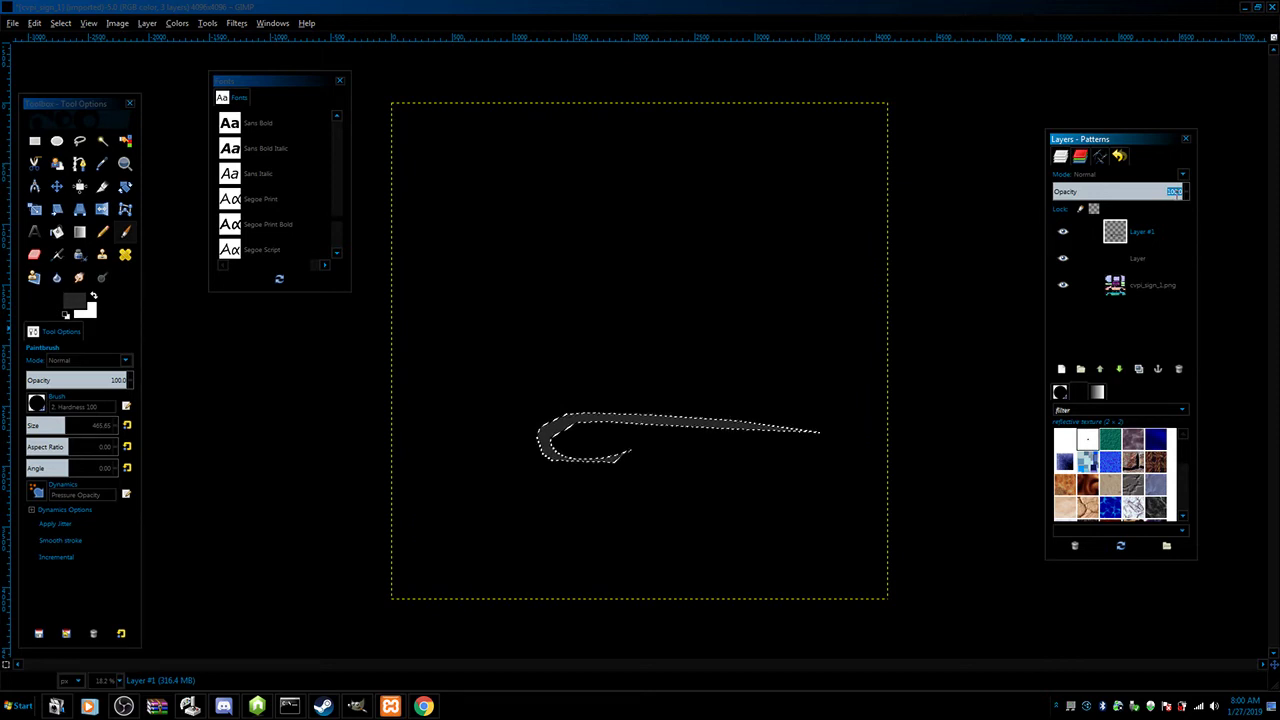
{"action": "type", "text": "80"}
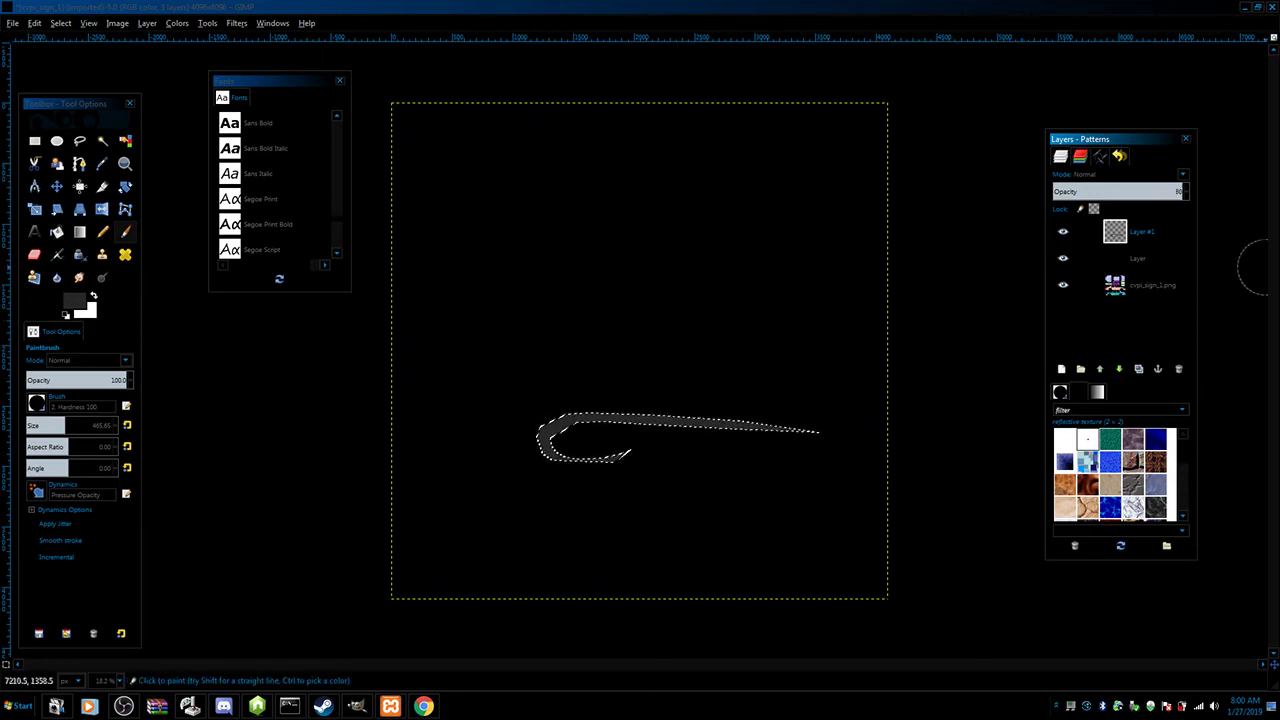
{"action": "left_click", "coordinate": [1157, 323]}
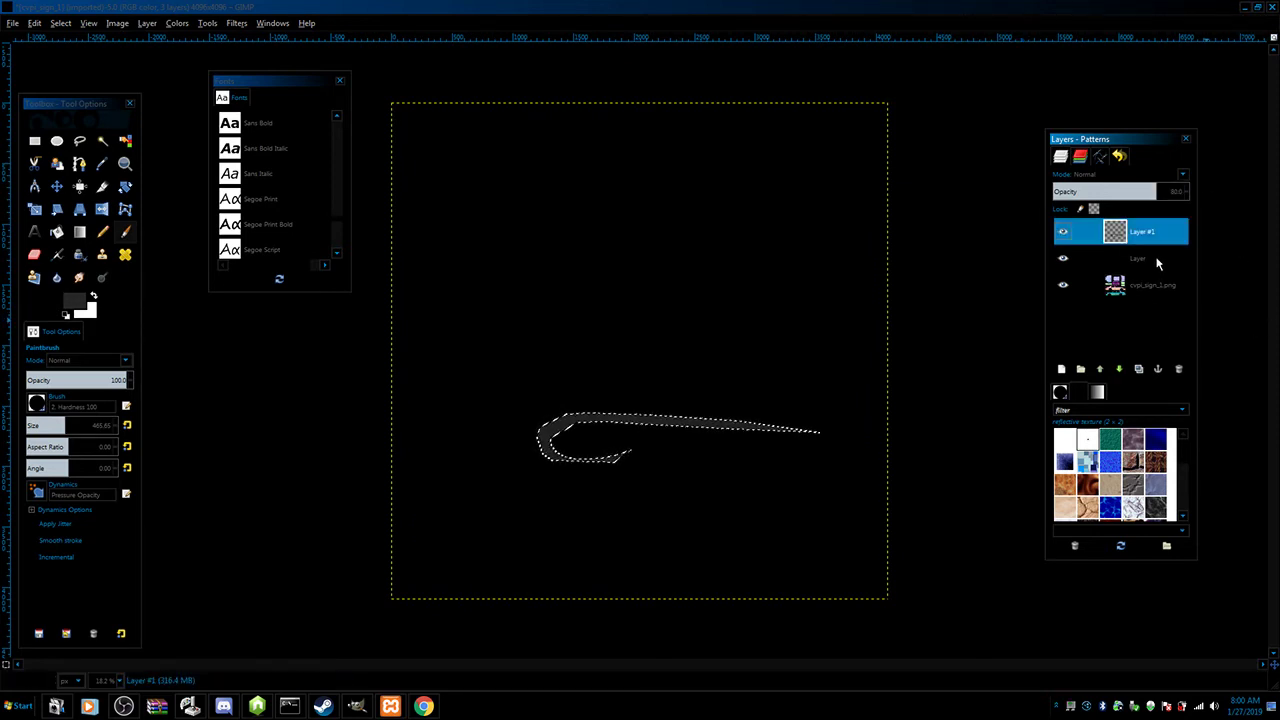
{"action": "left_click", "coordinate": [1157, 193]}
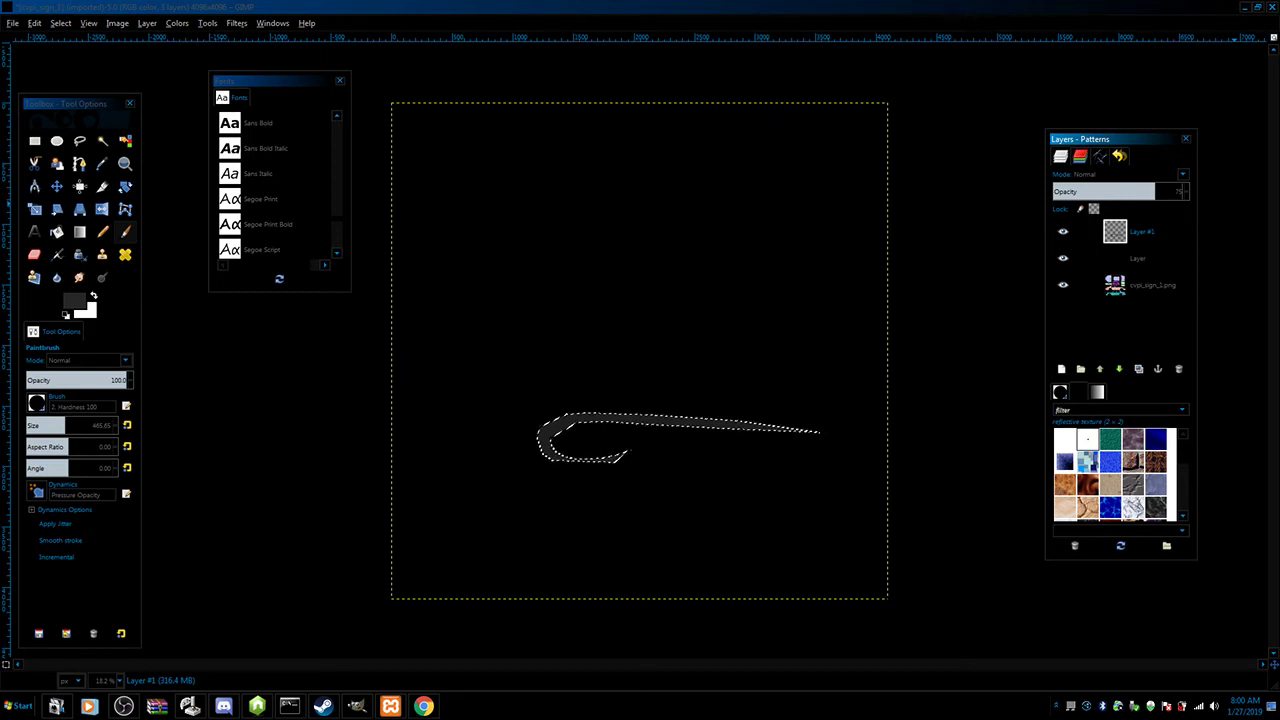
{"action": "left_click", "coordinate": [1168, 352]}
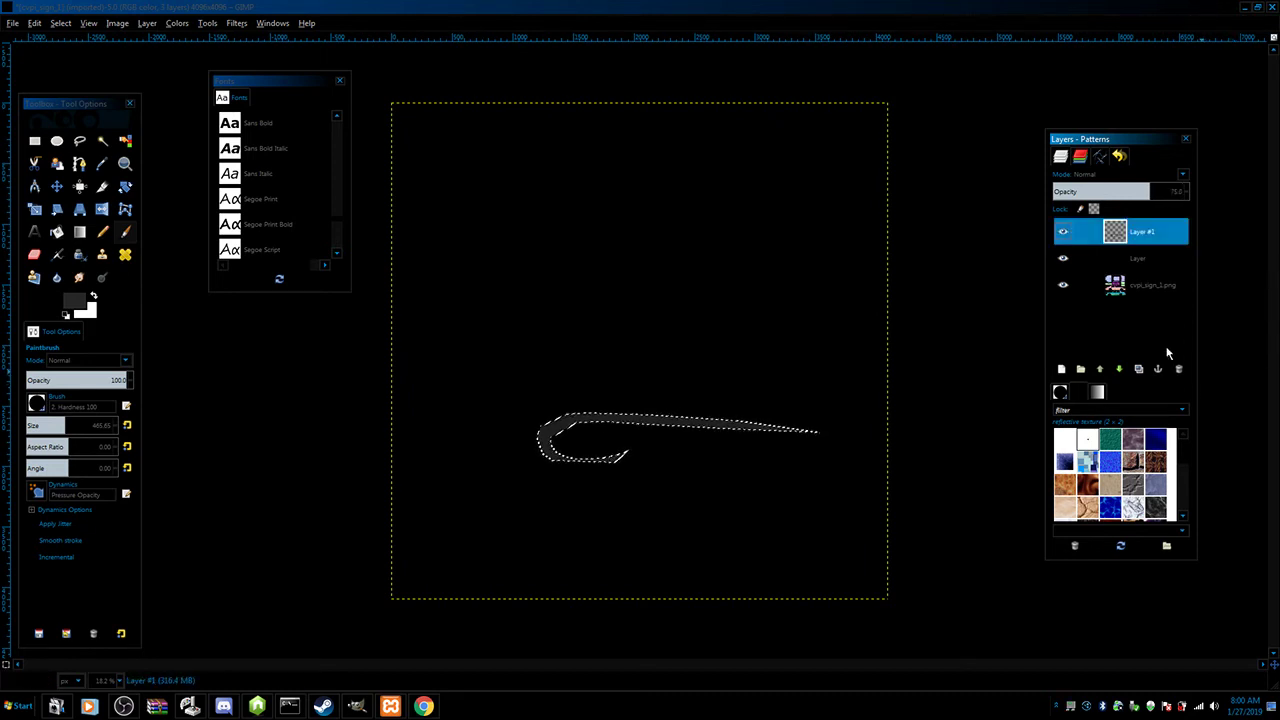
{"action": "left_click", "coordinate": [1176, 195]}
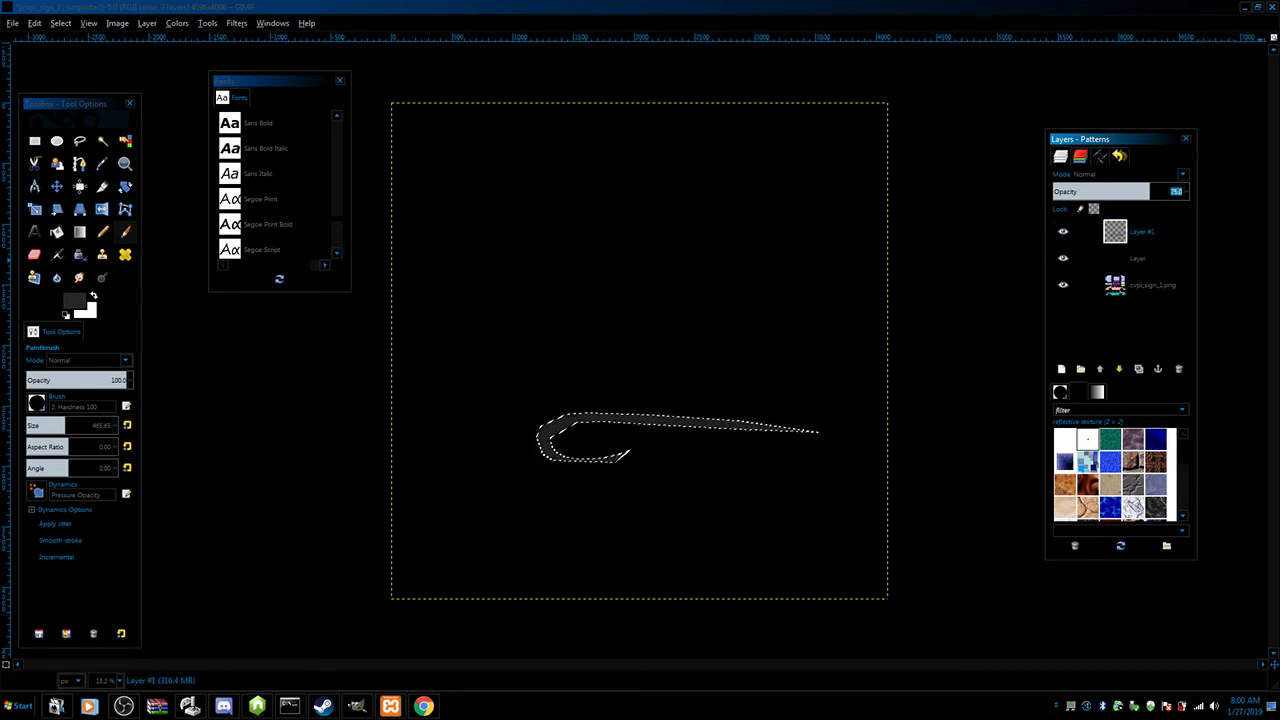
{"action": "left_click", "coordinate": [1167, 353]}
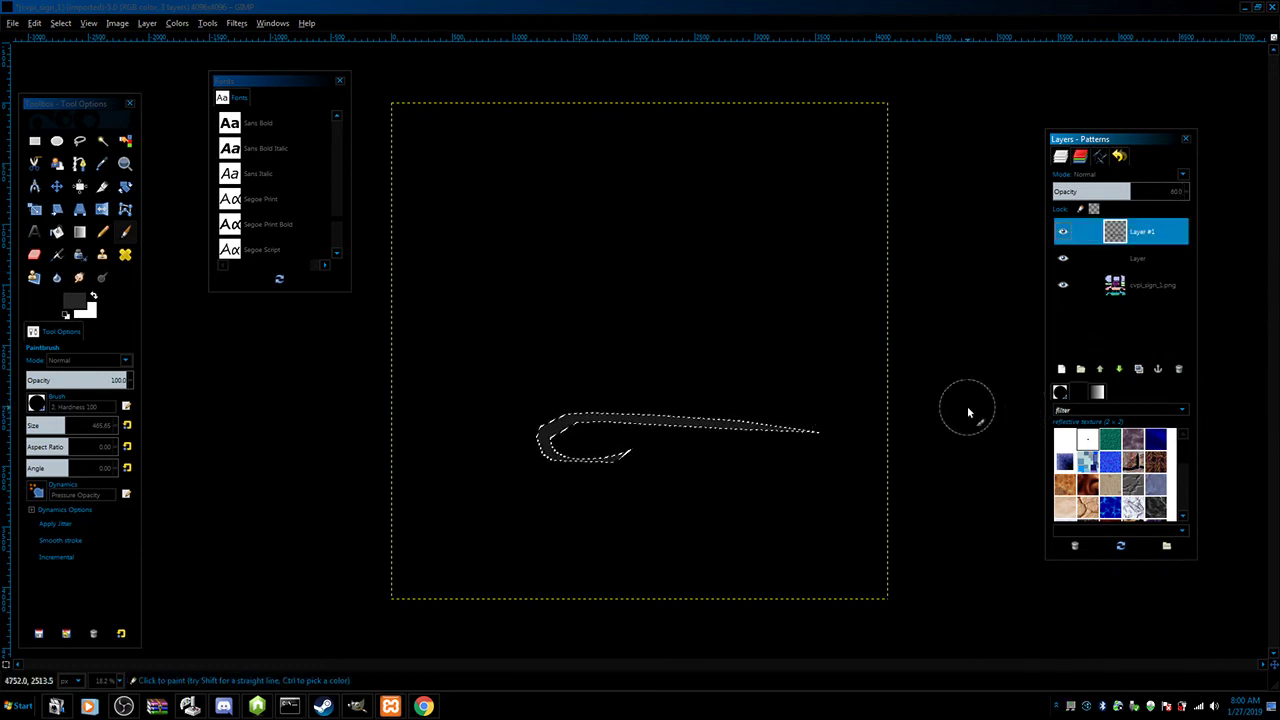
Step: Lower the grey stripe layer's opacity to 30
{"action": "key", "text": "plus"}
{"action": "key", "text": "plus"}
{"action": "key", "text": "plus"}
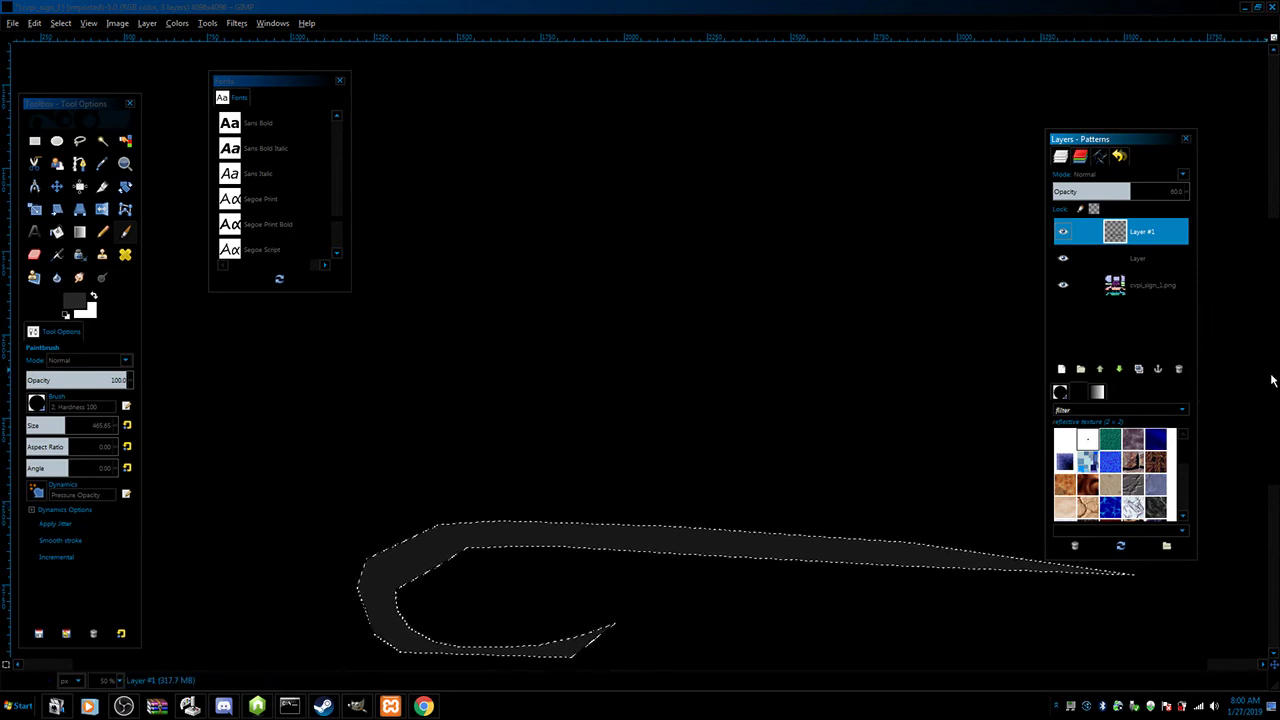
{"action": "scroll", "coordinate": [1275, 428], "scroll_direction": "down", "scroll_amount": 3}
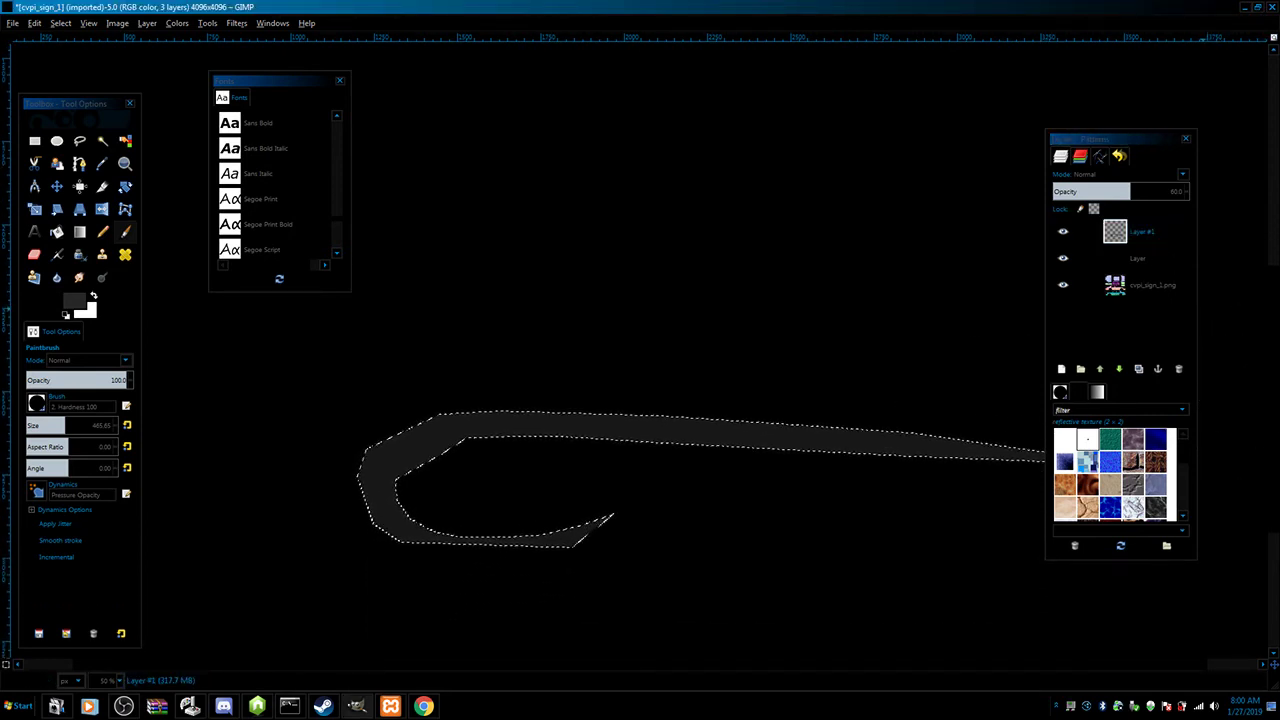
{"action": "left_click", "coordinate": [1111, 192]}
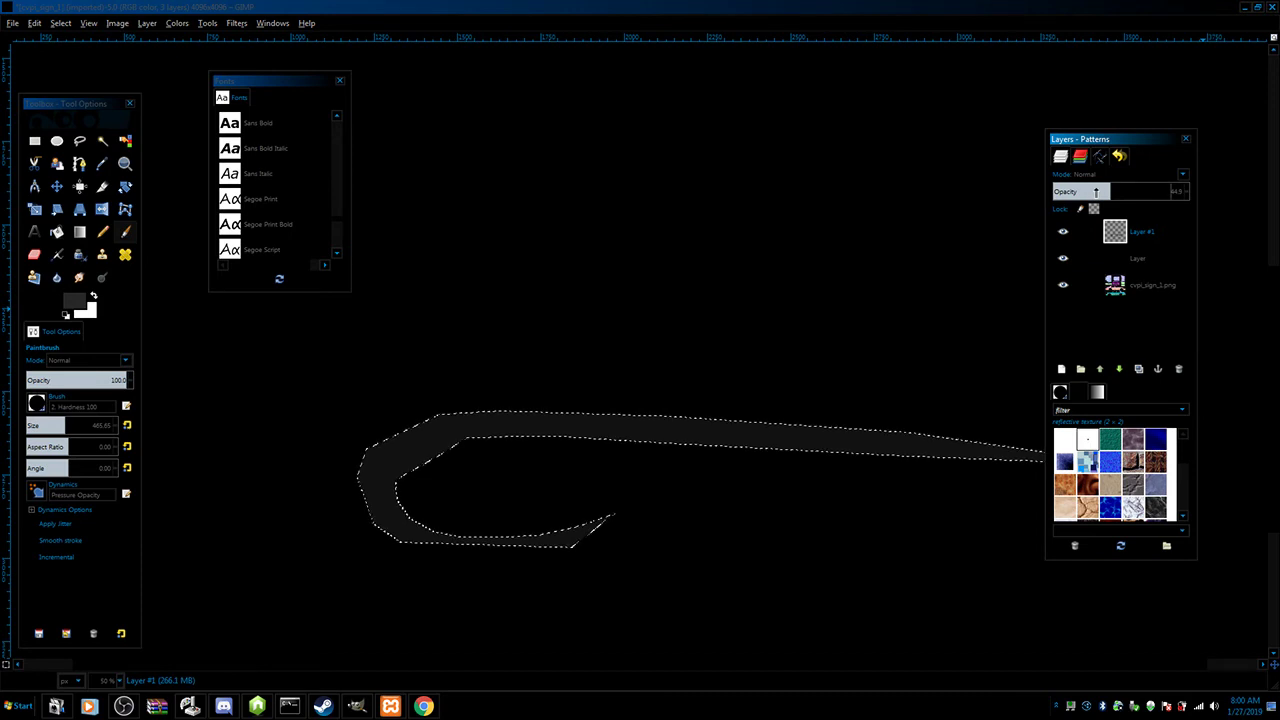
{"action": "left_click", "coordinate": [1094, 192]}
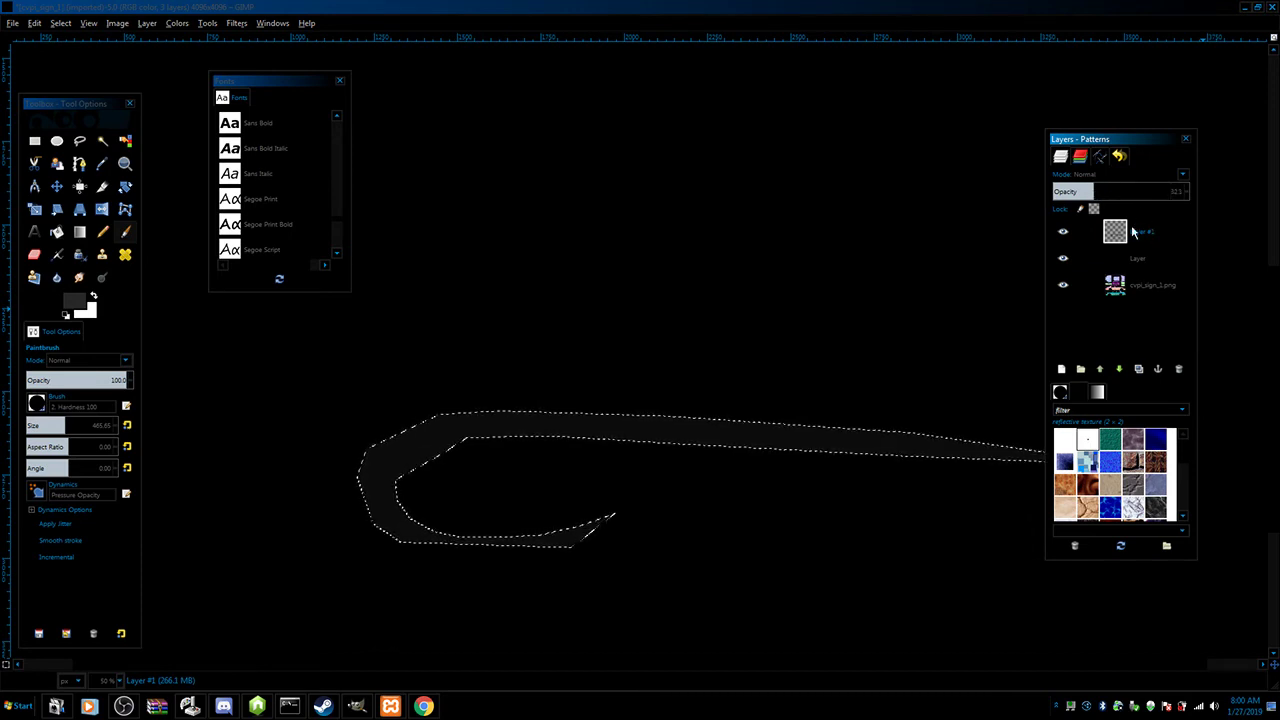
{"action": "left_click", "coordinate": [1177, 191]}
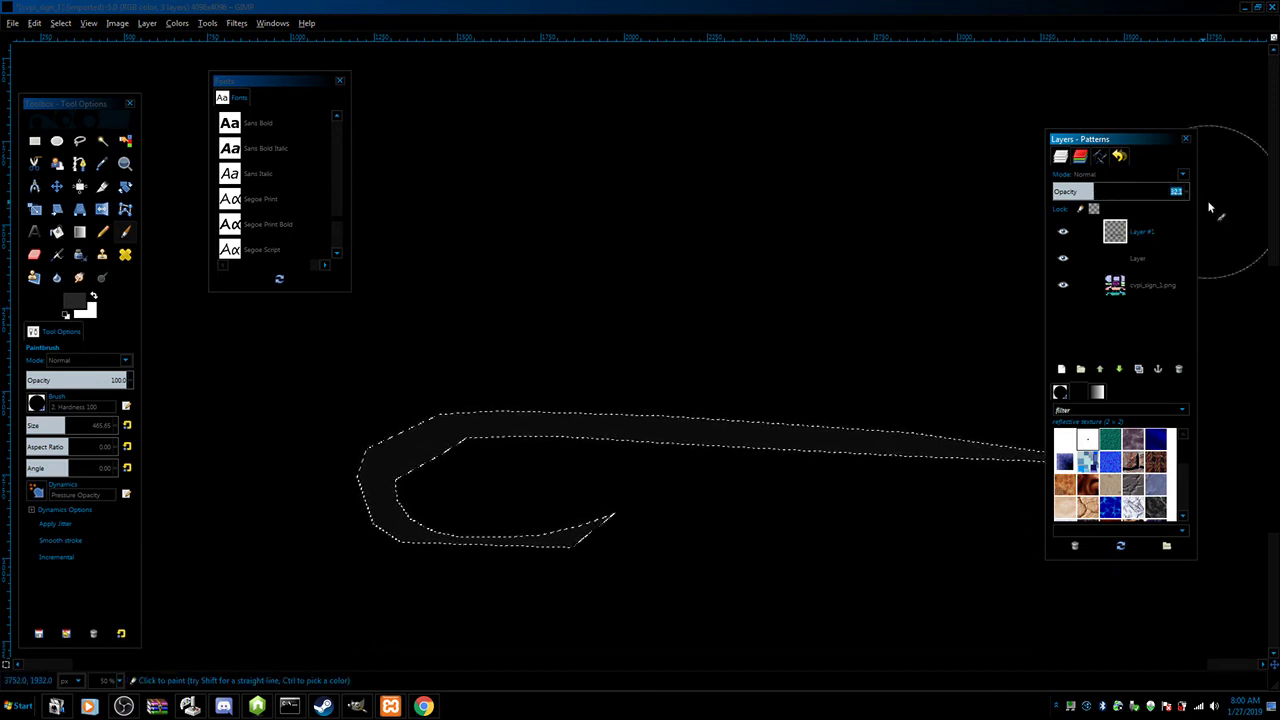
{"action": "type", "text": "30"}
{"action": "key", "text": "Return"}
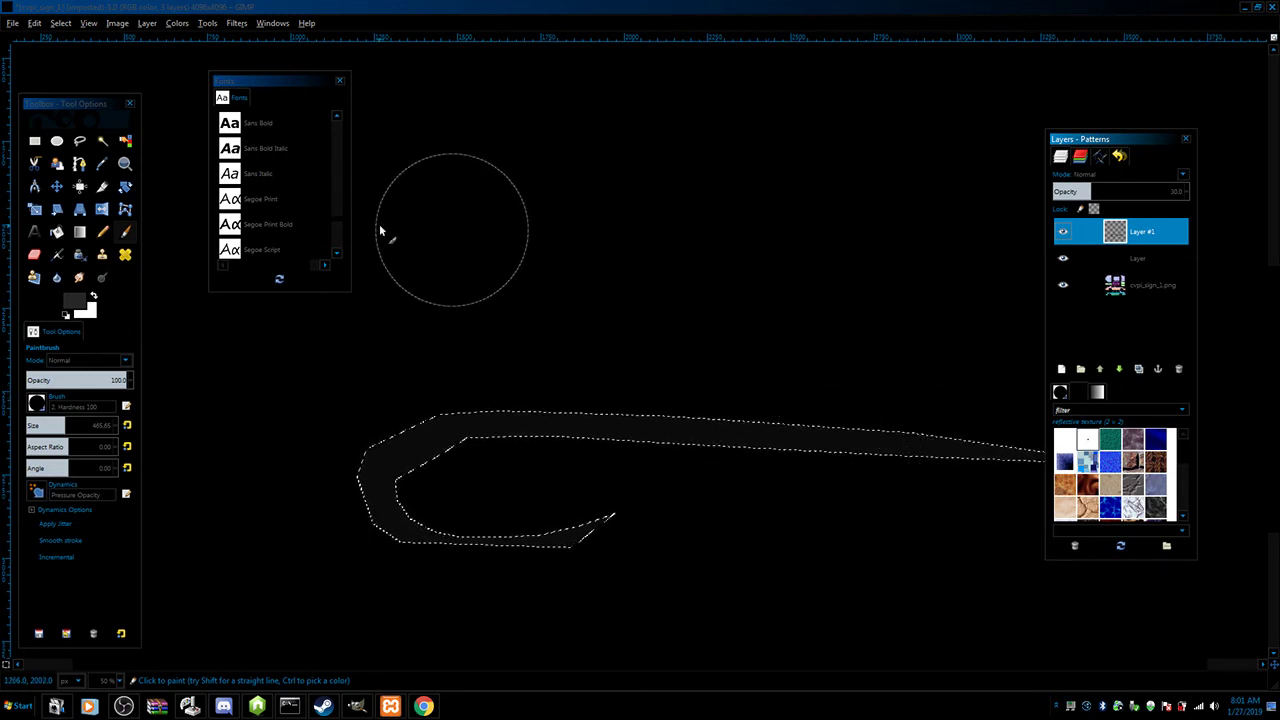
Step: Bucket-fill the stripe selection with the reflective texture pattern instead of the foreground colour
{"action": "left_click", "coordinate": [60, 233]}
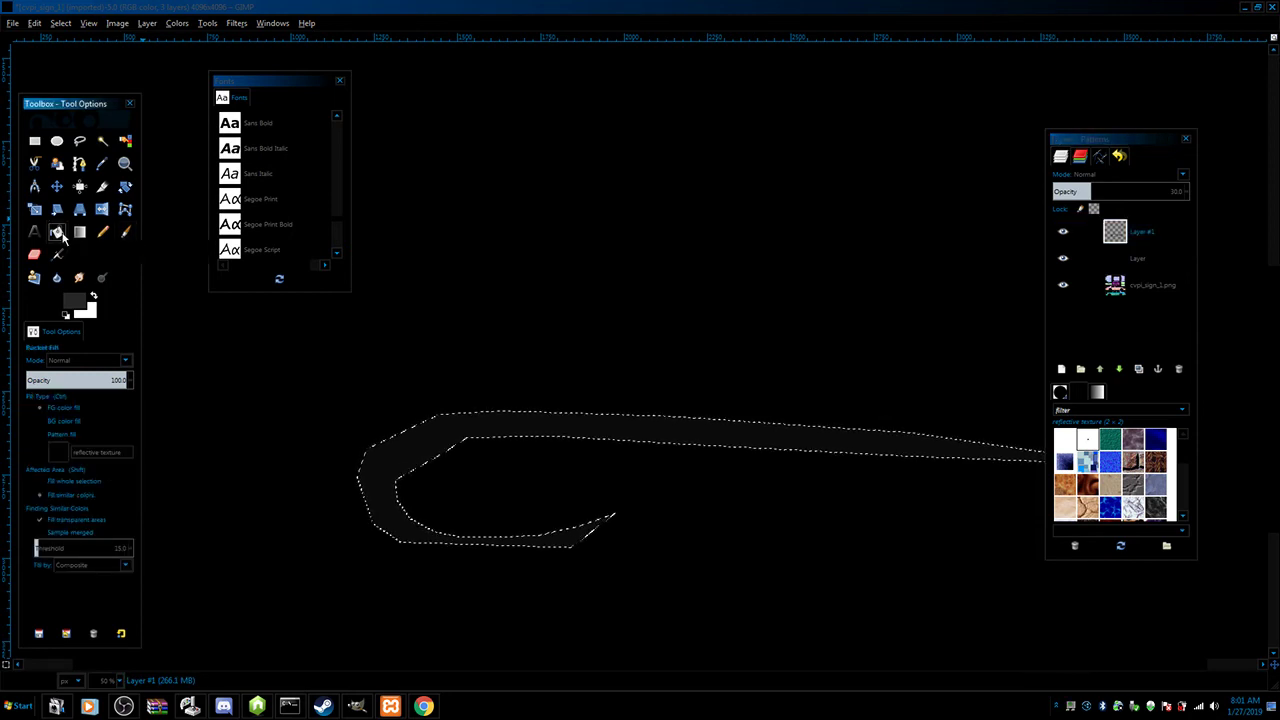
{"action": "left_click", "coordinate": [40, 435]}
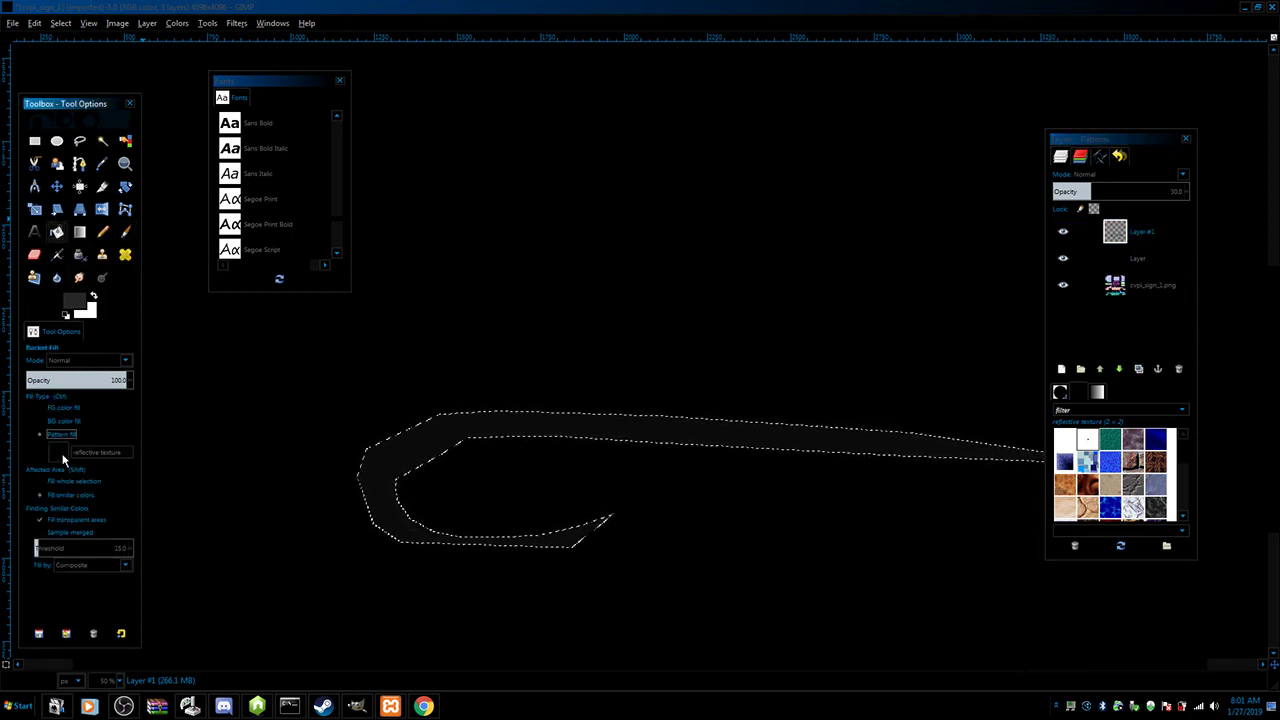
{"action": "left_click", "coordinate": [1090, 443]}
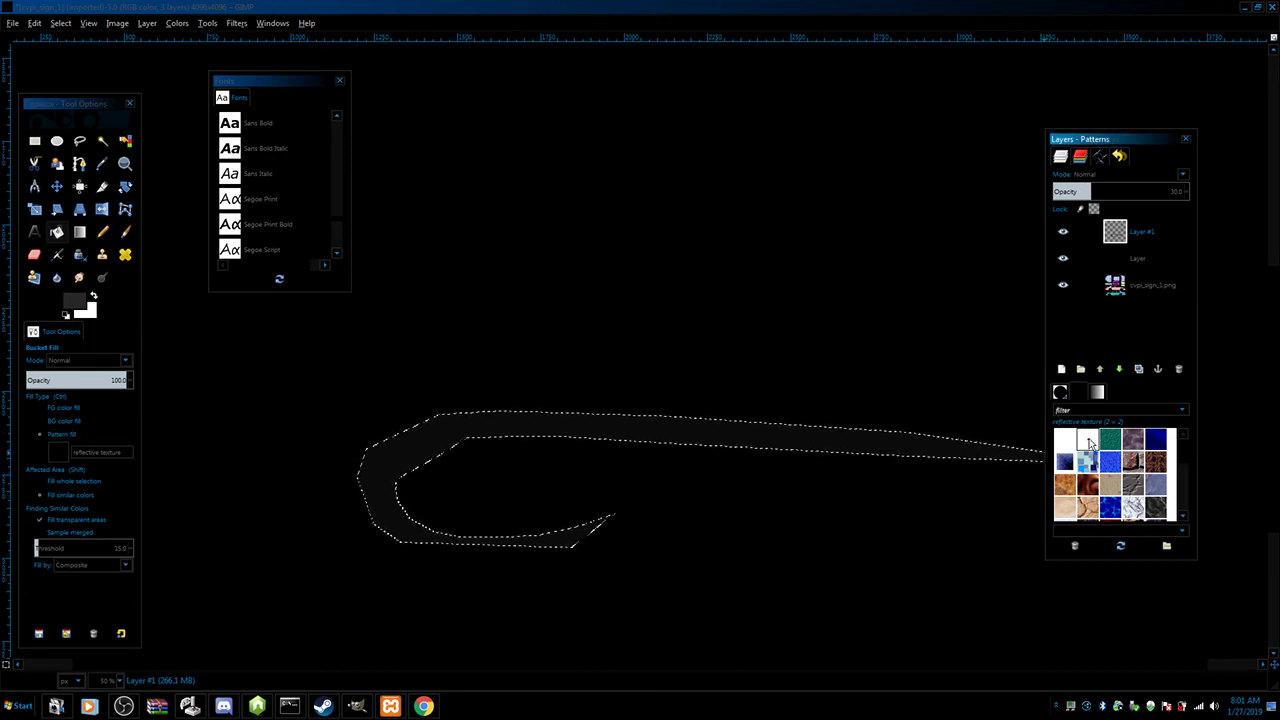
{"action": "left_click", "coordinate": [795, 437]}
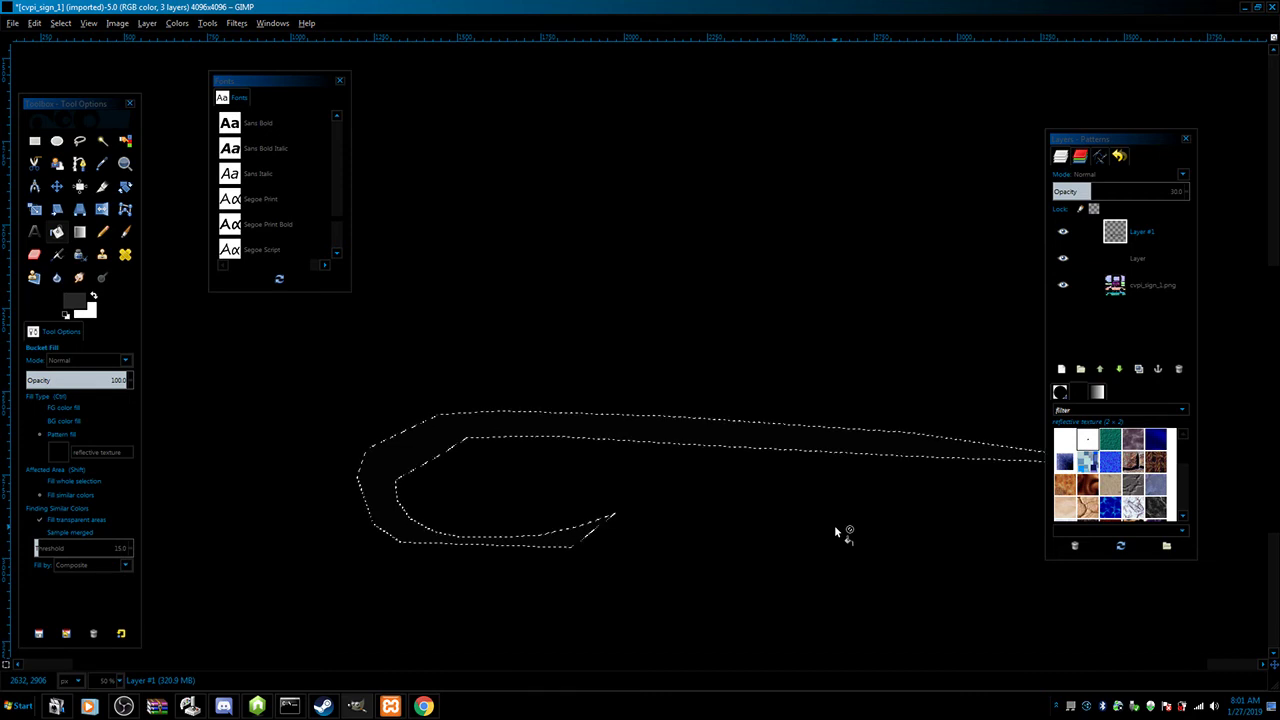
{"action": "scroll", "coordinate": [834, 525], "scroll_direction": "up", "scroll_amount": 4}
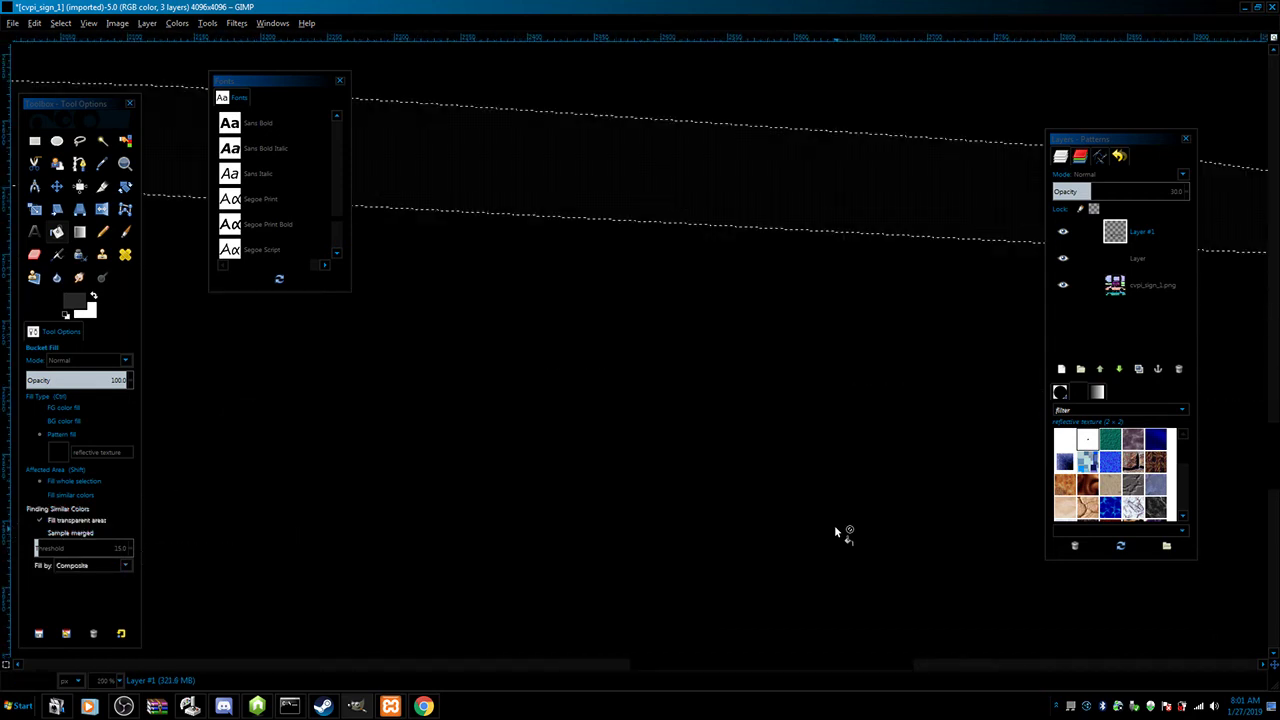
{"action": "scroll", "coordinate": [834, 525], "scroll_direction": "down", "scroll_amount": 2}
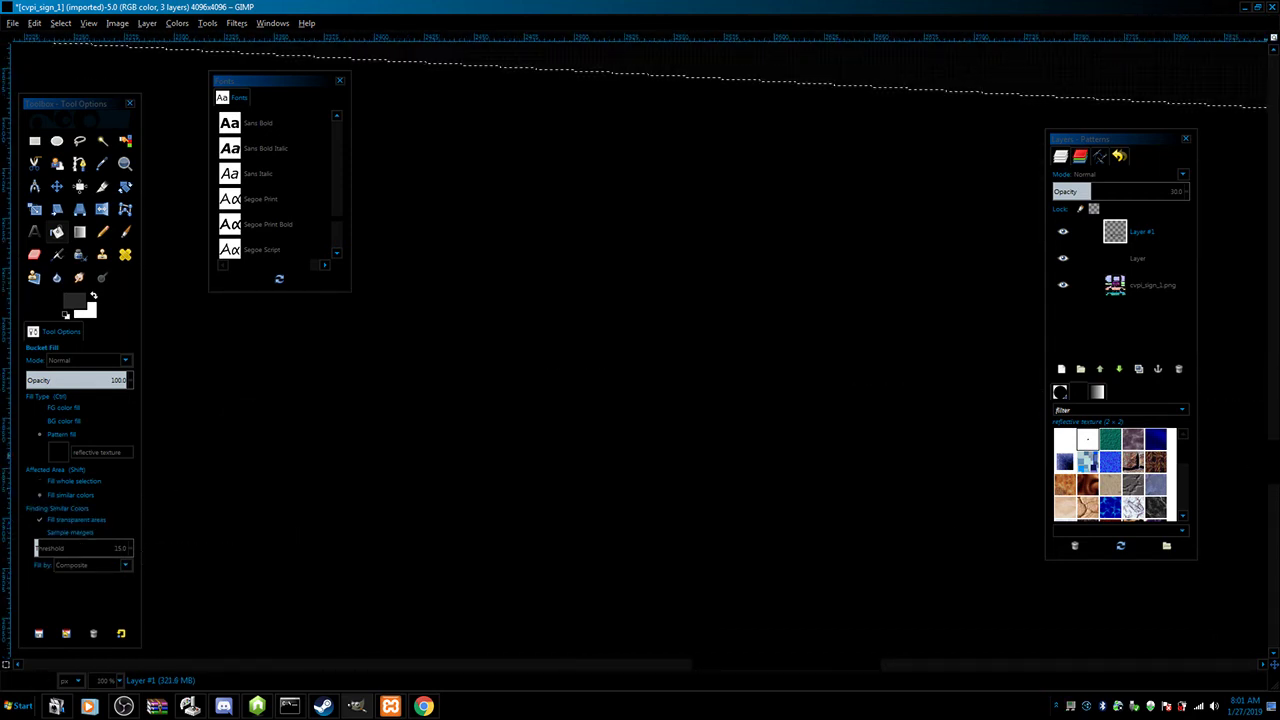
{"action": "scroll", "coordinate": [1278, 412], "scroll_direction": "up", "scroll_amount": 5}
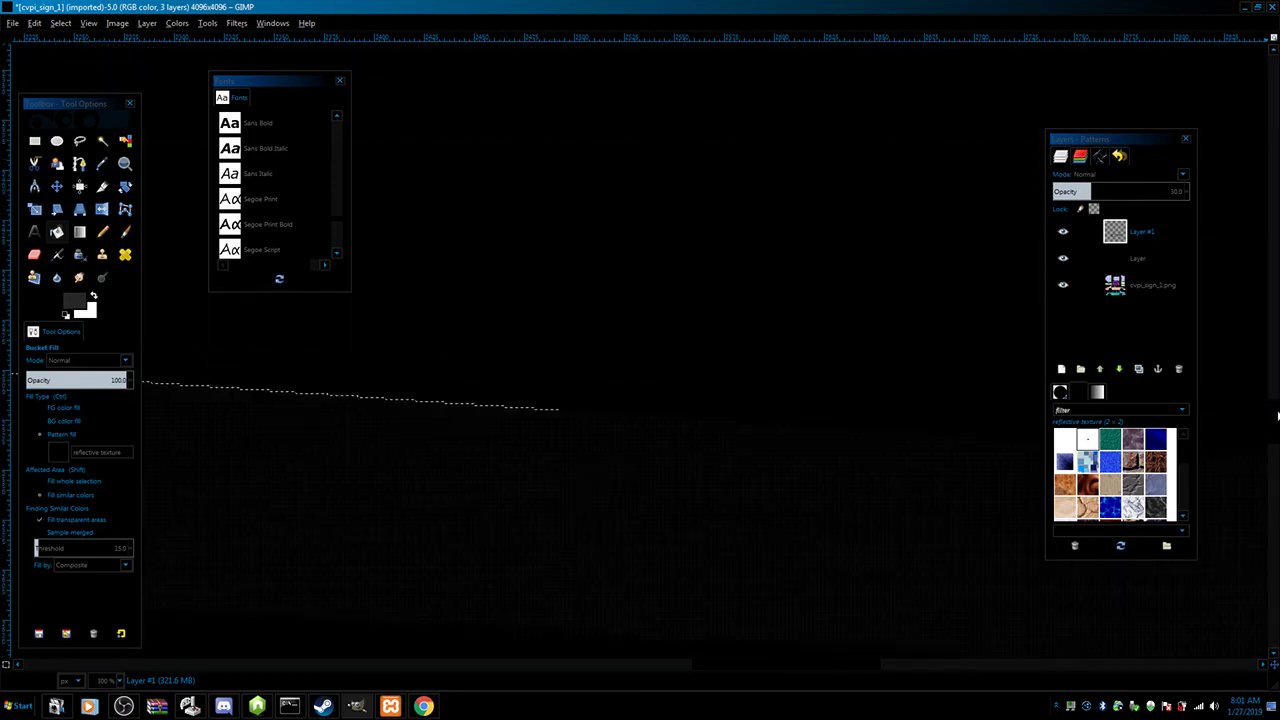
{"action": "scroll", "coordinate": [1276, 415], "scroll_direction": "down", "scroll_amount": 3}
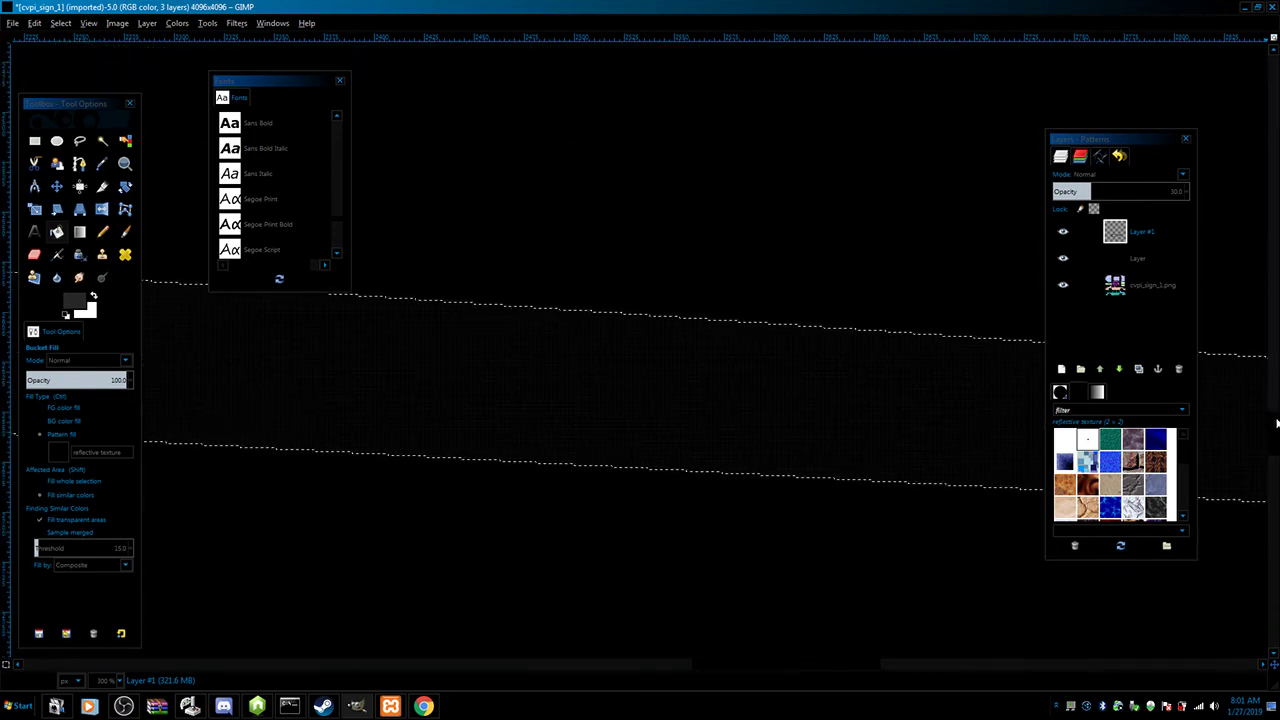
{"action": "scroll", "coordinate": [1276, 424], "scroll_direction": "up", "scroll_amount": 3}
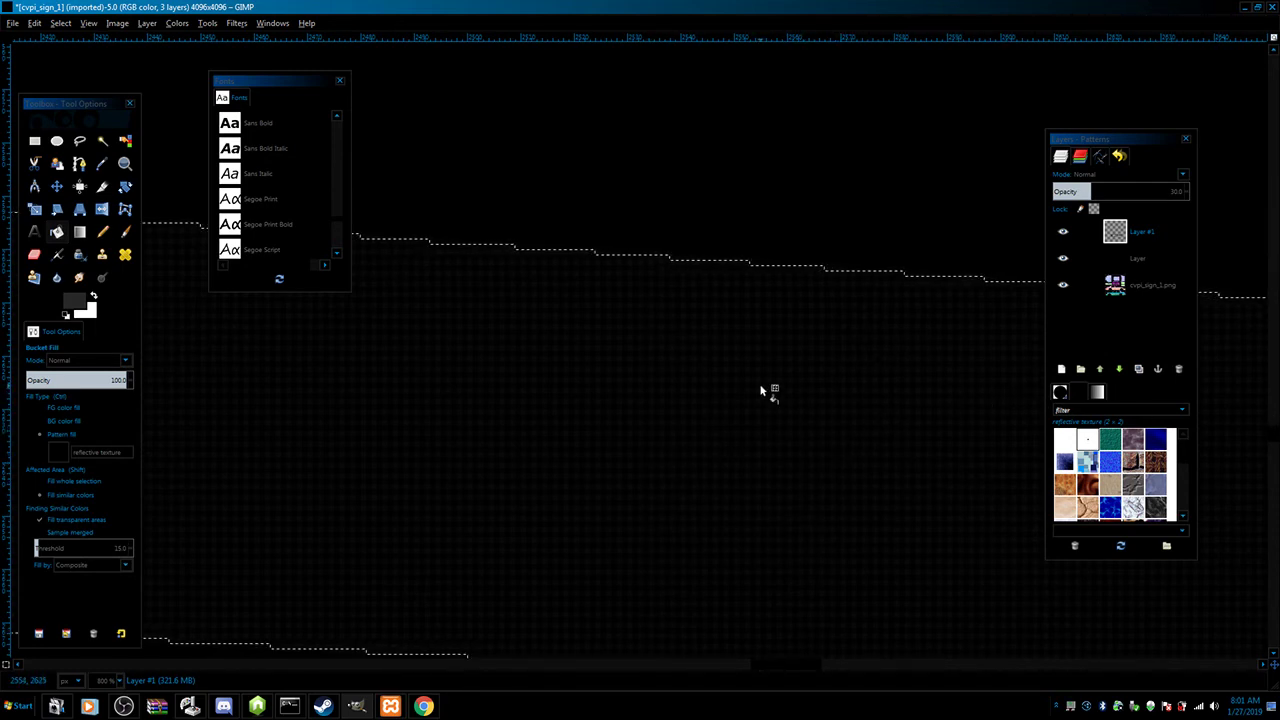
{"action": "scroll", "coordinate": [760, 390], "scroll_direction": "down", "scroll_amount": 4}
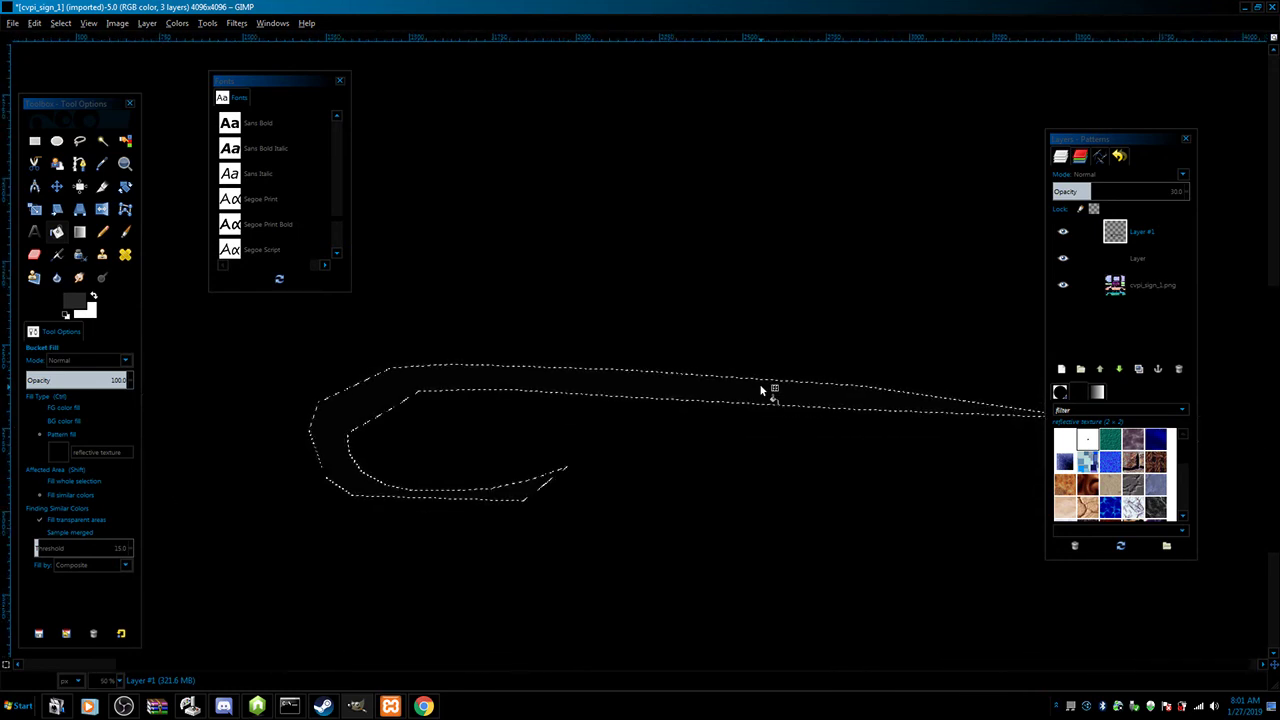
Step: Try stronger opacities on the patterned stripe layer and set it to 70
{"action": "left_click", "coordinate": [1099, 192]}
{"action": "left_click_drag", "start_coordinate": [1099, 192], "coordinate": [1111, 192]}
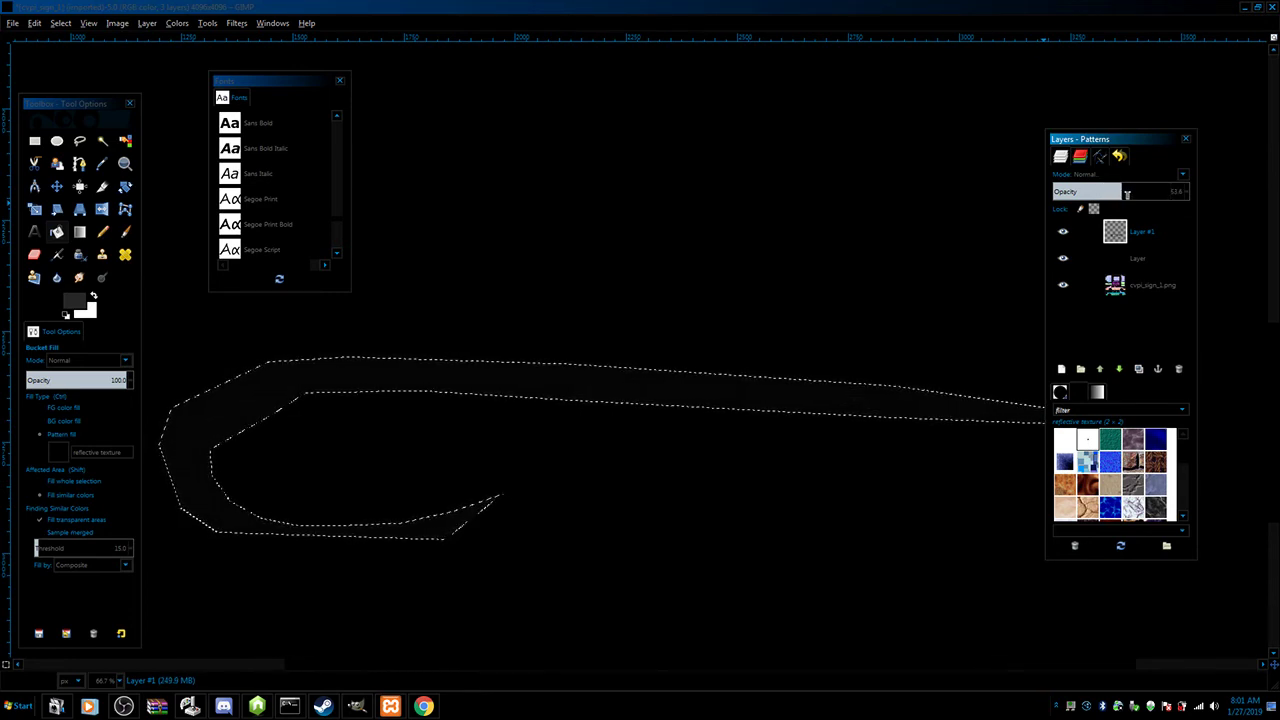
{"action": "left_click", "coordinate": [1136, 192]}
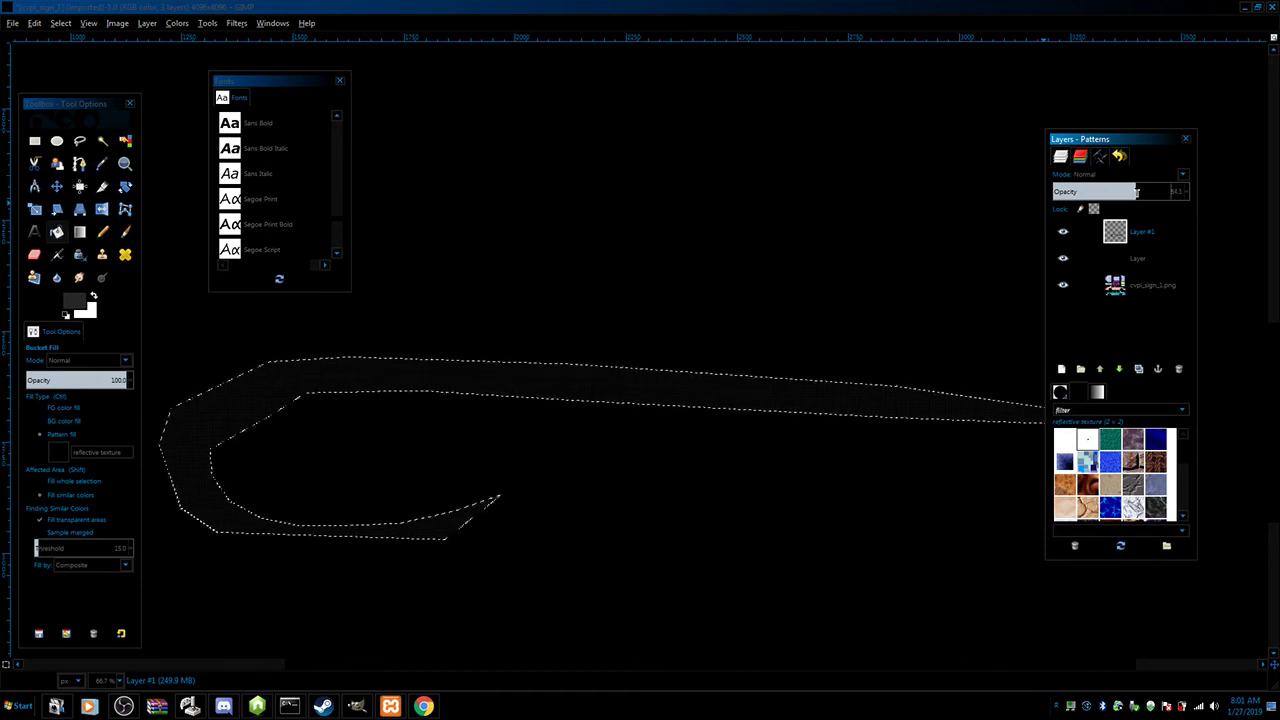
{"action": "left_click_drag", "start_coordinate": [1138, 192], "coordinate": [1133, 192]}
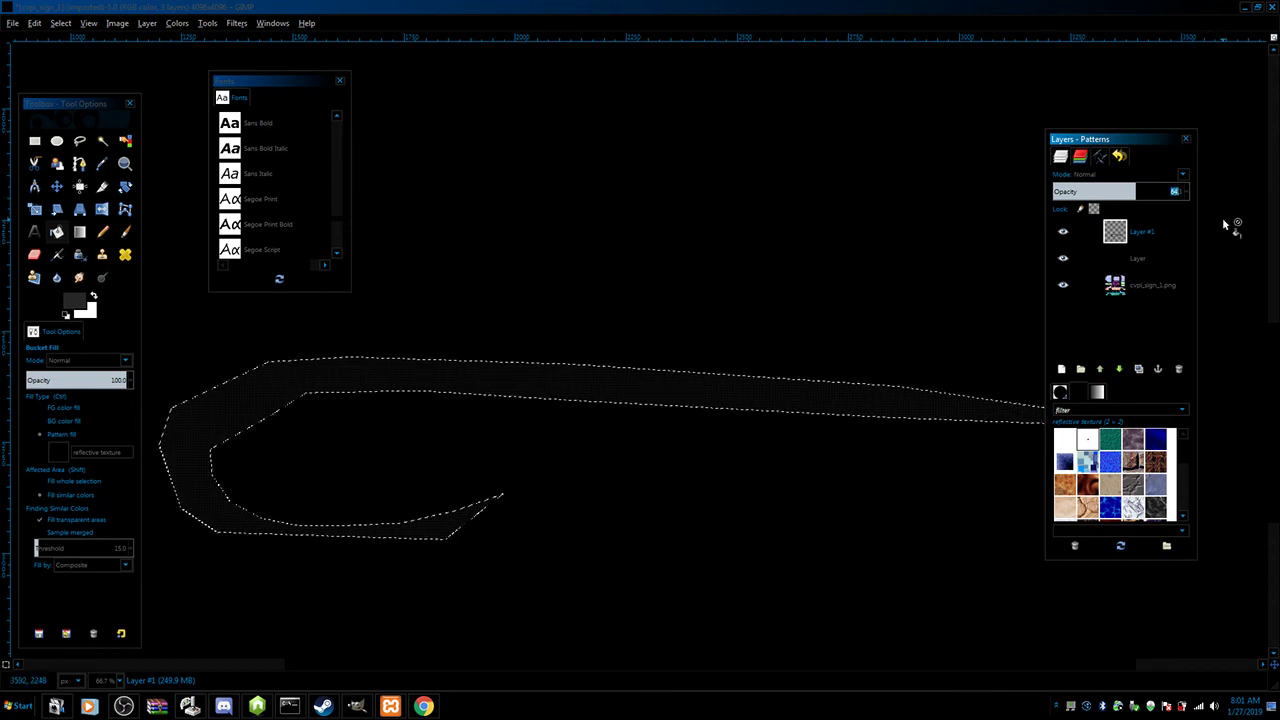
{"action": "key", "text": "BackSpace"}
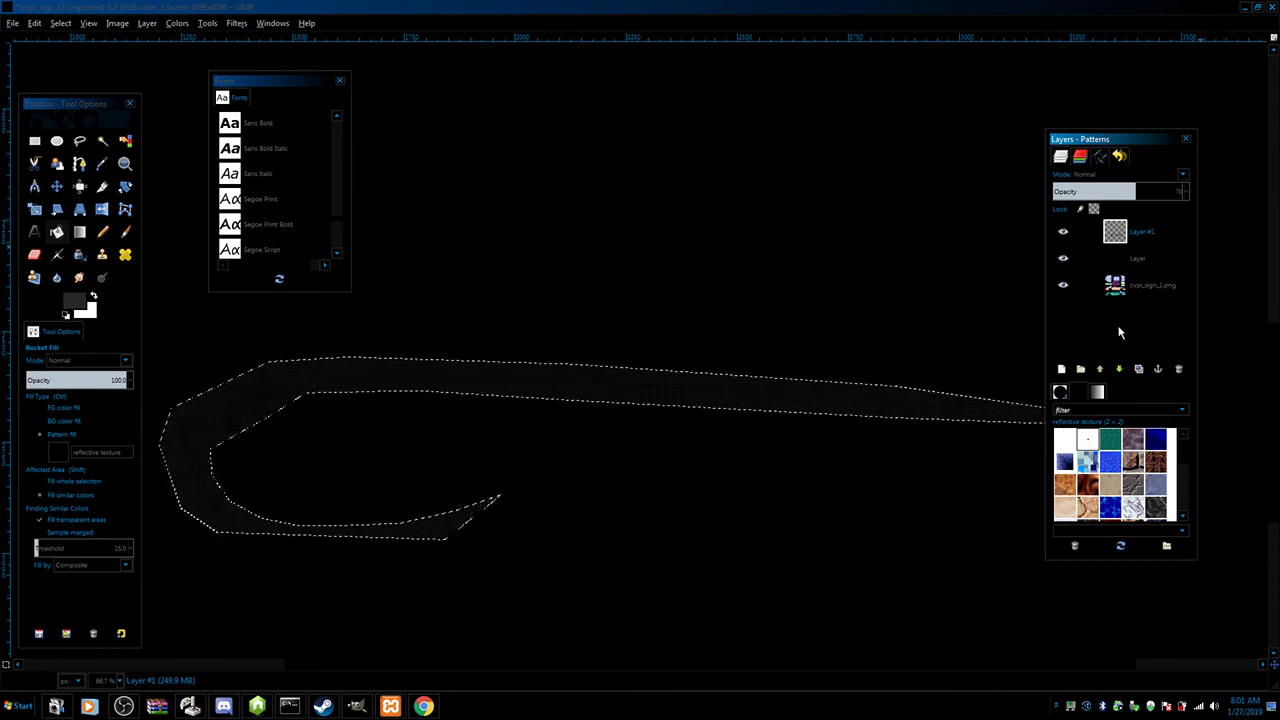
{"action": "type", "text": "70"}
{"action": "key", "text": "Return"}
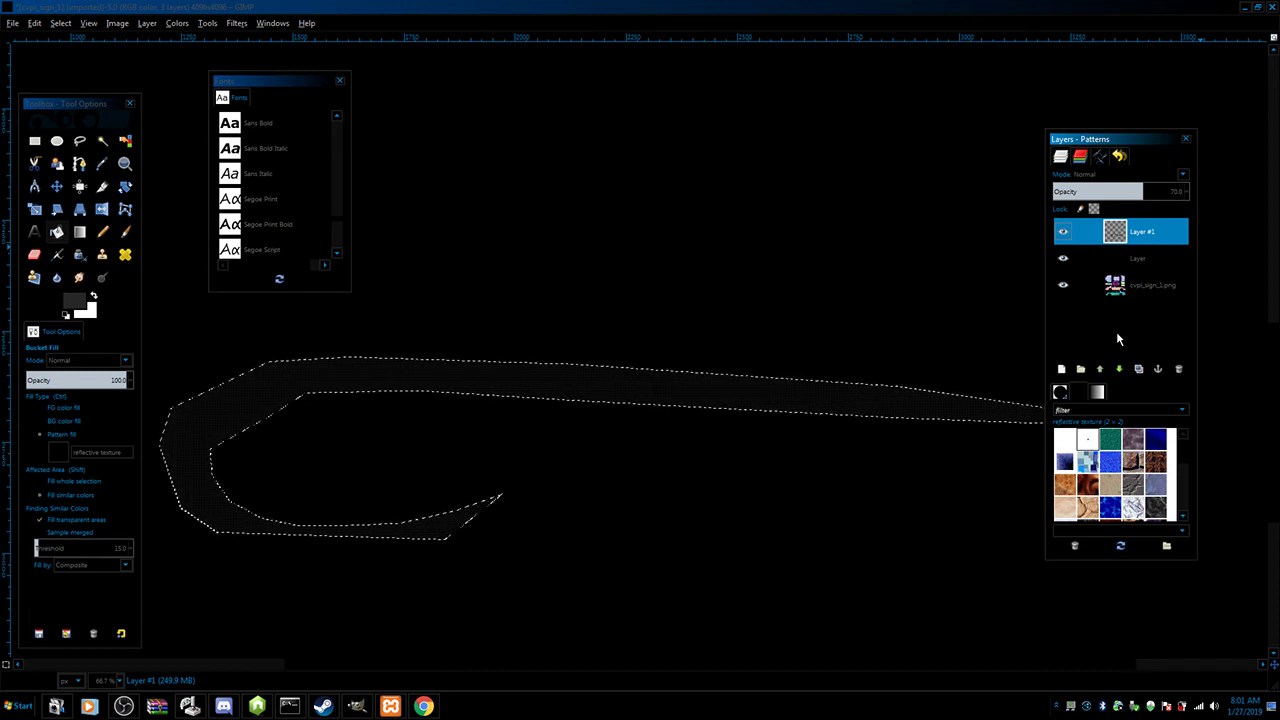
Step: Set the patterned stripe layer's opacity to 85
{"action": "key", "text": "minus"}
{"action": "key", "text": "minus"}
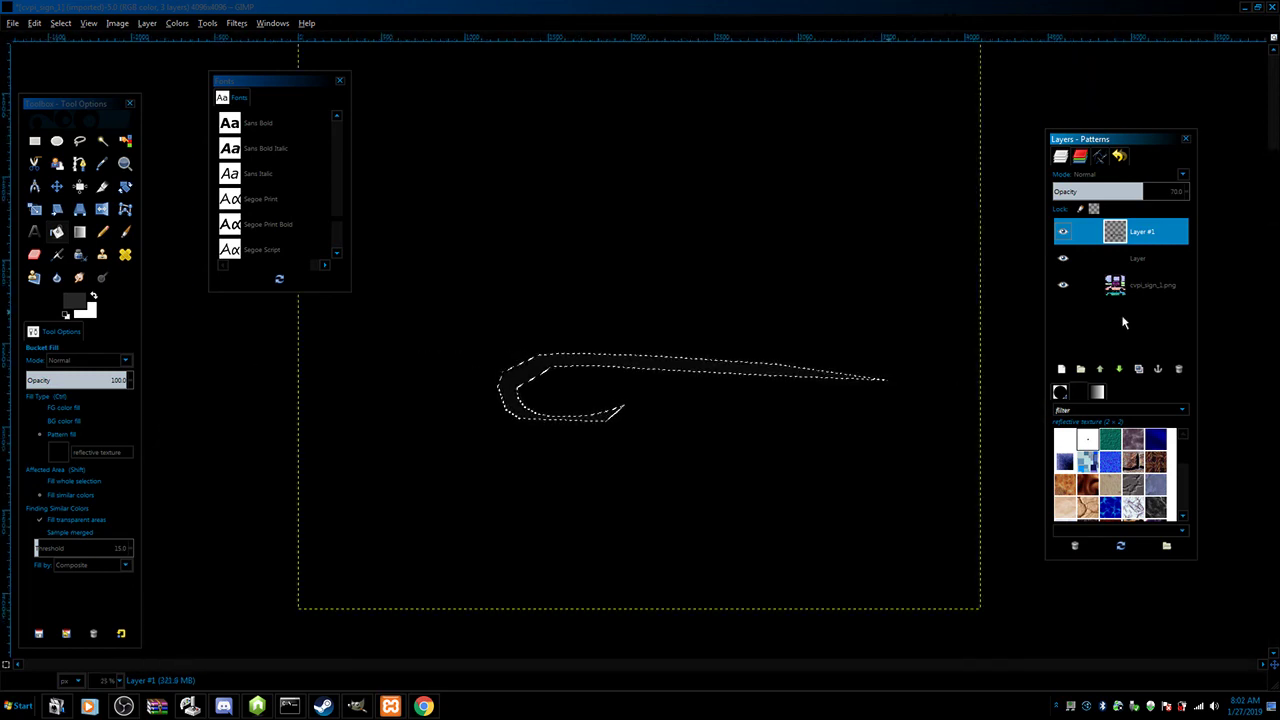
{"action": "left_click", "coordinate": [1176, 191]}
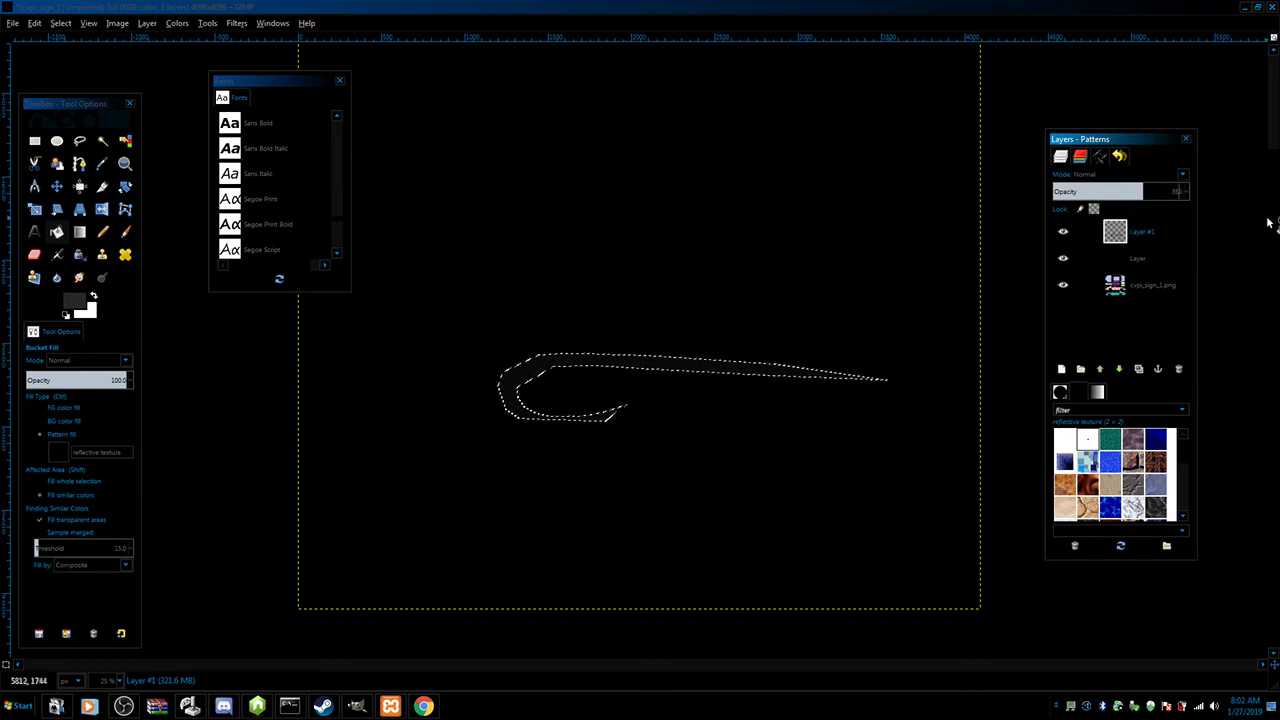
{"action": "left_click", "coordinate": [1118, 343]}
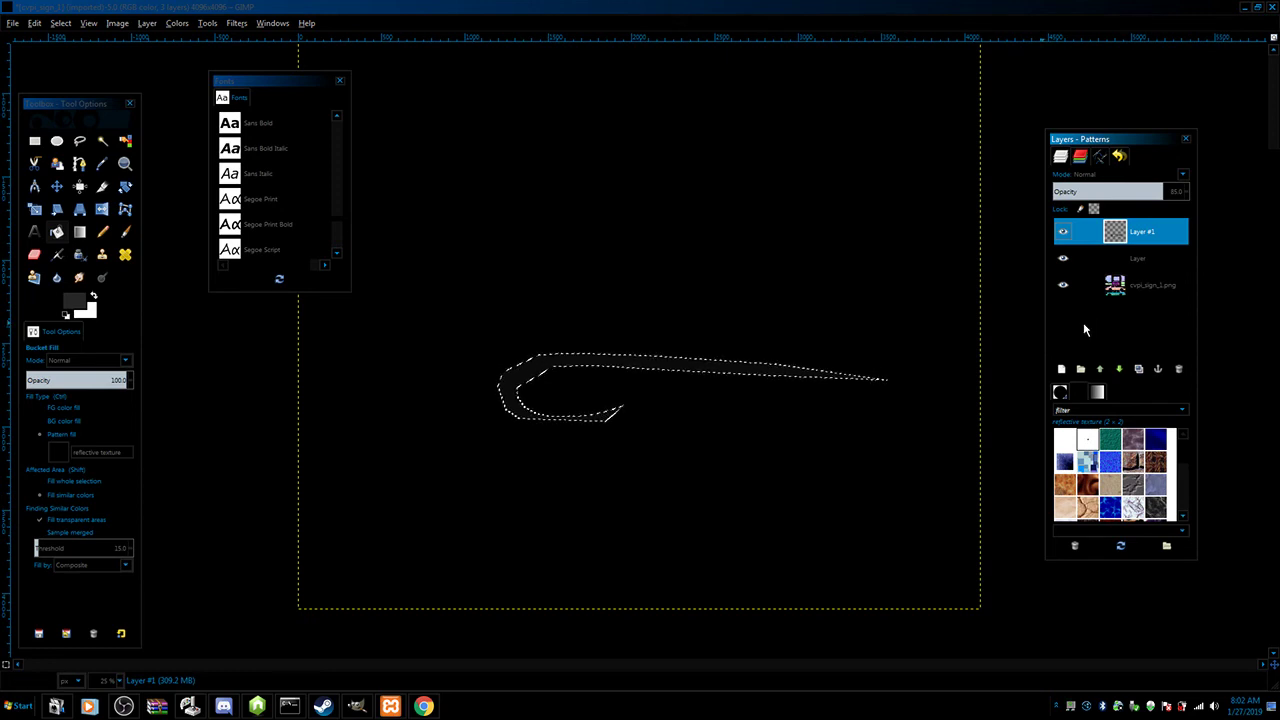
Step: Examine the reflective pattern inside the stripe up close and at reduced size
{"action": "key", "text": "plus"}
{"action": "key", "text": "plus"}
{"action": "key", "text": "plus"}
{"action": "key", "text": "plus"}
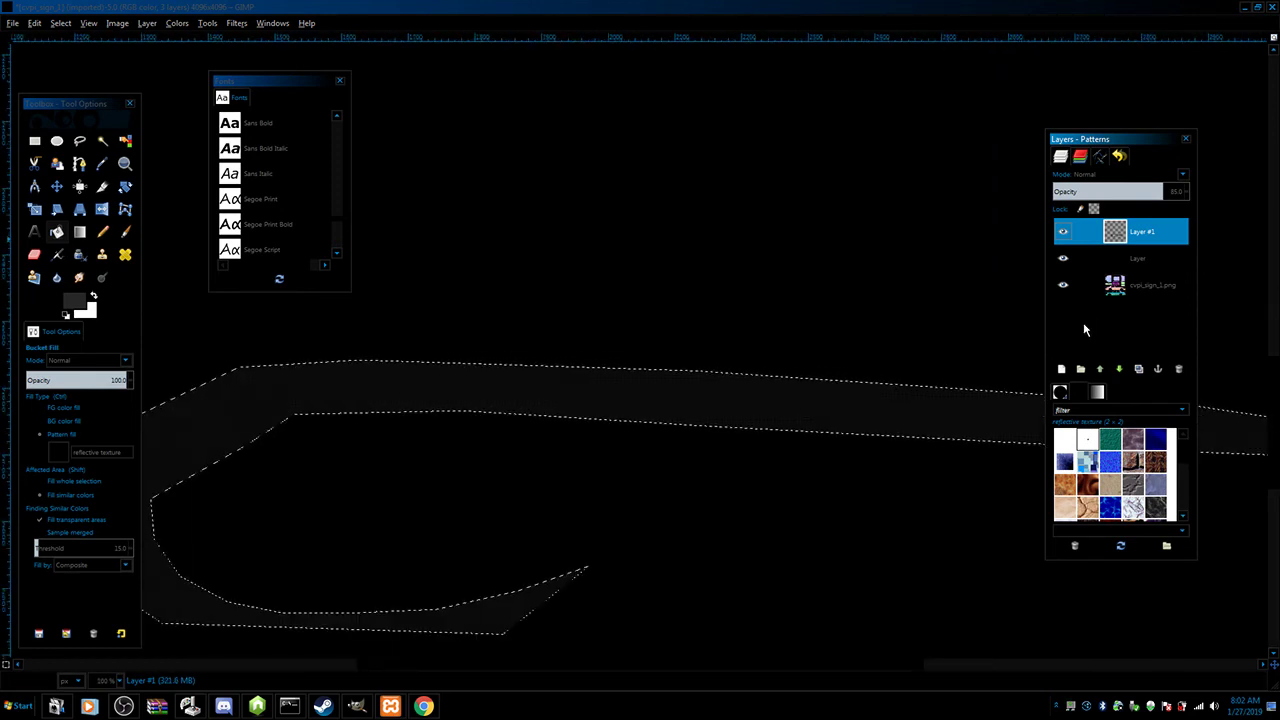
{"action": "key", "text": "plus"}
{"action": "key", "text": "plus"}
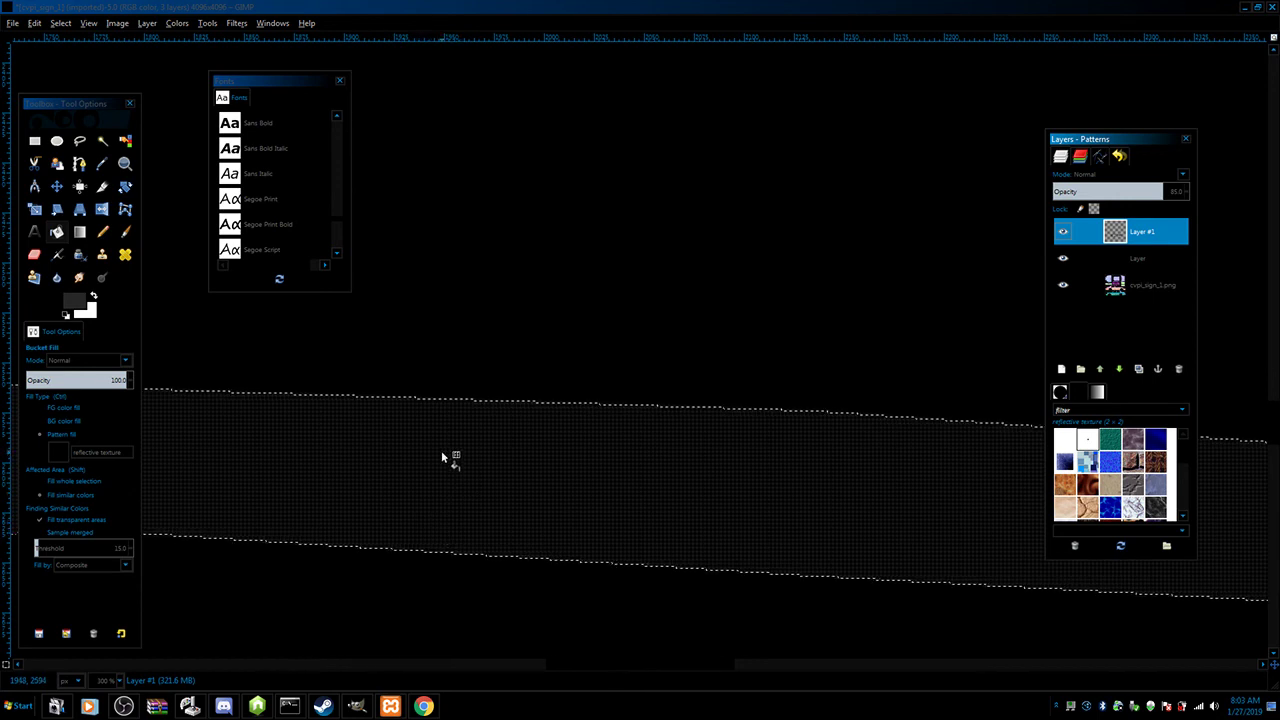
{"action": "scroll", "coordinate": [624, 466], "scroll_direction": "down", "scroll_amount": 1}
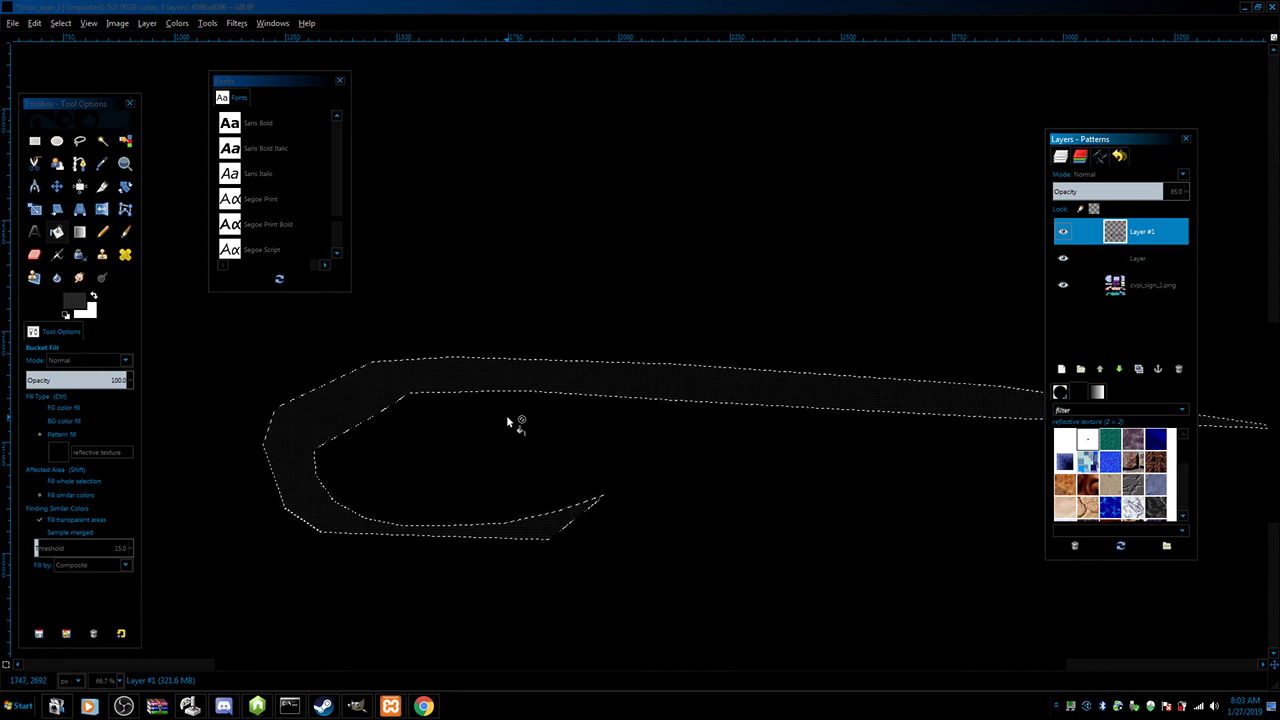
Step: Select the stripe with Select by Color and bucket-fill it with the reflective texture pattern again
{"action": "left_click", "coordinate": [125, 140]}
{"action": "left_click", "coordinate": [404, 365]}
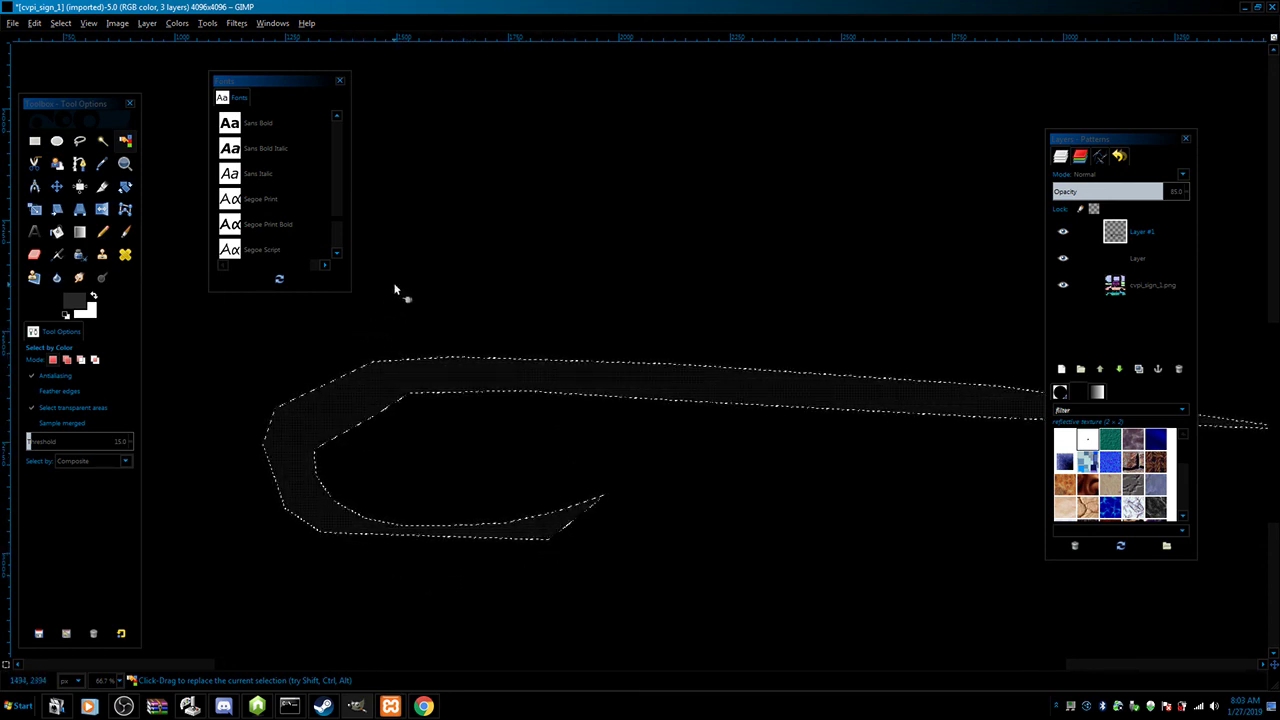
{"action": "left_click", "coordinate": [57, 231]}
{"action": "left_click", "coordinate": [325, 398]}
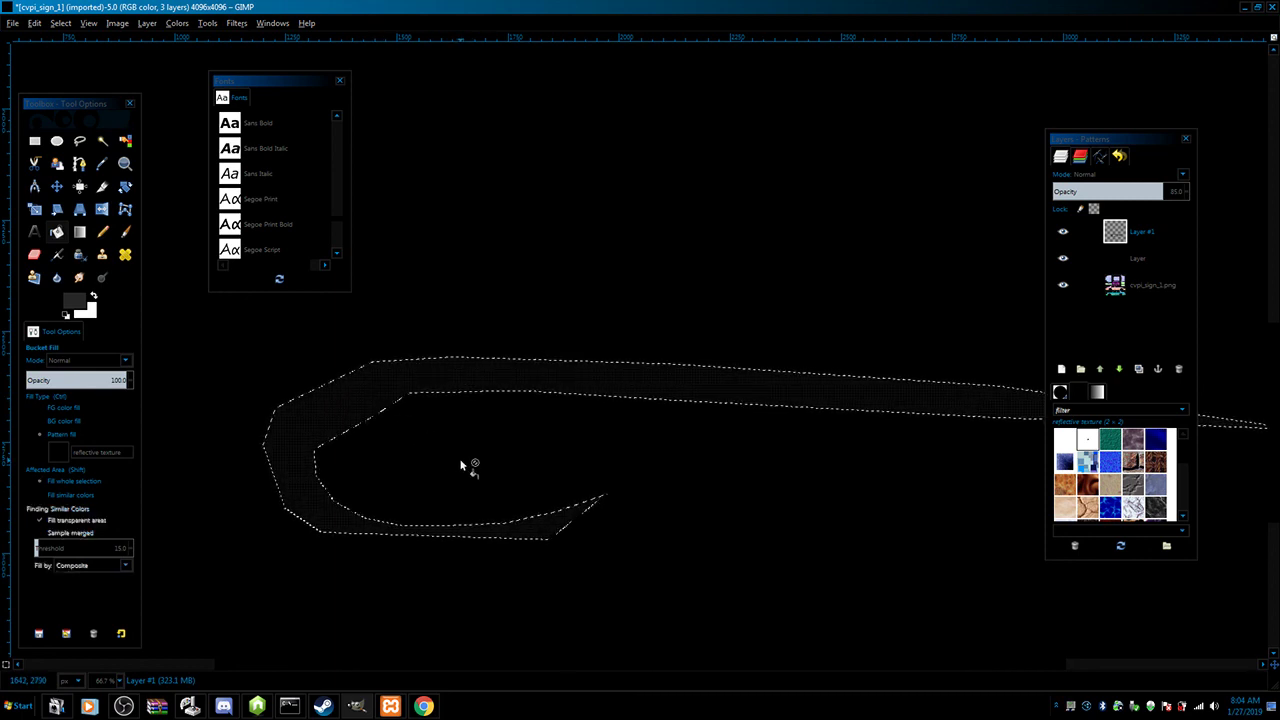
{"action": "scroll", "coordinate": [460, 465], "scroll_direction": "up", "scroll_amount": 3}
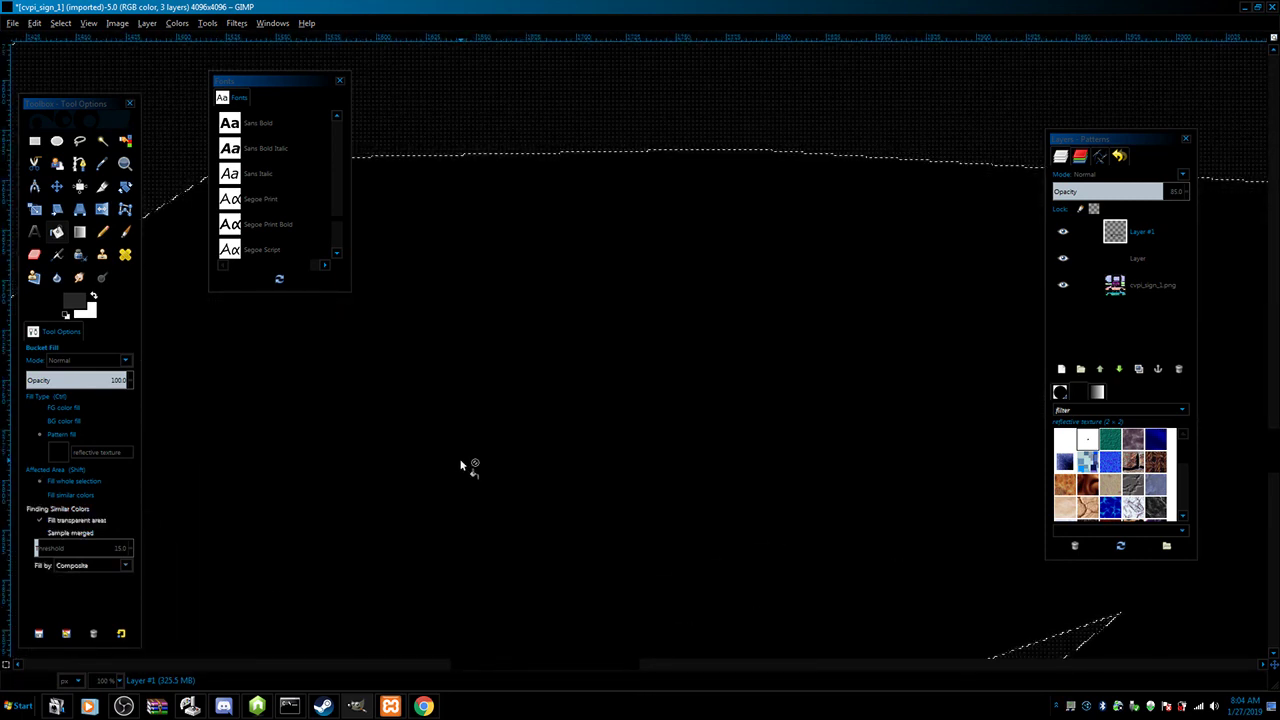
{"action": "scroll", "coordinate": [460, 465], "scroll_direction": "down", "scroll_amount": 1}
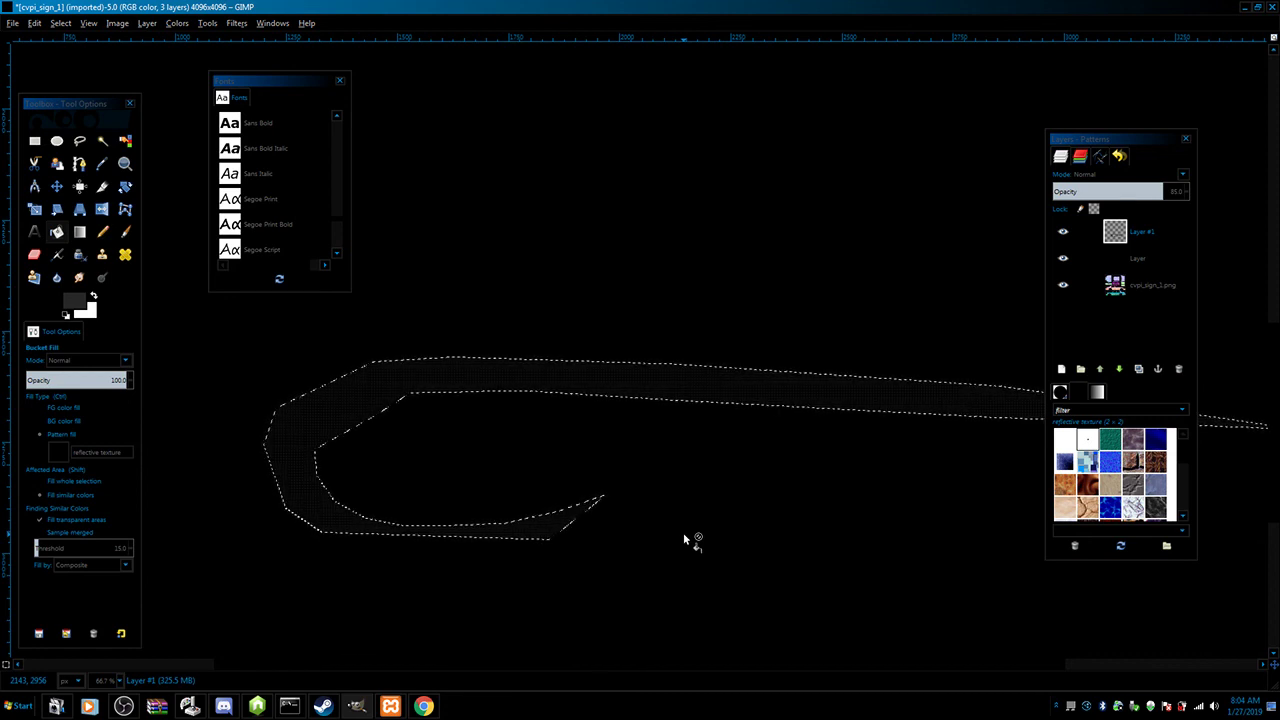
{"action": "left_click", "coordinate": [123, 706]}
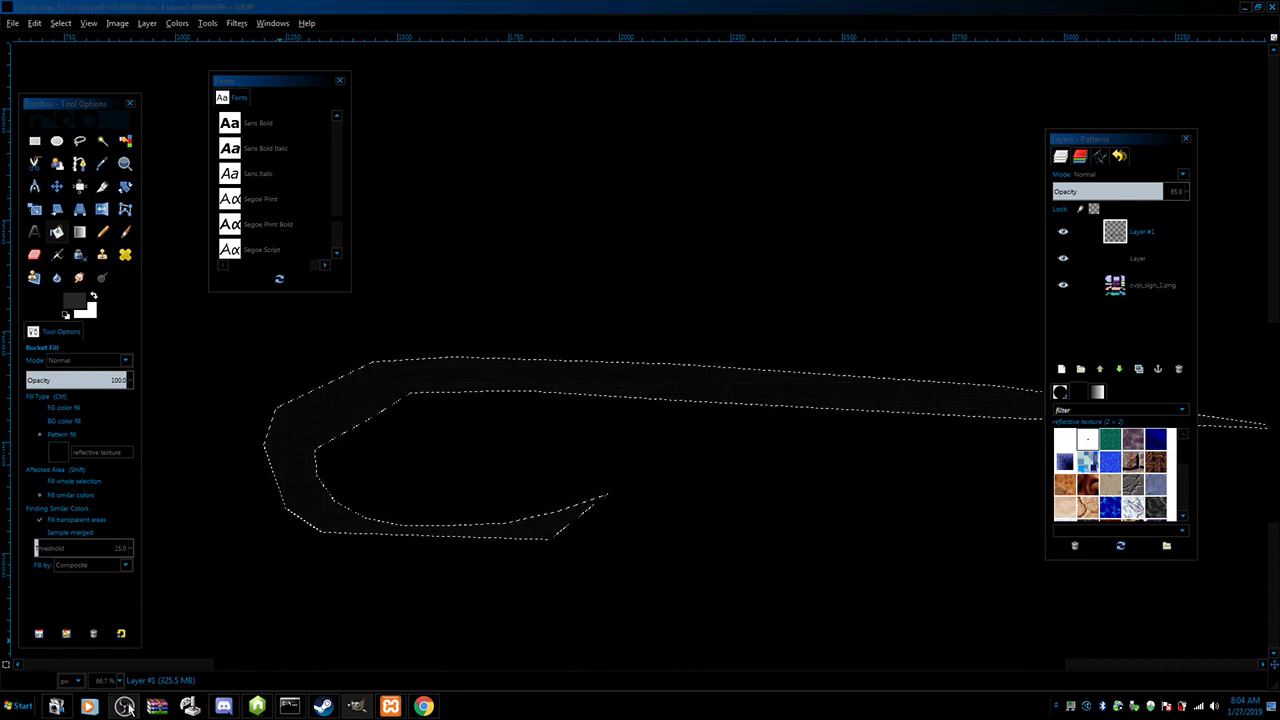